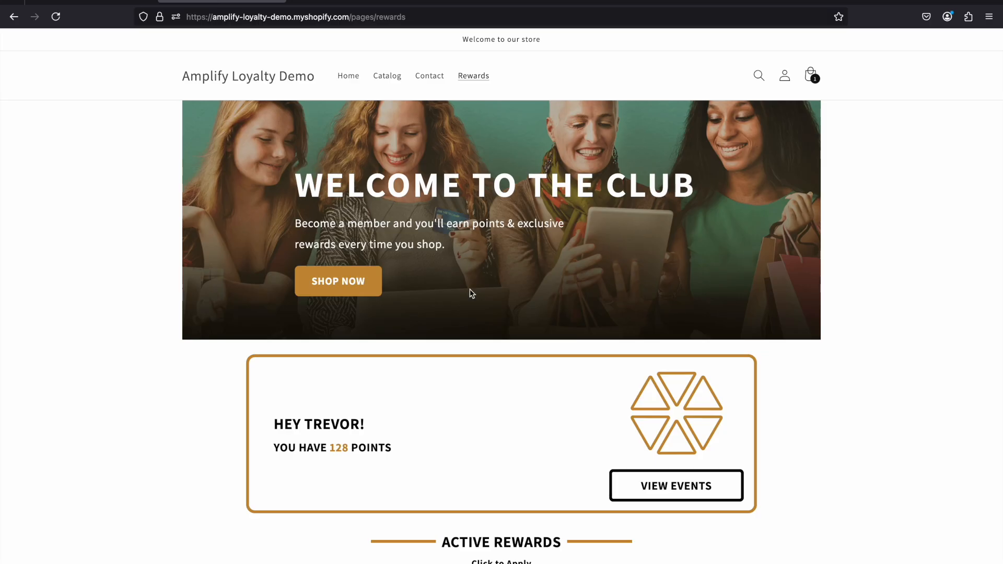
# Look through the demo store's rewards page, including its redeemable coupons, earning options and FAQ.
pyautogui.scroll(-20, 471, 293)
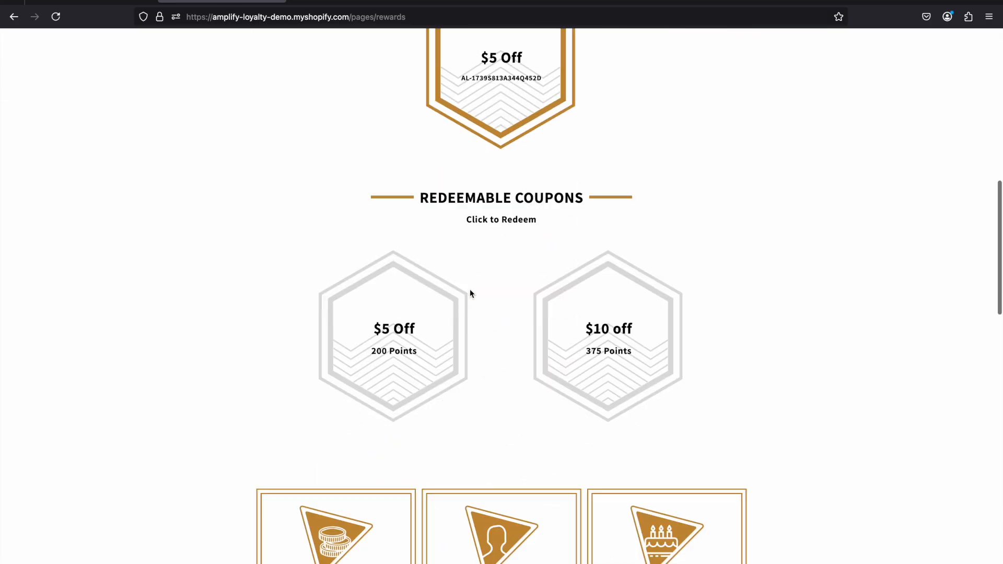
pyautogui.scroll(-10, 470, 293)
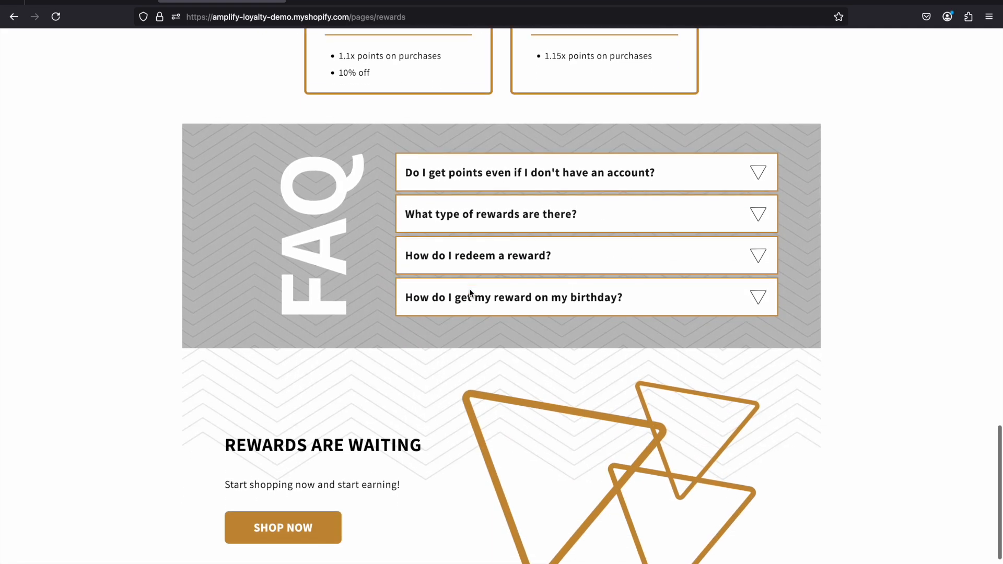
pyautogui.scroll(15, 469, 292)
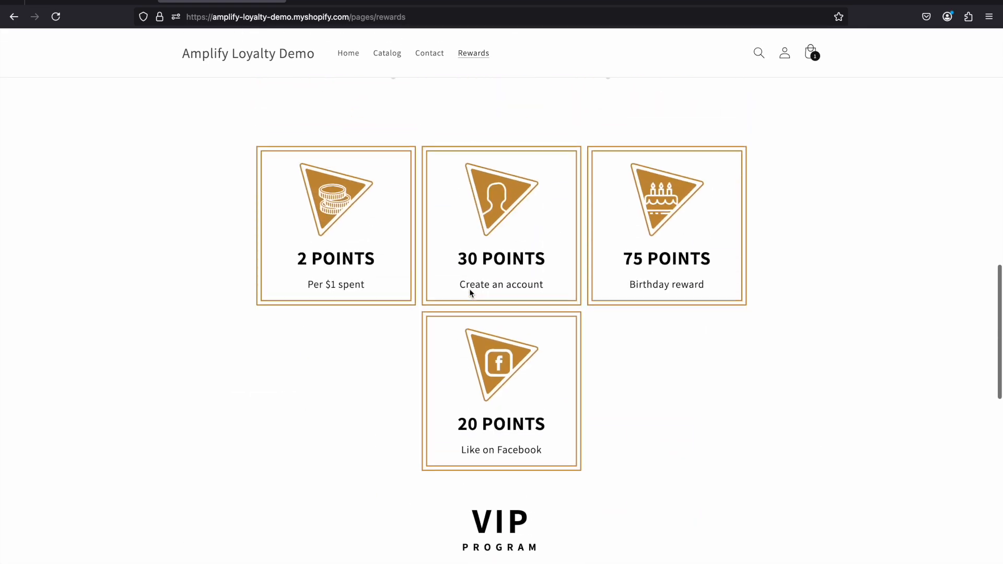
pyautogui.scroll(-4, 470, 292)
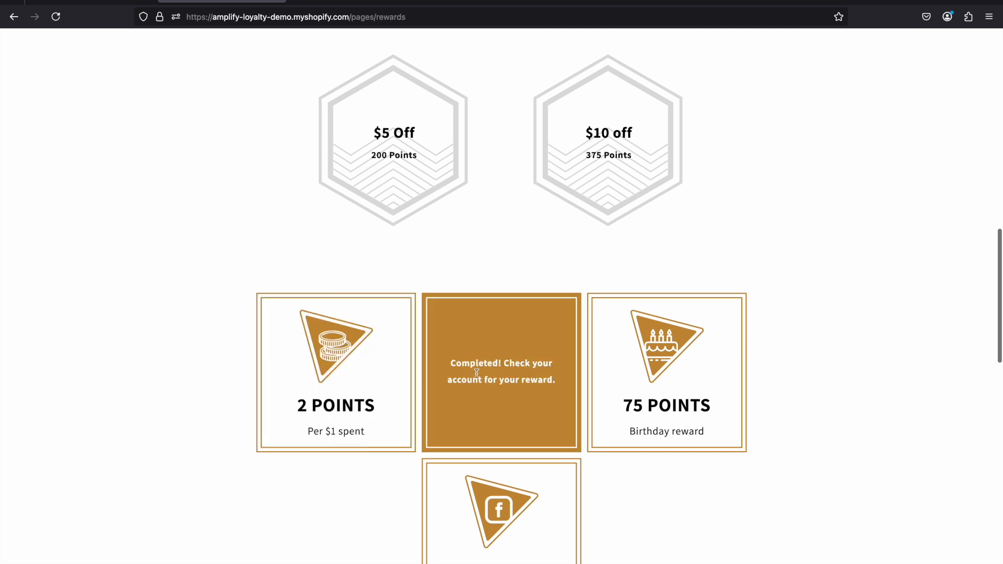
pyautogui.scroll(4, 411, 285)
# Switch to Amplify Loyalty, set the program's Make a Purchase earning rule to 2 points per $1 spent, enable it and save.
pyautogui.click(353, 2)
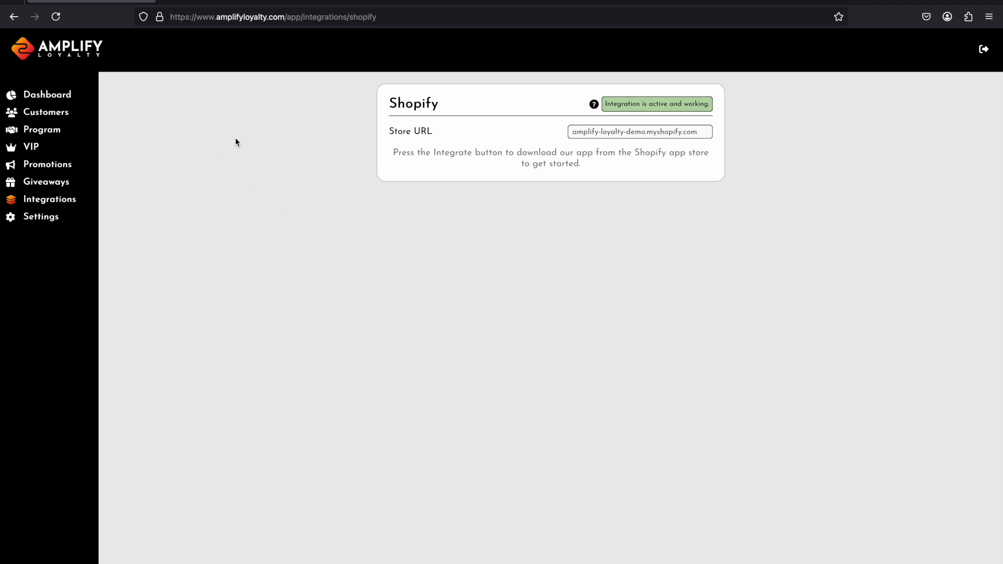
pyautogui.click(49, 134)
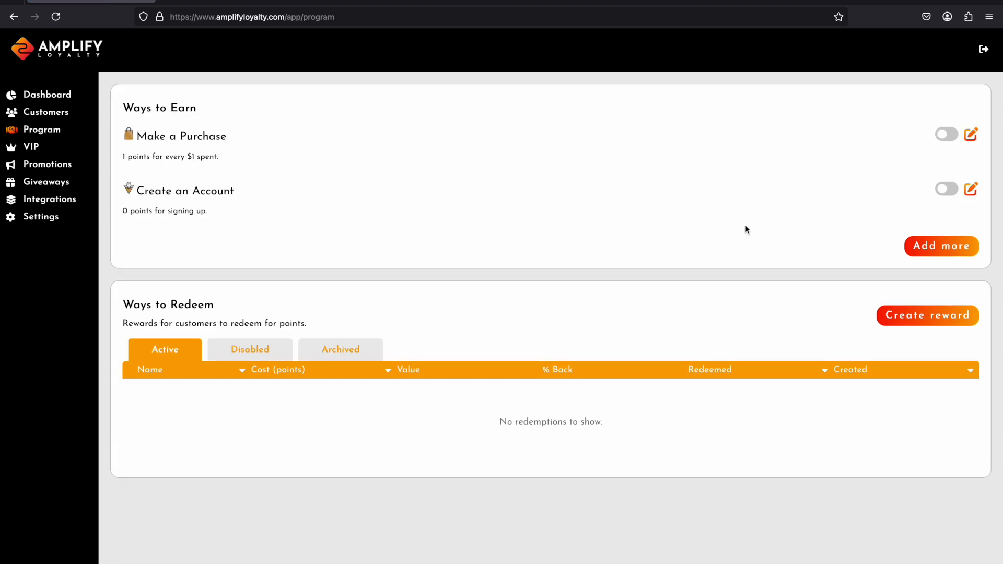
pyautogui.click(970, 135)
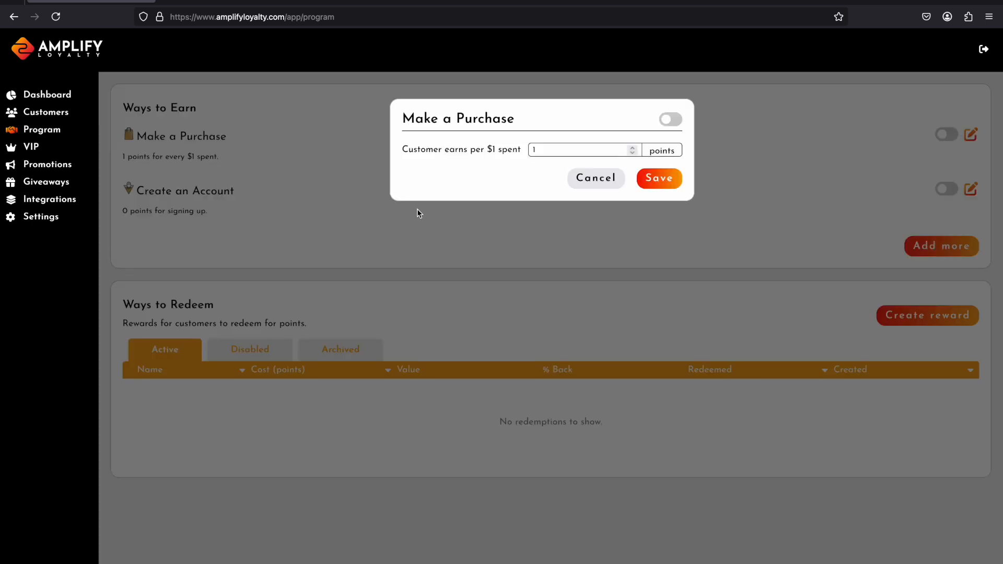
pyautogui.click(544, 148)
pyautogui.press('BackSpace')
pyautogui.write('2')
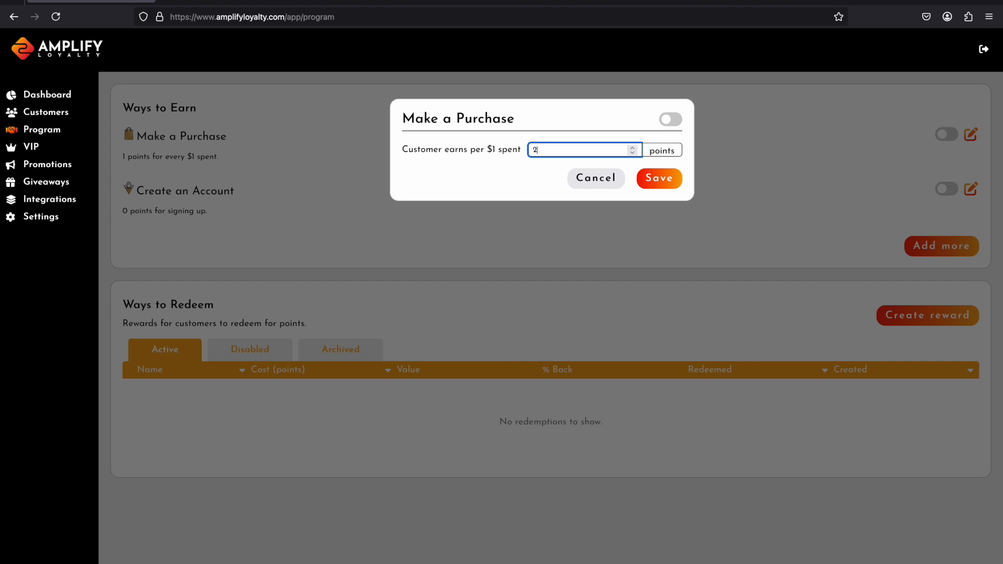
pyautogui.click(671, 121)
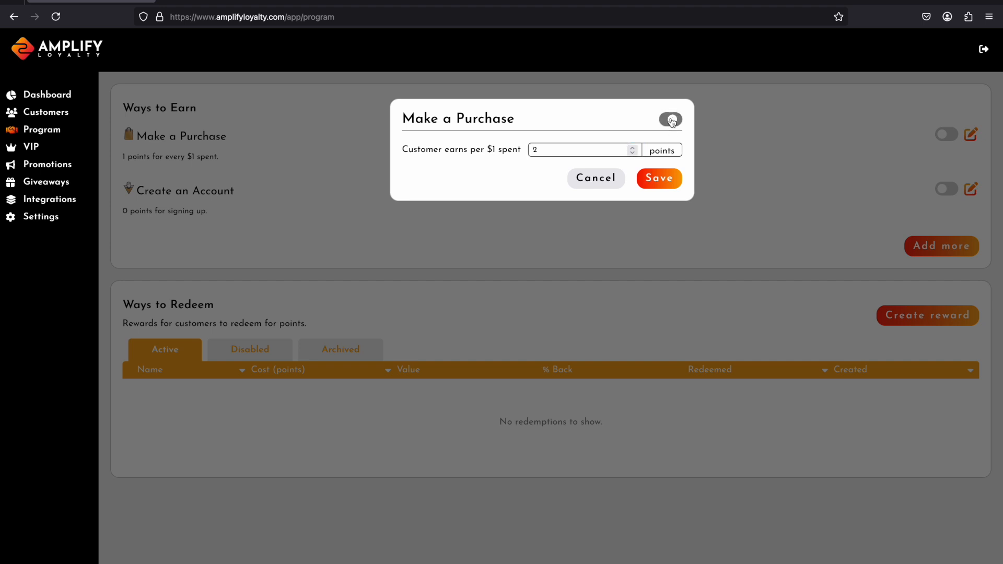
pyautogui.click(662, 183)
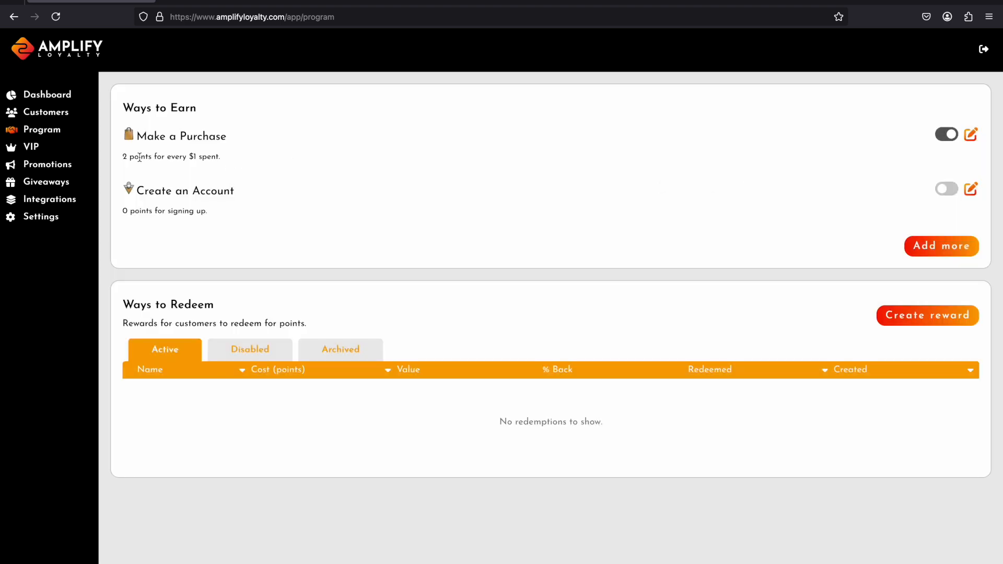
pyautogui.moveTo(120, 157); pyautogui.dragTo(220, 156)
pyautogui.click(228, 159)
# Set the Create an Account earning rule to 30 points, enable it and save.
pyautogui.click(970, 190)
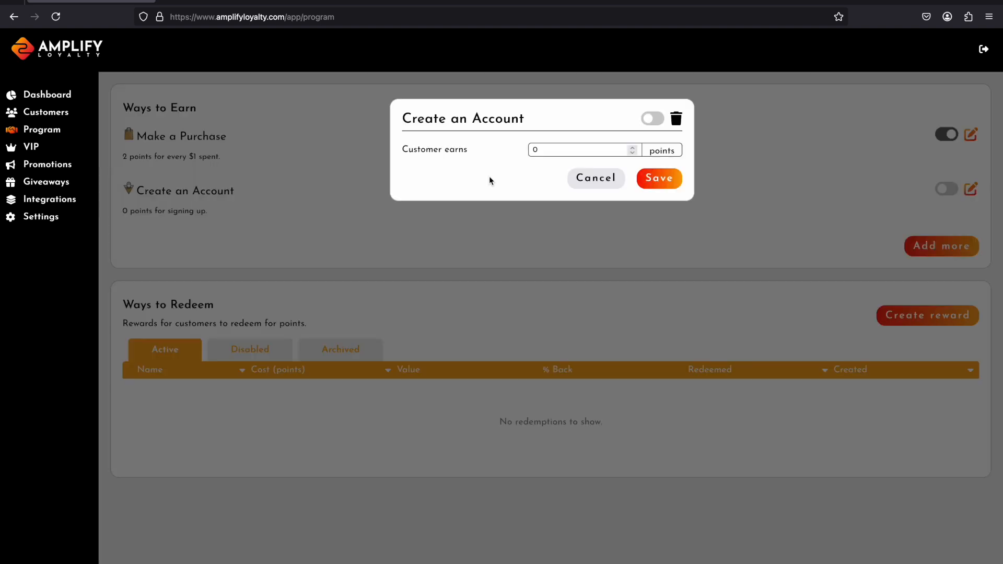
pyautogui.doubleClick(560, 151)
pyautogui.write('30')
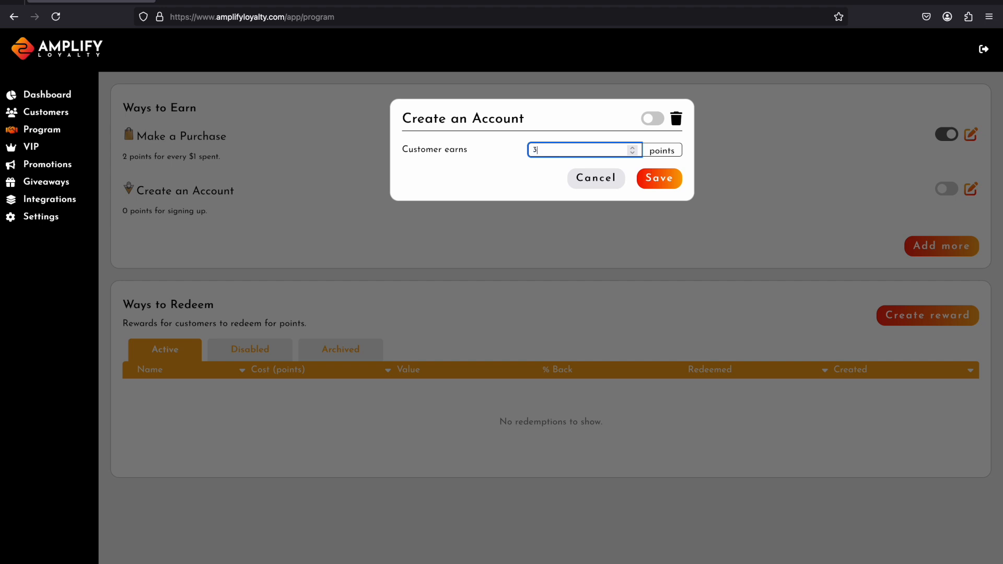
pyautogui.click(653, 120)
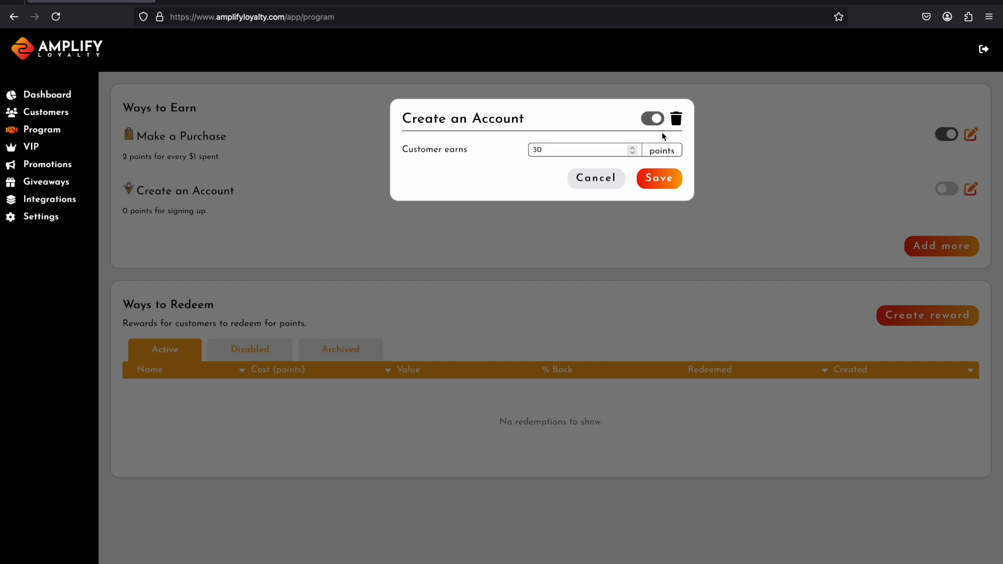
pyautogui.click(661, 177)
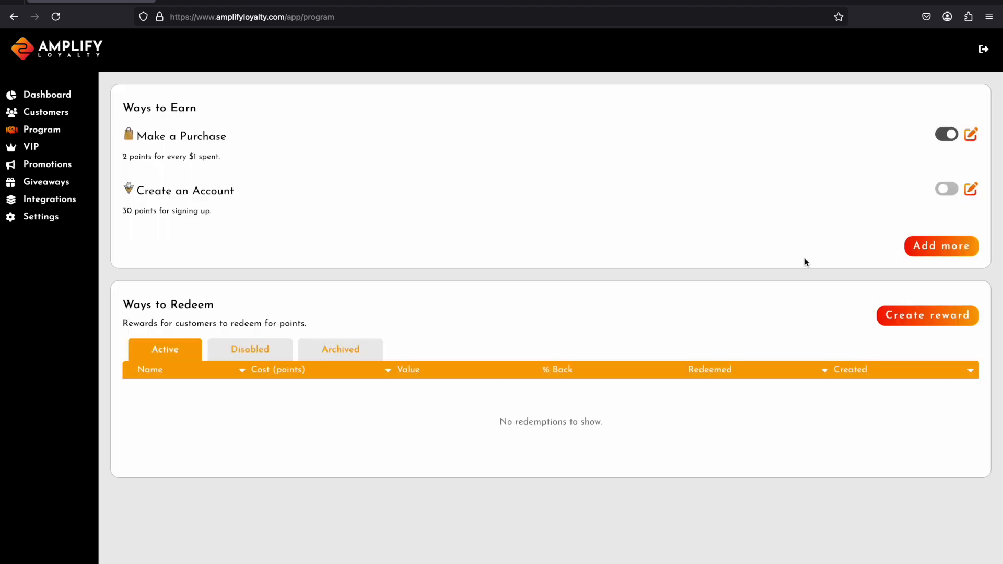
# Add the Birthday way to earn with a 75-point reward and save it.
pyautogui.click(944, 246)
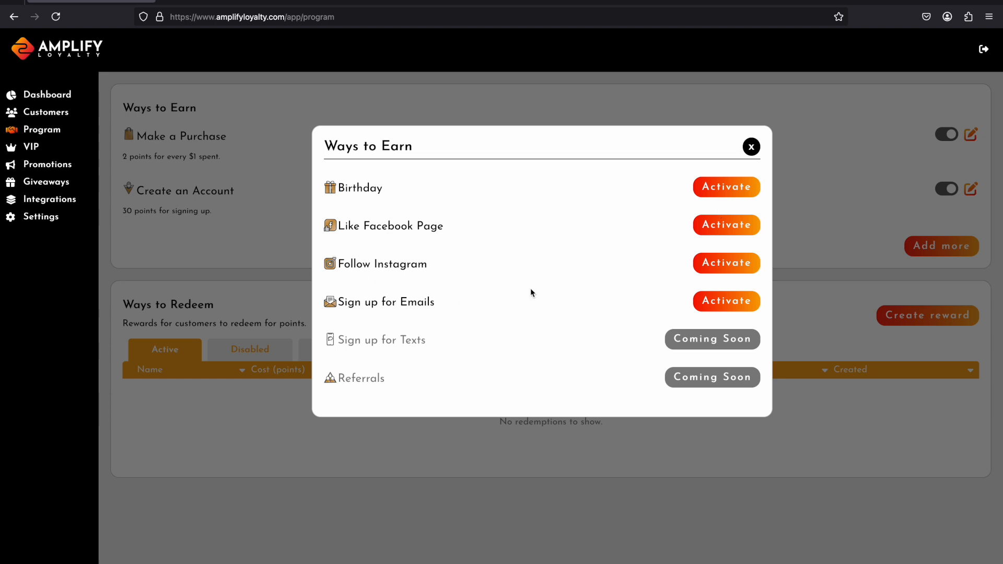
pyautogui.click(726, 189)
pyautogui.doubleClick(568, 148)
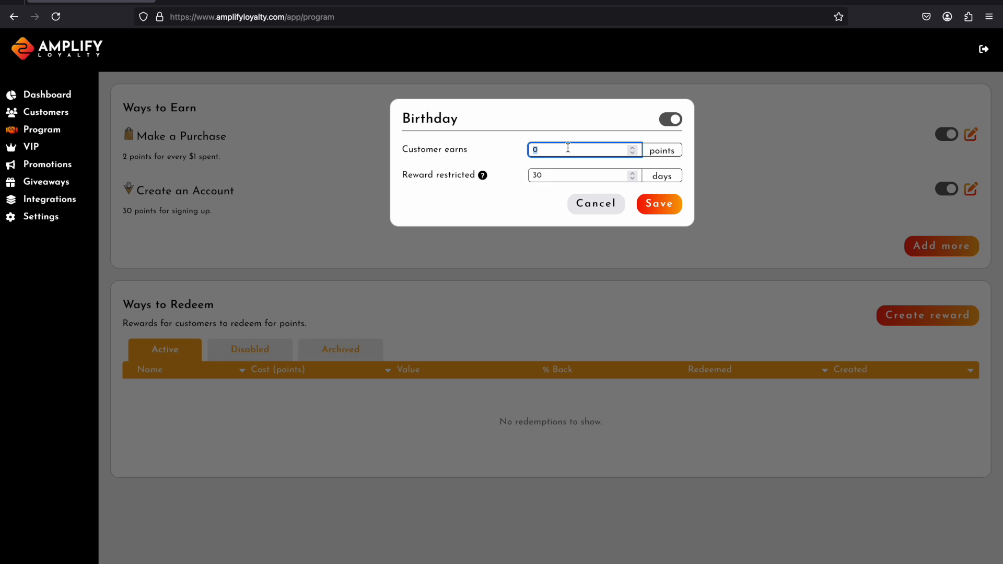
pyautogui.write('75')
pyautogui.click(504, 174)
pyautogui.click(660, 207)
# Add the Like Facebook Page way to earn with 20 points and the profile link facebook.com/amplify-loyalty, and save it.
pyautogui.click(940, 300)
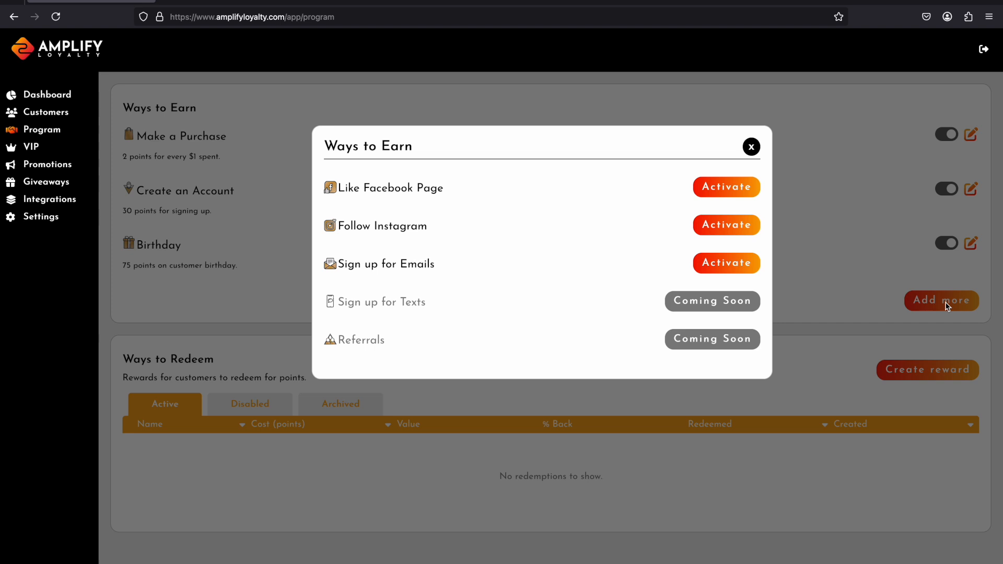
pyautogui.click(732, 187)
pyautogui.click(552, 151)
pyautogui.doubleClick(552, 151)
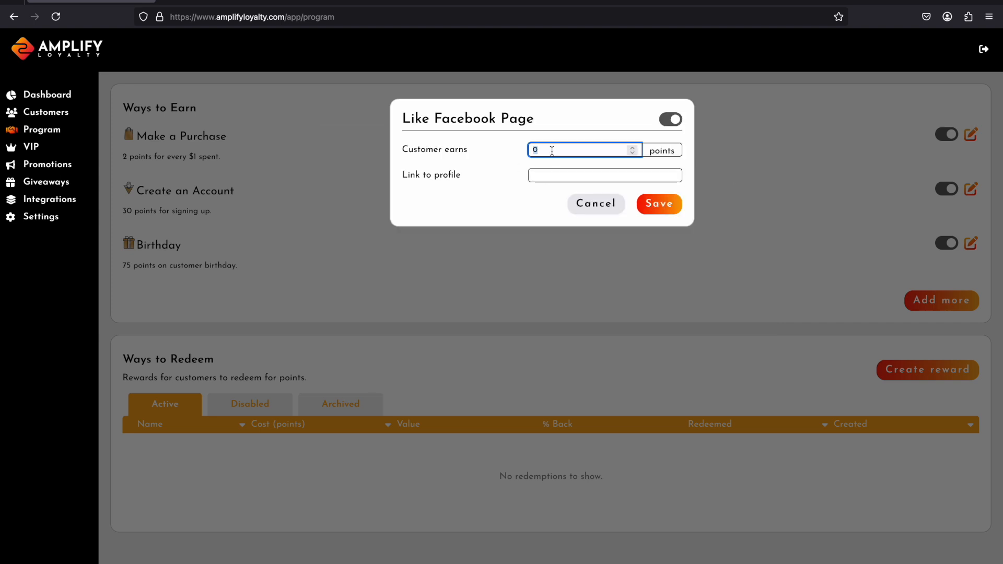
pyautogui.write('20')
pyautogui.click(604, 175)
pyautogui.write('facebook.com')
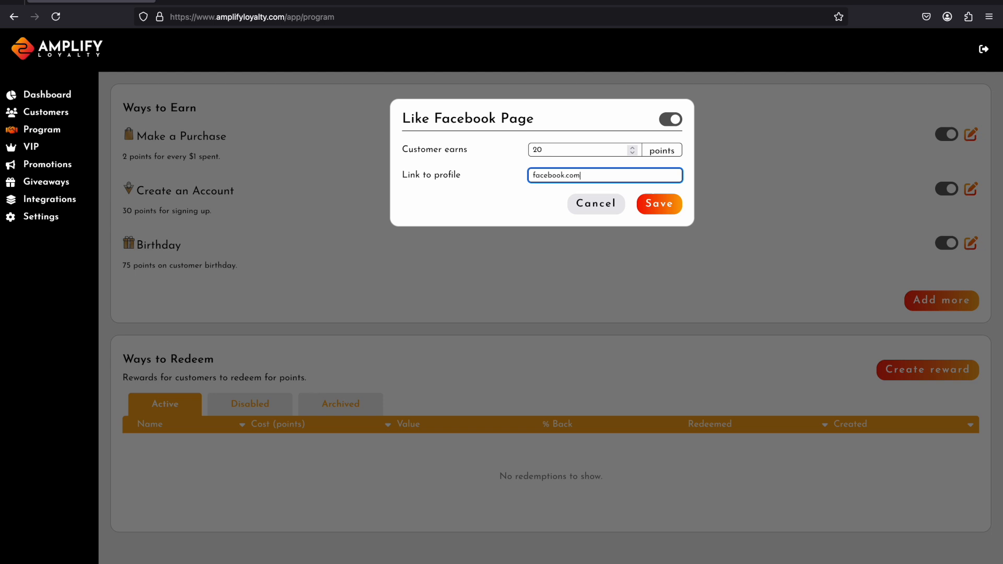
pyautogui.write('/amplify-loyalty')
pyautogui.click(652, 209)
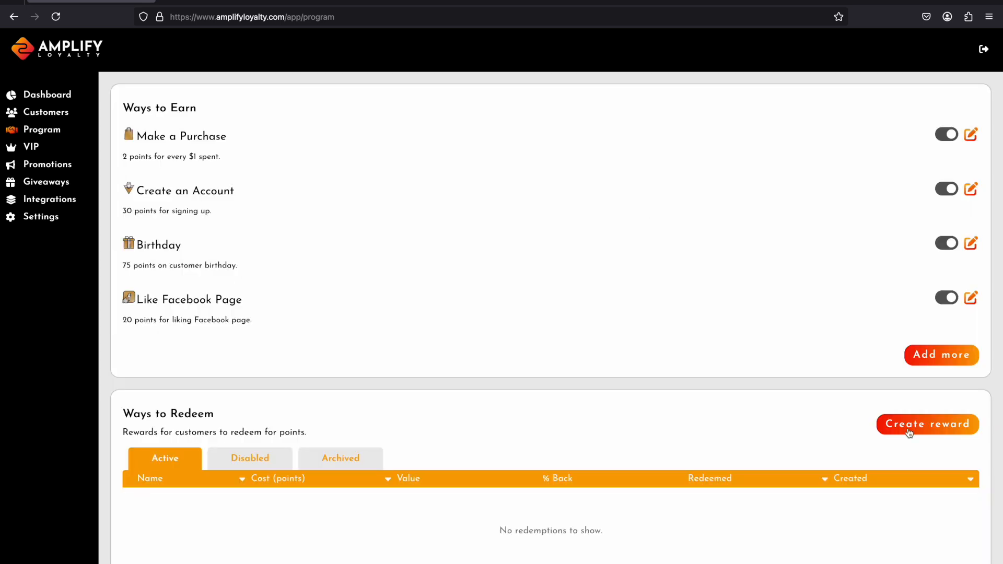
# Start a new redeemable reward named "$5 Off", keeping its type as Amount off.
pyautogui.click(908, 433)
pyautogui.click(556, 213)
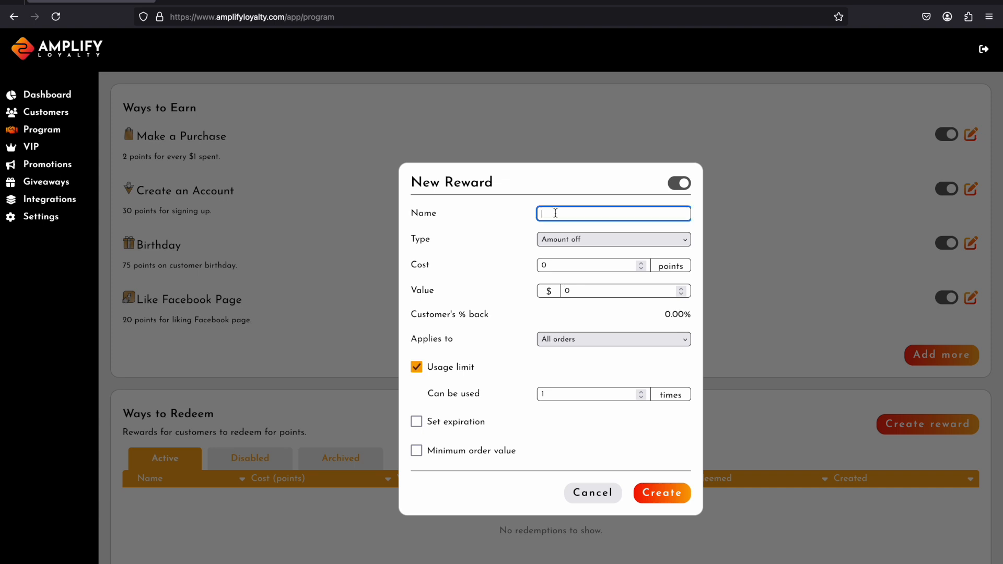
pyautogui.write('$5 Off')
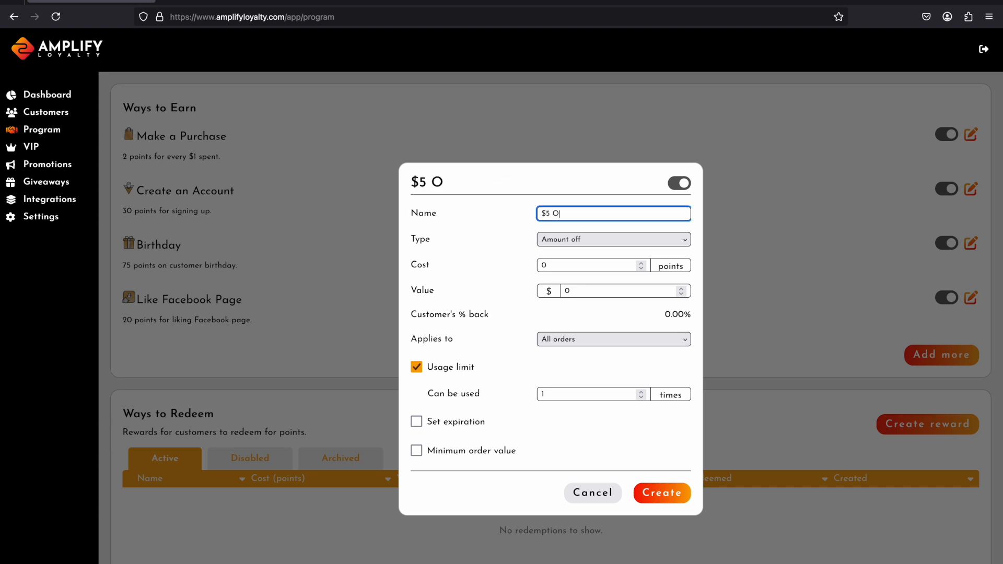
pyautogui.click(565, 239)
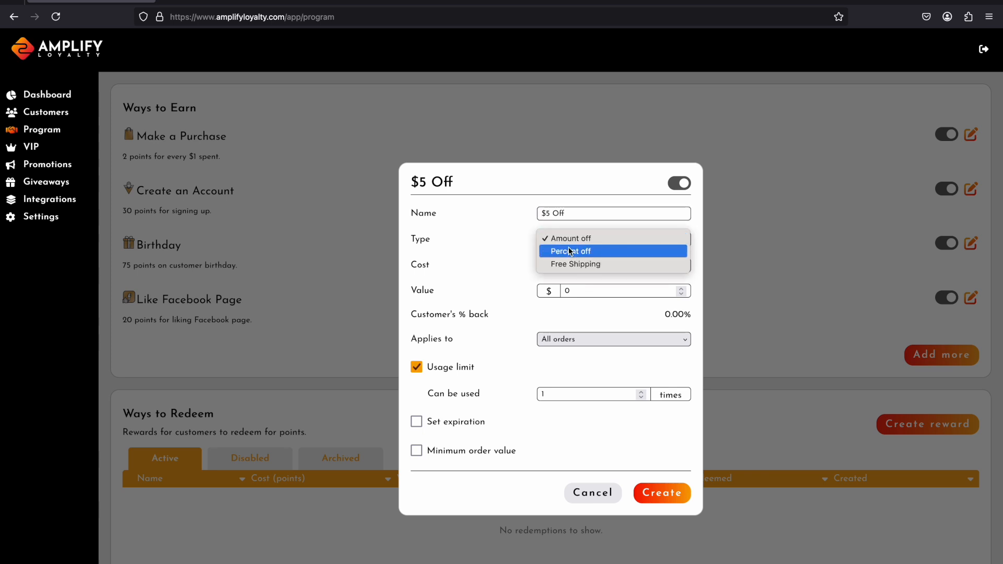
pyautogui.click(496, 263)
# Set the reward's cost to 150 points.
pyautogui.click(572, 261)
pyautogui.doubleClick(569, 263)
pyautogui.write('150')
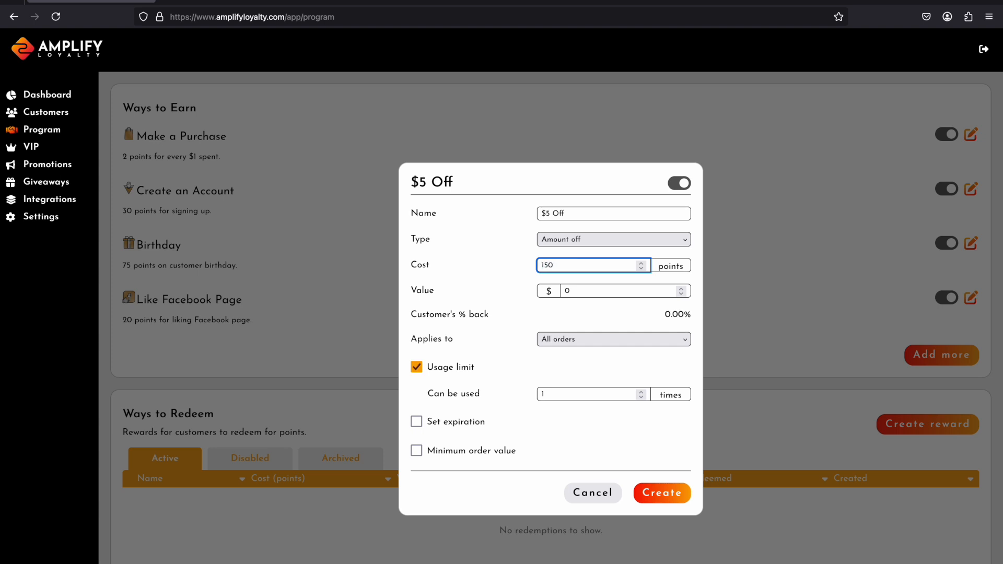
pyautogui.click(496, 272)
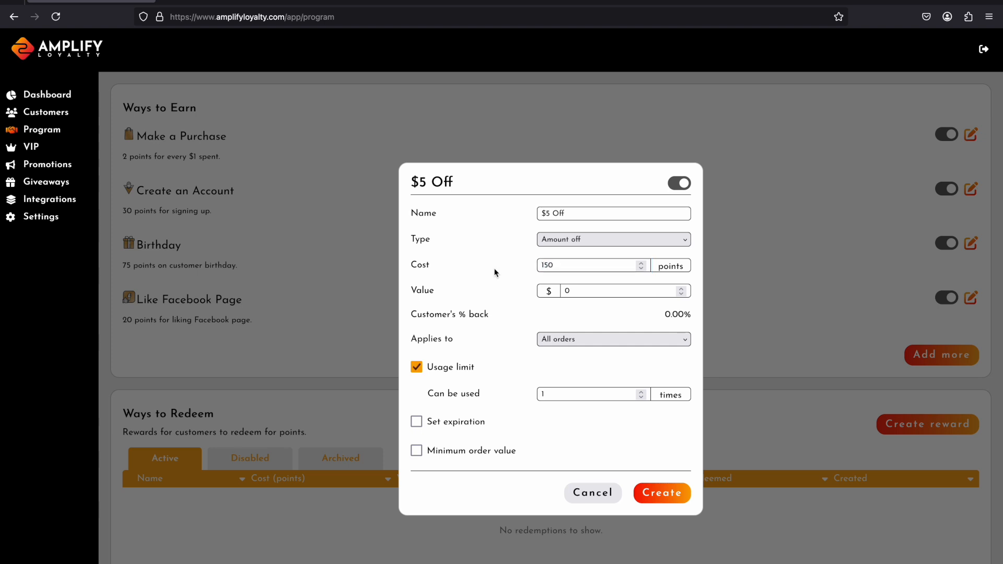
# Set the reward's value to $5.
pyautogui.doubleClick(574, 290)
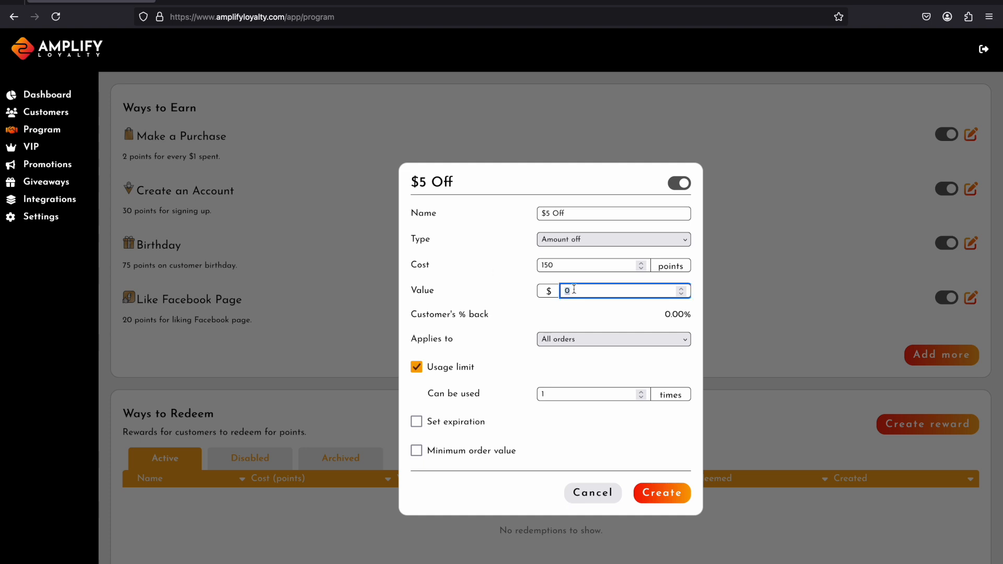
pyautogui.write('5')
pyautogui.click(611, 309)
# Set the reward's cost to 200 points.
pyautogui.click(558, 263)
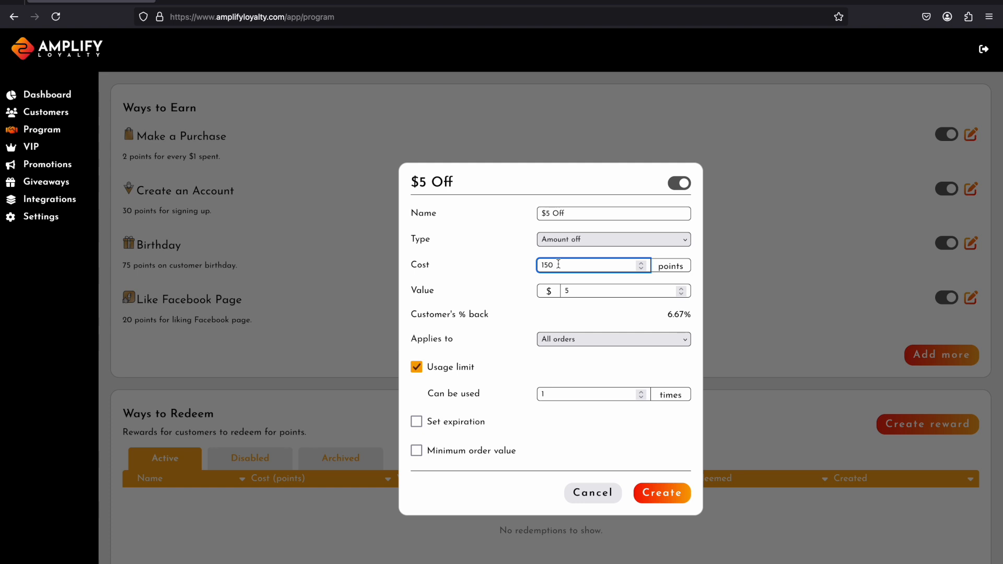
pyautogui.doubleClick(558, 264)
pyautogui.write('200')
pyautogui.click(527, 273)
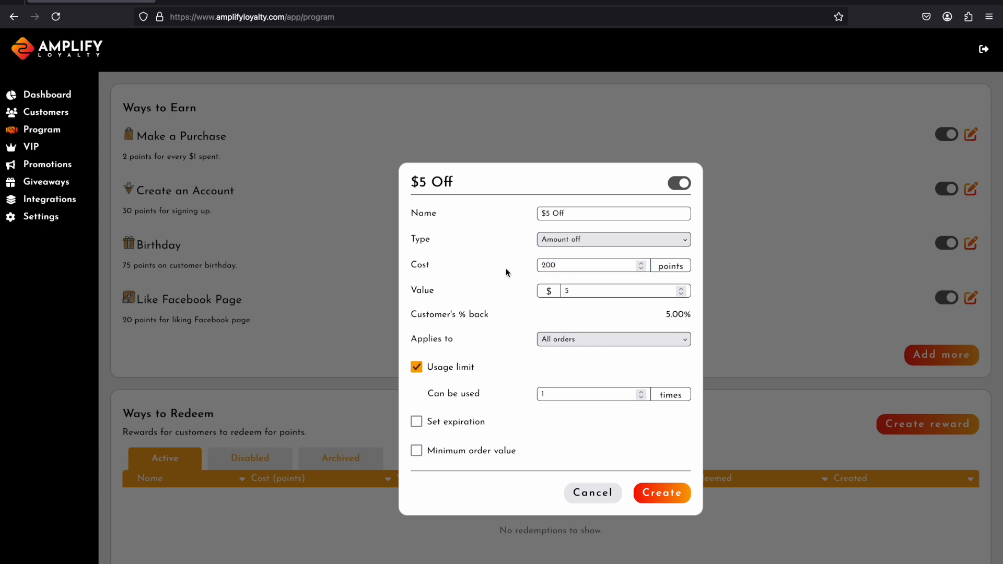
# Review the reward's order scope and usage limit, and try out the expiration and minimum order value options.
pyautogui.click(600, 339)
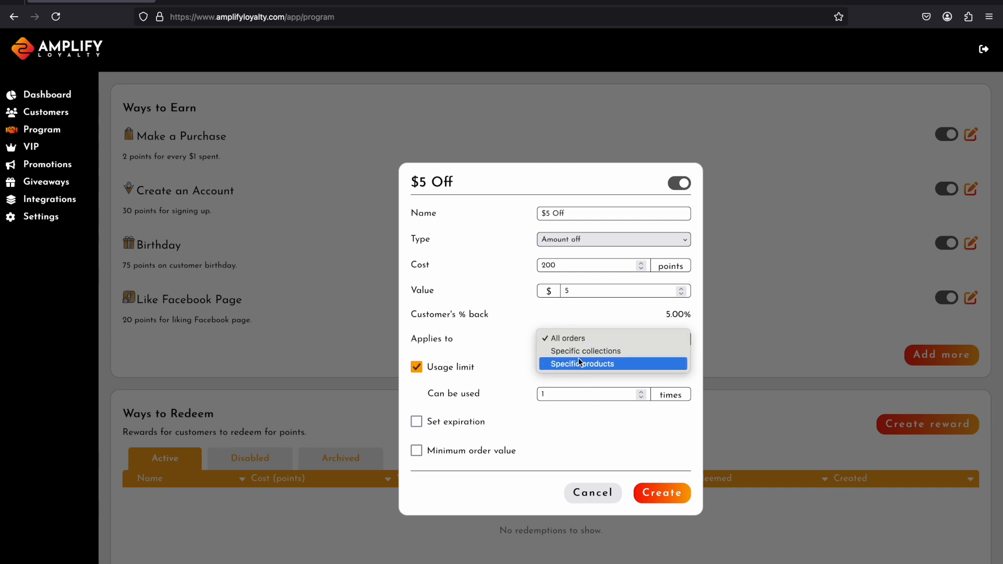
pyautogui.click(559, 338)
pyautogui.click(553, 396)
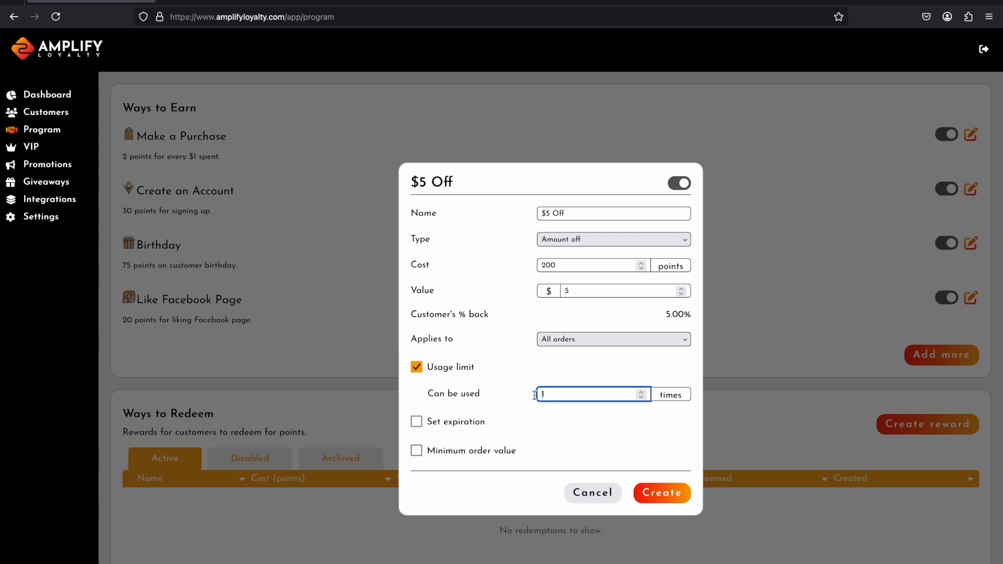
pyautogui.click(416, 422)
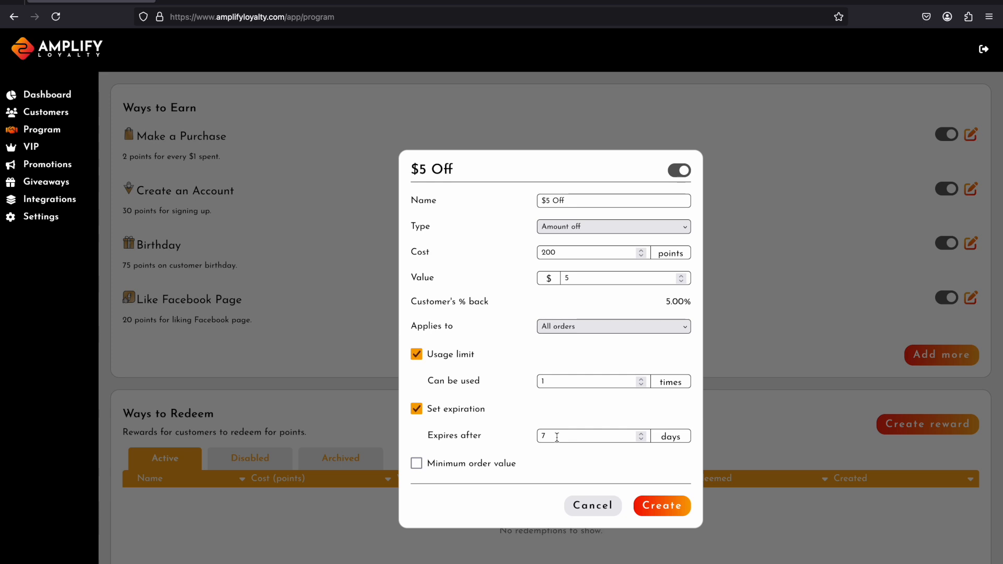
pyautogui.click(416, 463)
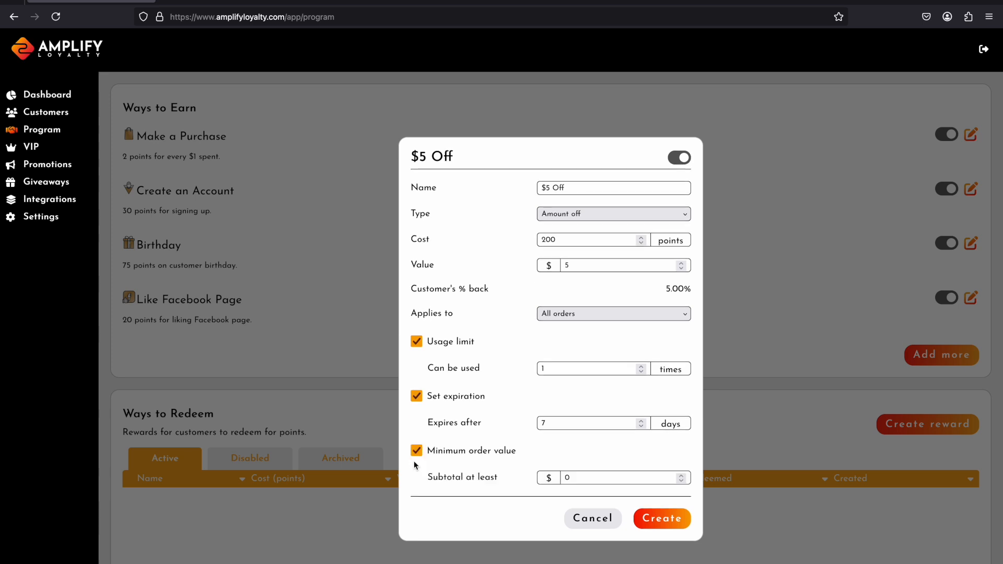
pyautogui.click(416, 450)
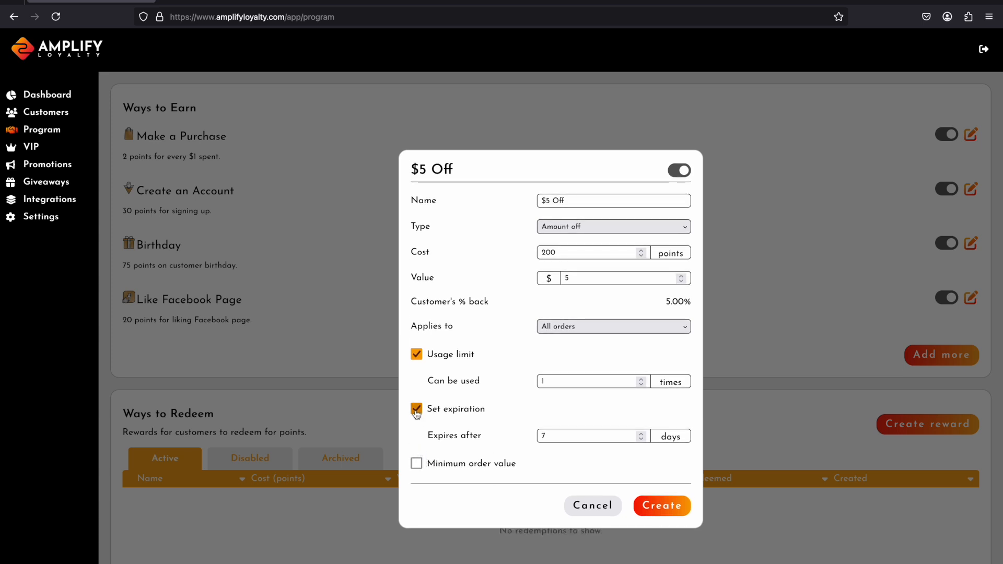
pyautogui.click(416, 409)
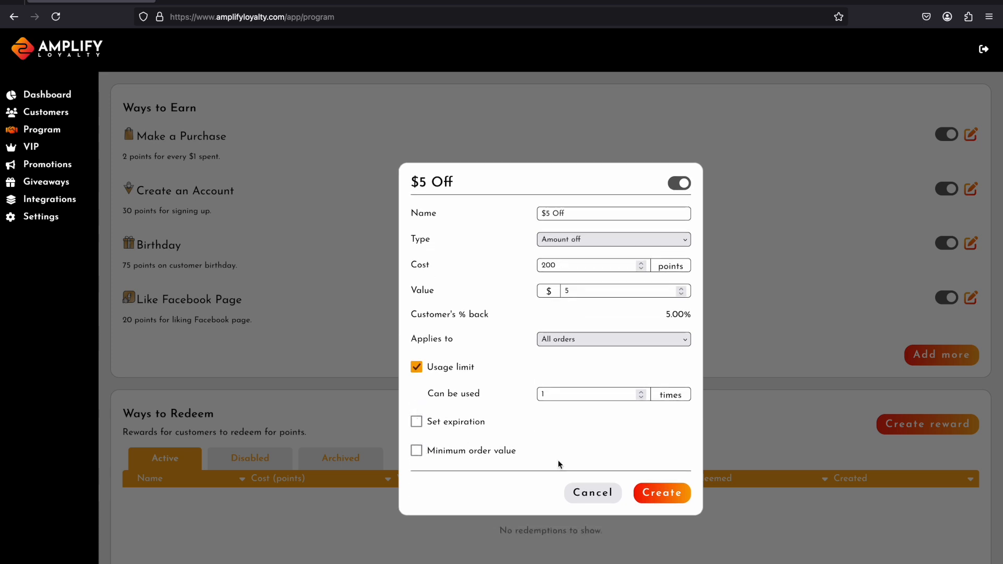
# Create the $5 Off reward.
pyautogui.click(670, 496)
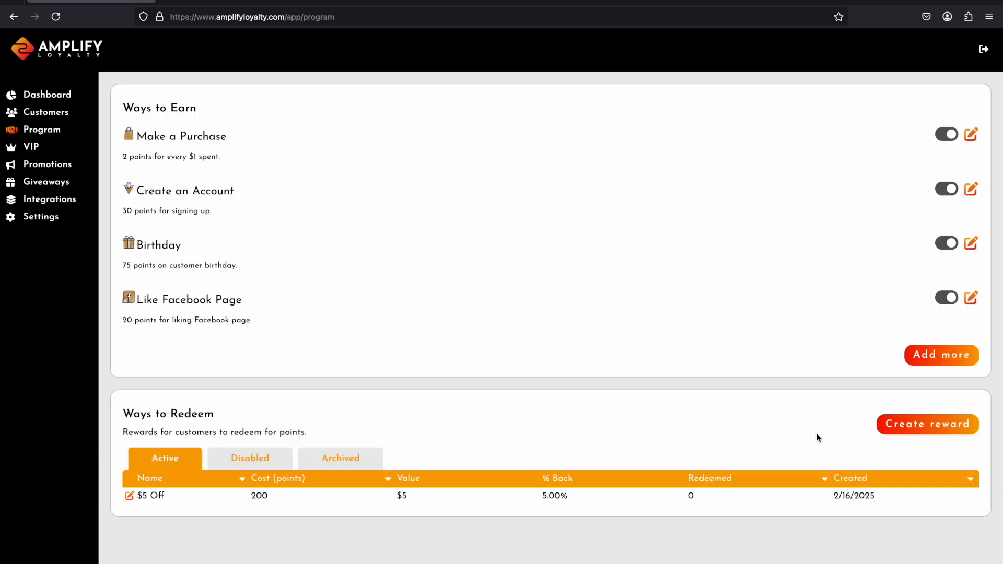
# Start a new amount-off reward named "$10 off" with a cost of 375 points.
pyautogui.click(927, 425)
pyautogui.click(567, 212)
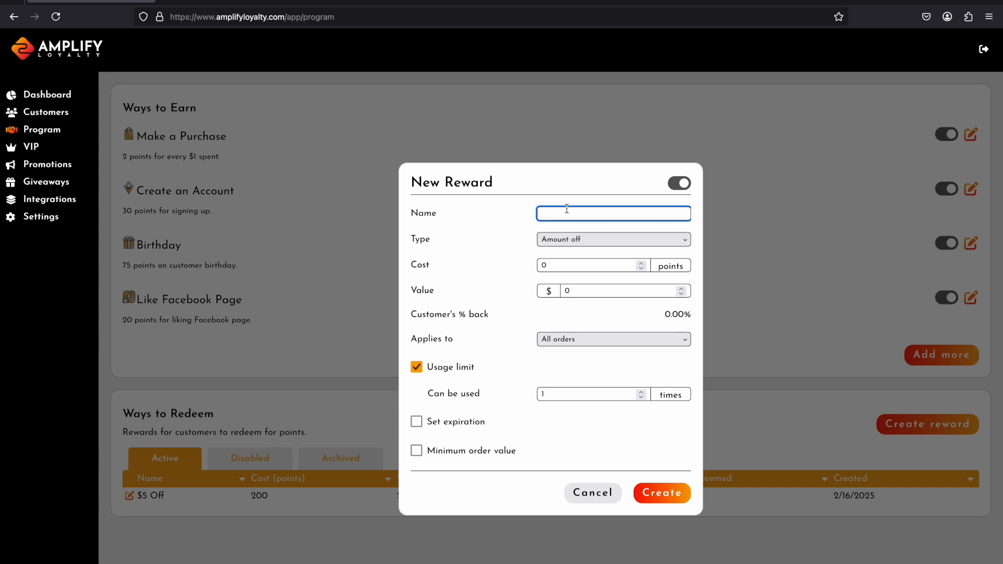
pyautogui.write('$10 off')
pyautogui.click(563, 267)
pyautogui.doubleClick(562, 267)
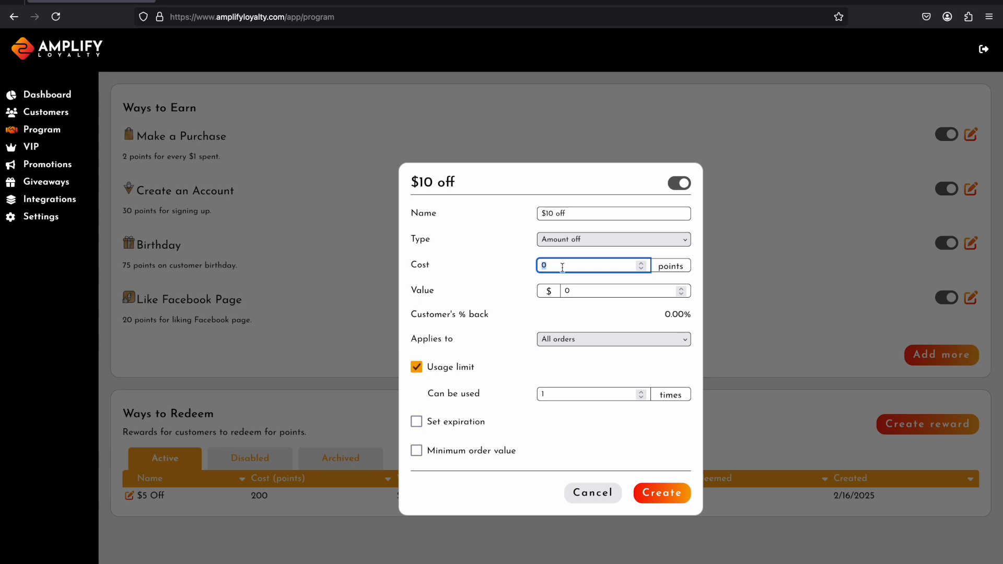
pyautogui.write('375')
# Set the reward's value to $10 and create it.
pyautogui.click(579, 285)
pyautogui.doubleClick(579, 284)
pyautogui.write('10')
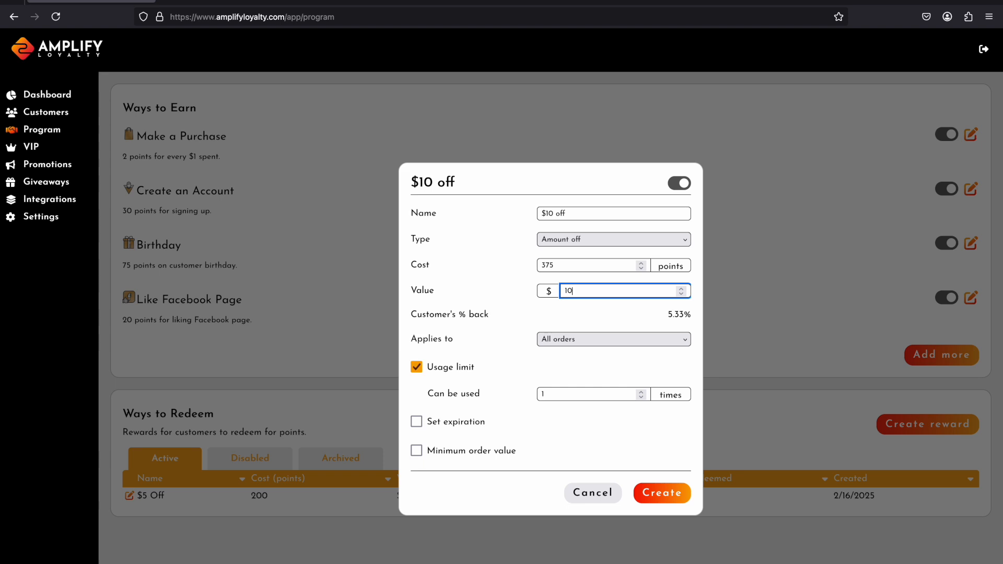
pyautogui.click(676, 324)
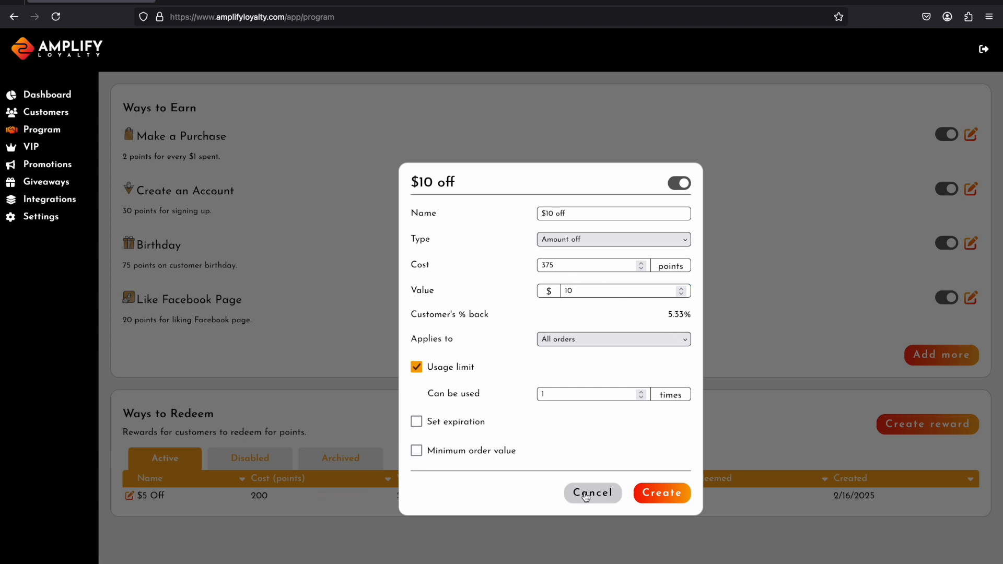
pyautogui.click(666, 492)
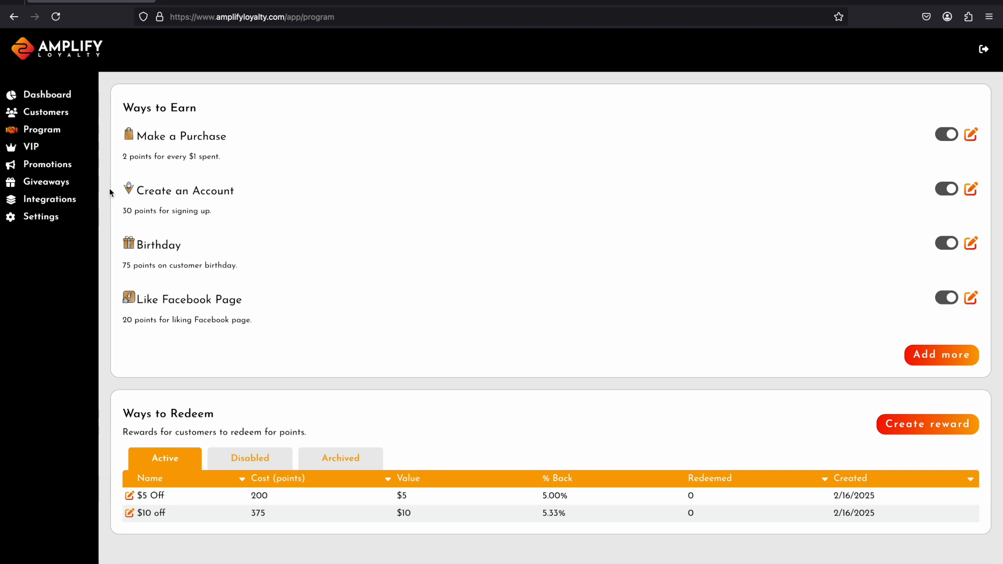
# Start a new VIP tier and name it "Bronze Tier".
pyautogui.click(31, 147)
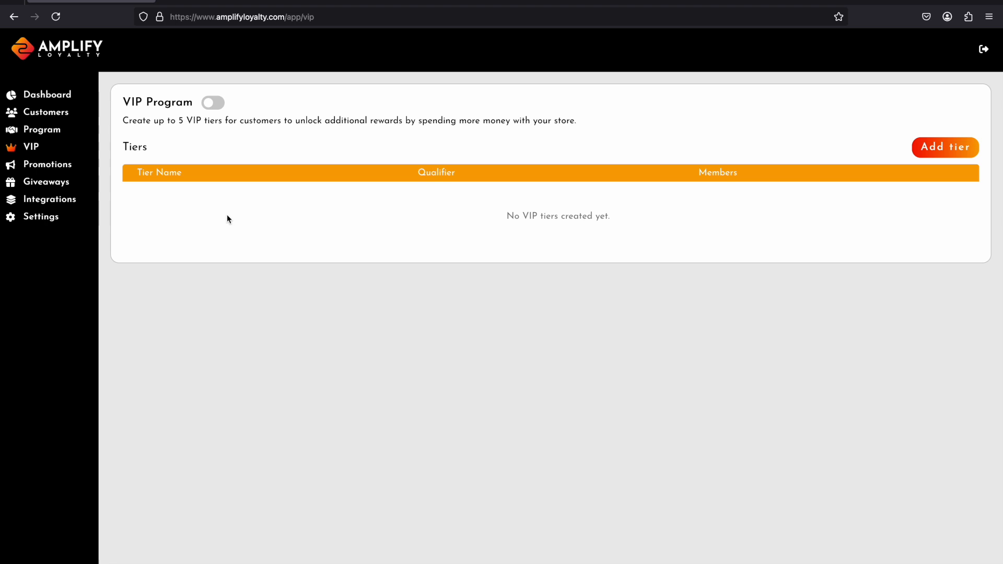
pyautogui.click(943, 149)
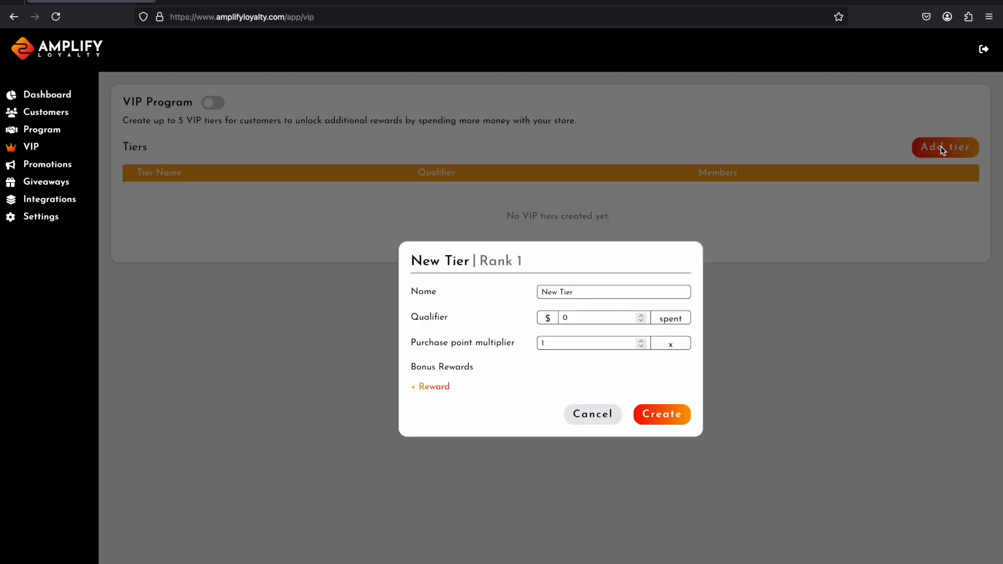
pyautogui.click(584, 292)
pyautogui.tripleClick(584, 292)
pyautogui.write('Bronze Tier')
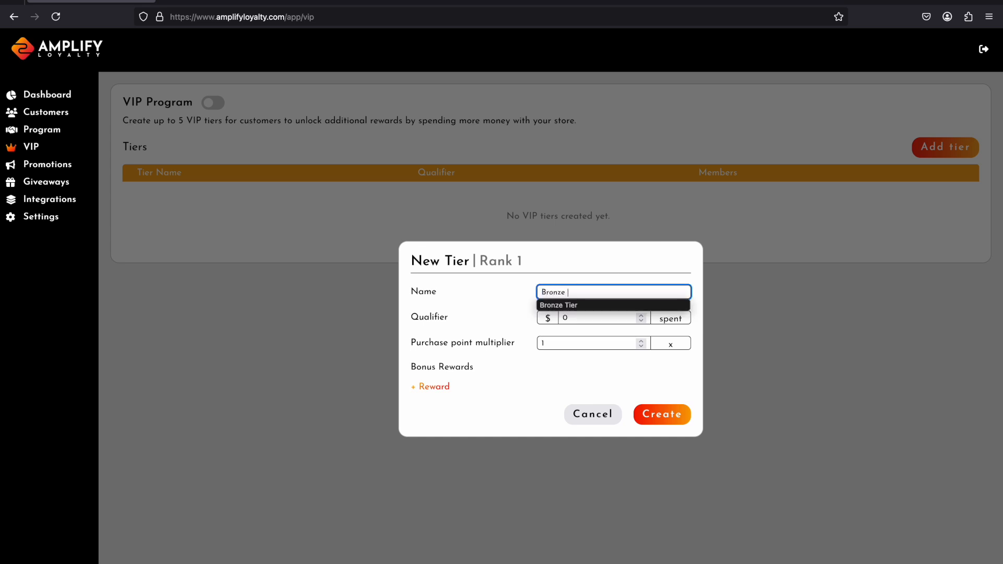
pyautogui.click(507, 300)
# Set the Bronze Tier's qualifier to $150 spent and its purchase point multiplier to 1.1.
pyautogui.doubleClick(573, 318)
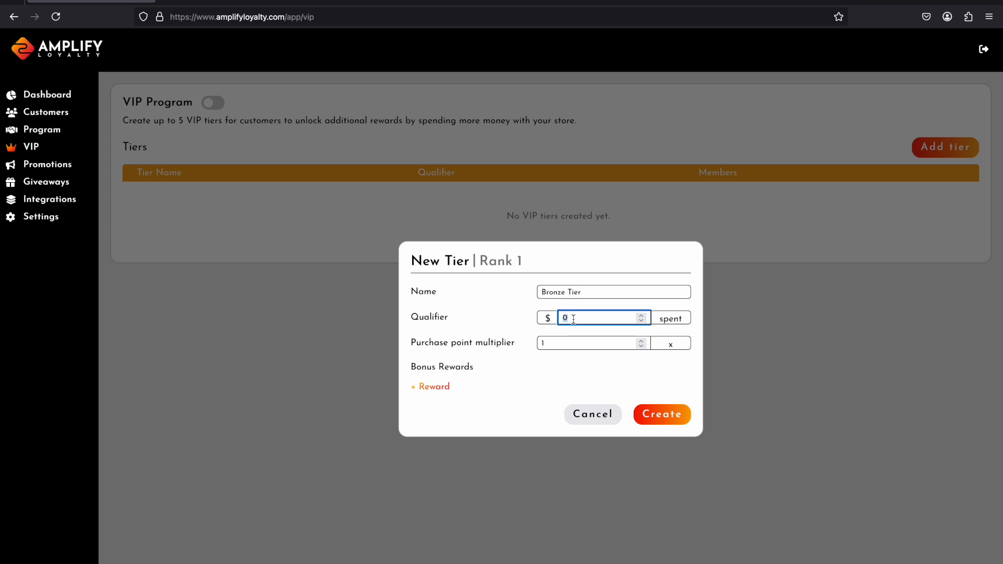
pyautogui.write('150')
pyautogui.click(569, 346)
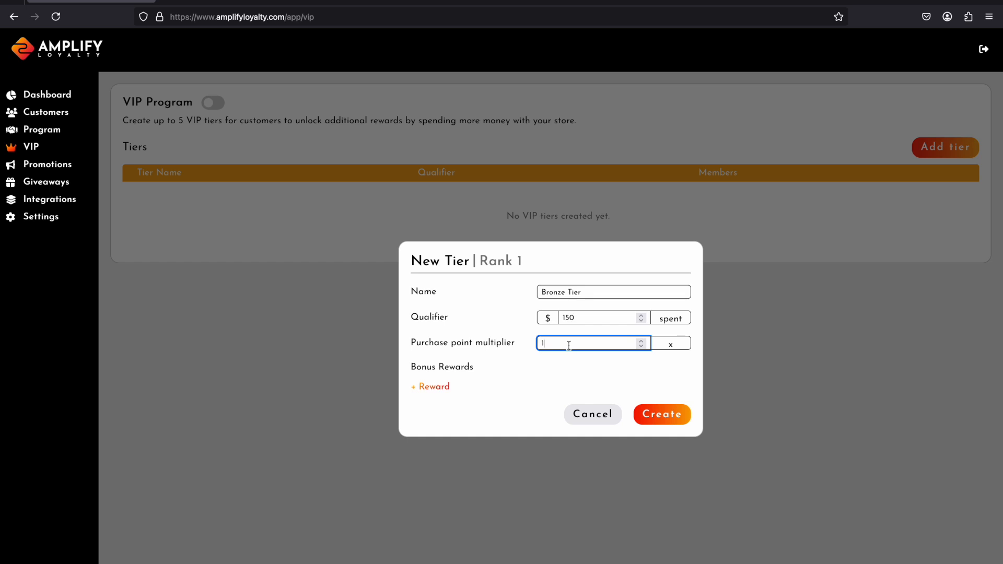
pyautogui.write('.1')
pyautogui.click(527, 343)
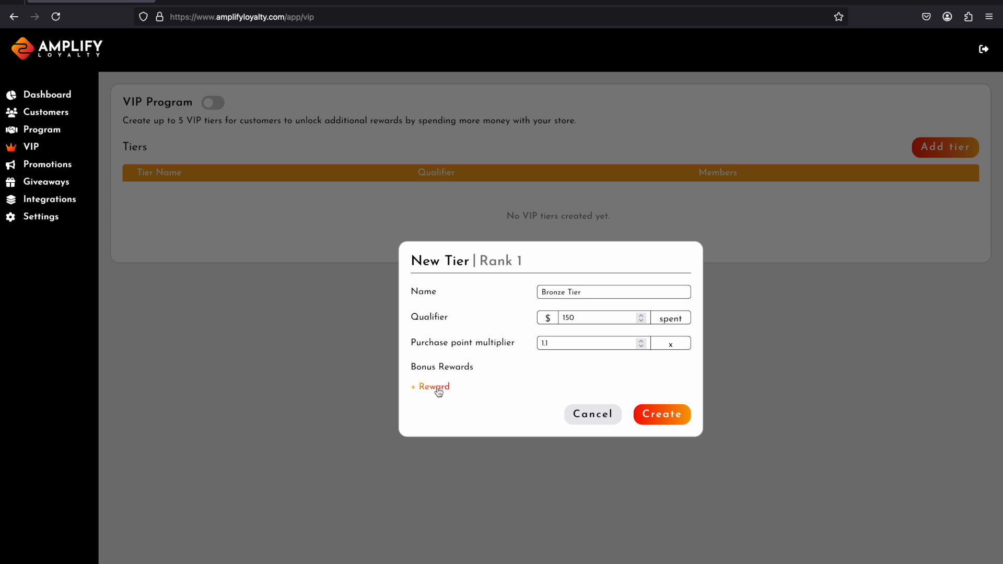
pyautogui.click(559, 343)
pyautogui.click(493, 389)
# Add a bonus coupon reward to the tier named "10% off", with type Percent off and a value of 10%.
pyautogui.click(436, 389)
pyautogui.click(571, 239)
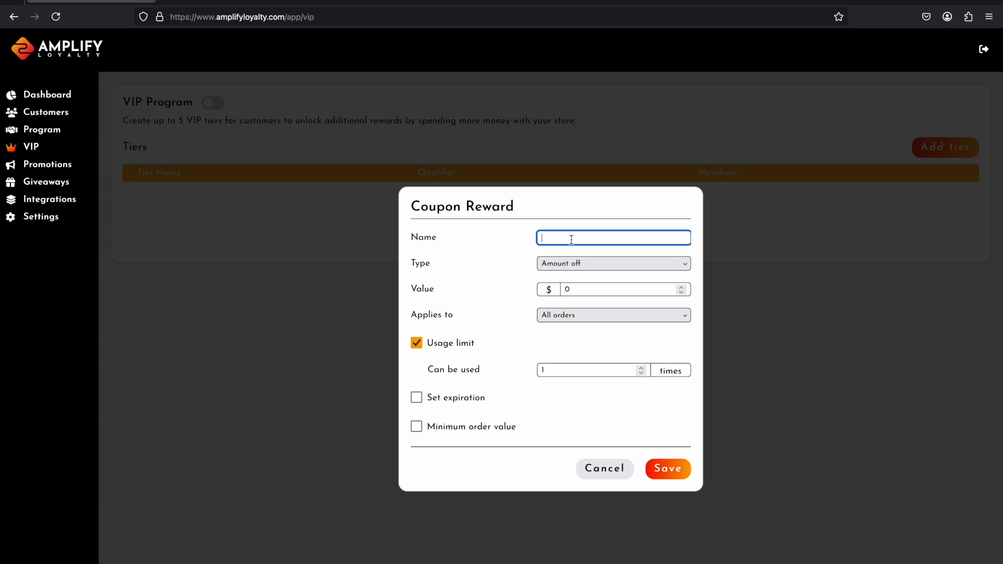
pyautogui.write('10% off')
pyautogui.click(573, 263)
pyautogui.click(574, 273)
pyautogui.click(578, 291)
pyautogui.write('10')
pyautogui.click(492, 314)
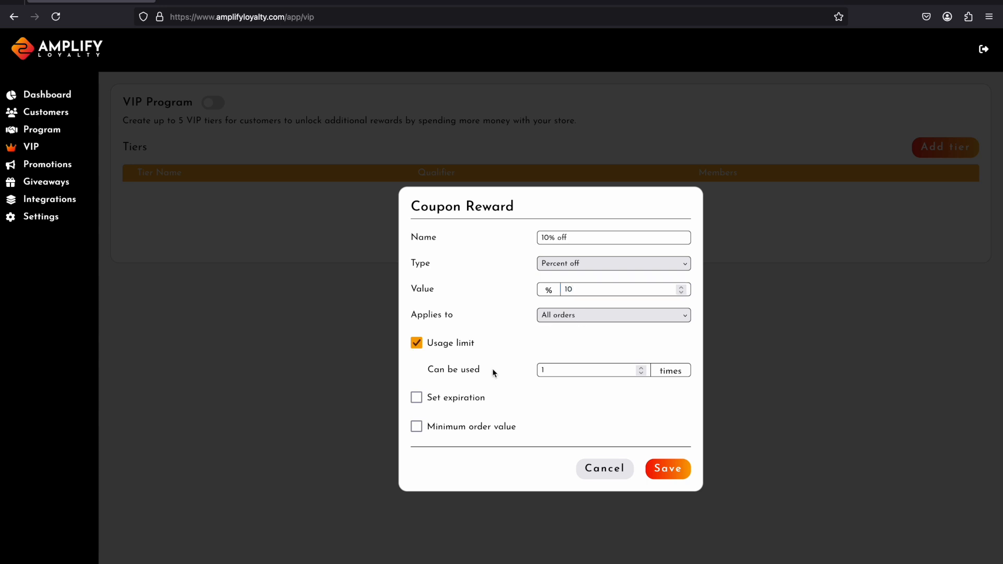
# Set the coupon to expire after 14 days, then save it and create the Bronze Tier.
pyautogui.click(442, 398)
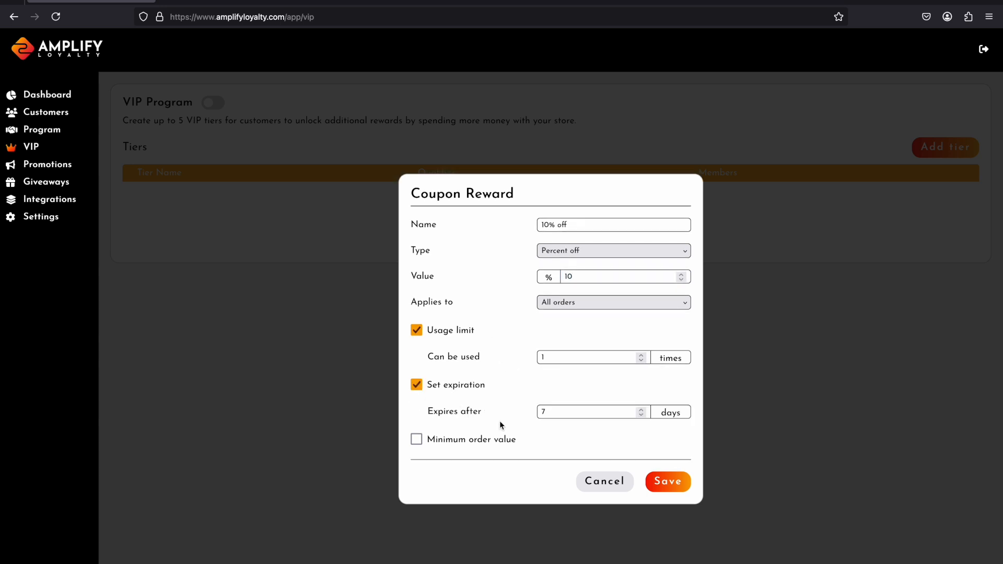
pyautogui.doubleClick(545, 413)
pyautogui.write('14')
pyautogui.click(516, 475)
pyautogui.click(667, 482)
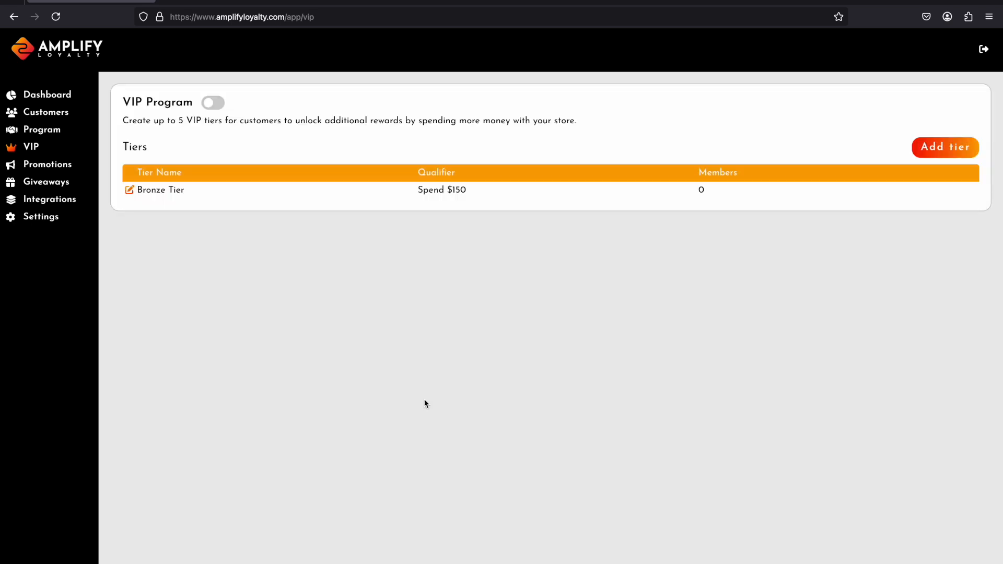
# Create a VIP tier named "Silver Tier" with a $300 spent qualifier and 1.15 purchase point multiplier, and turn on the VIP program.
pyautogui.click(945, 146)
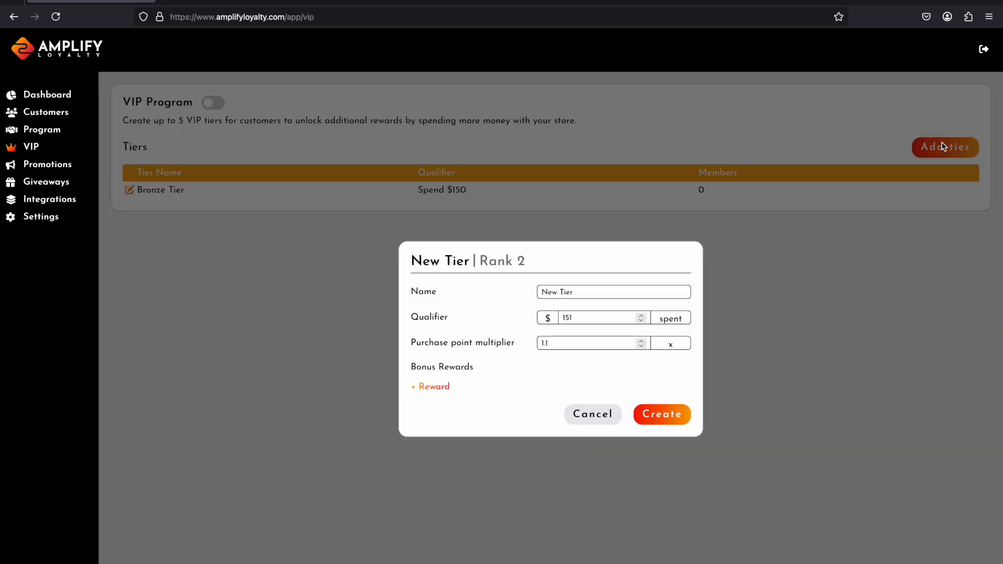
pyautogui.tripleClick(585, 292)
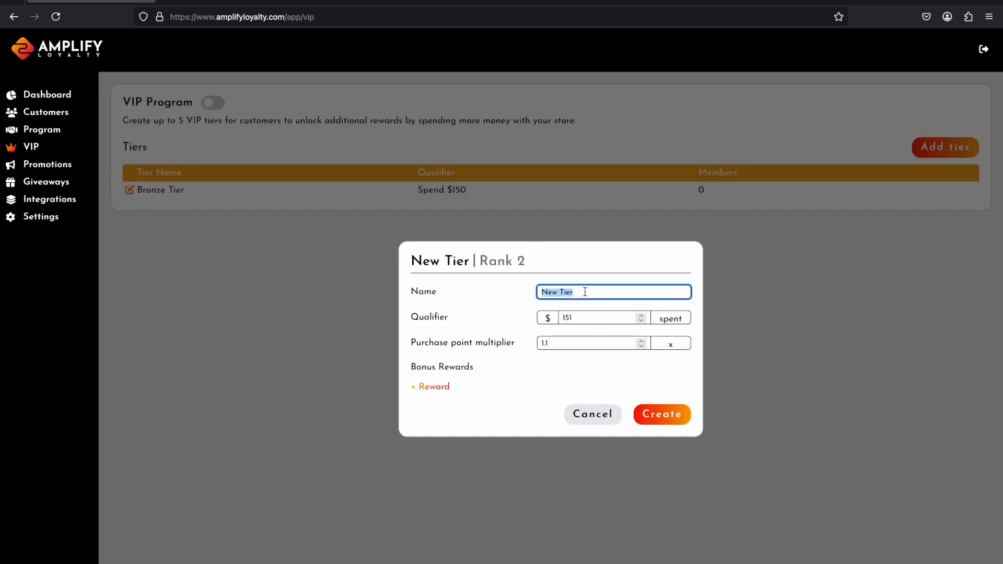
pyautogui.write('Silver Tier')
pyautogui.press('Tab')
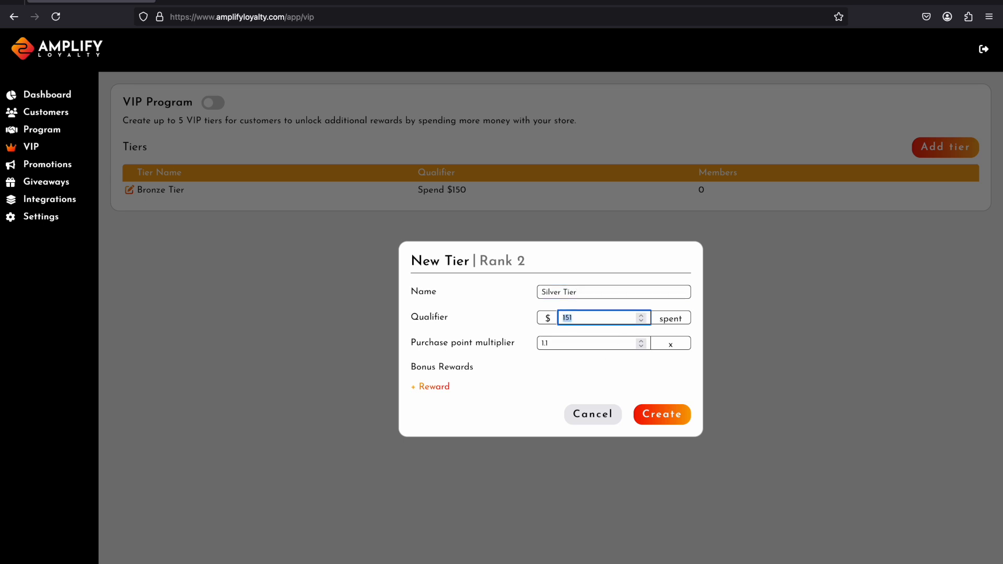
pyautogui.write('300')
pyautogui.press('Tab')
pyautogui.write('1.15')
pyautogui.click(531, 377)
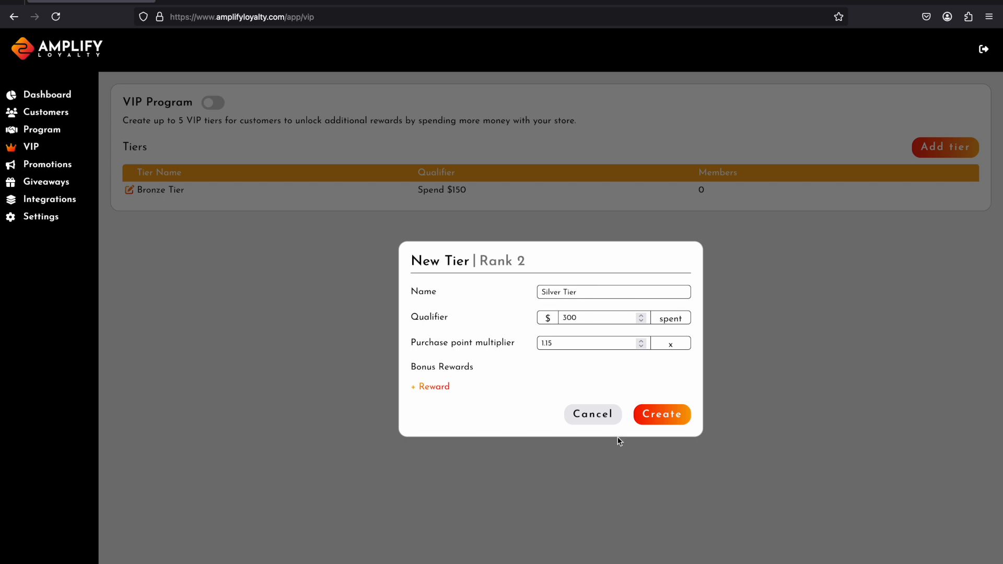
pyautogui.click(667, 408)
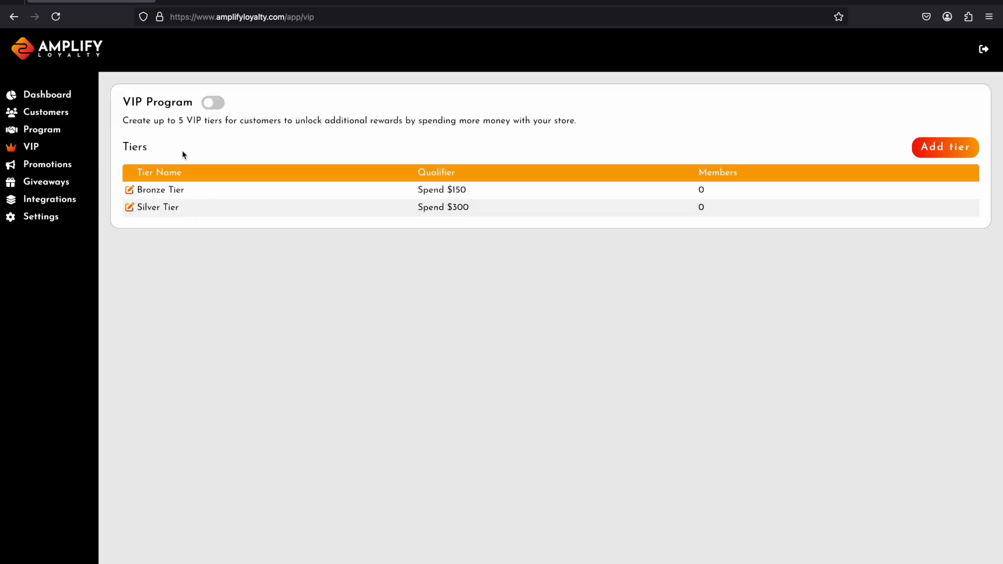
pyautogui.click(213, 104)
# Start a new promotion named "Double Points Weekend" and keep it applied to all orders.
pyautogui.click(41, 165)
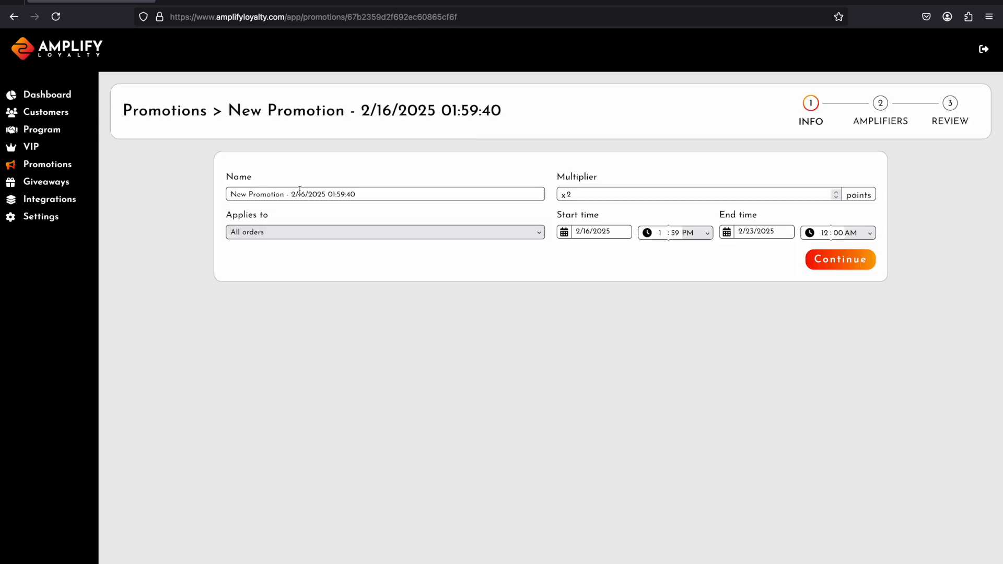
pyautogui.tripleClick(264, 194)
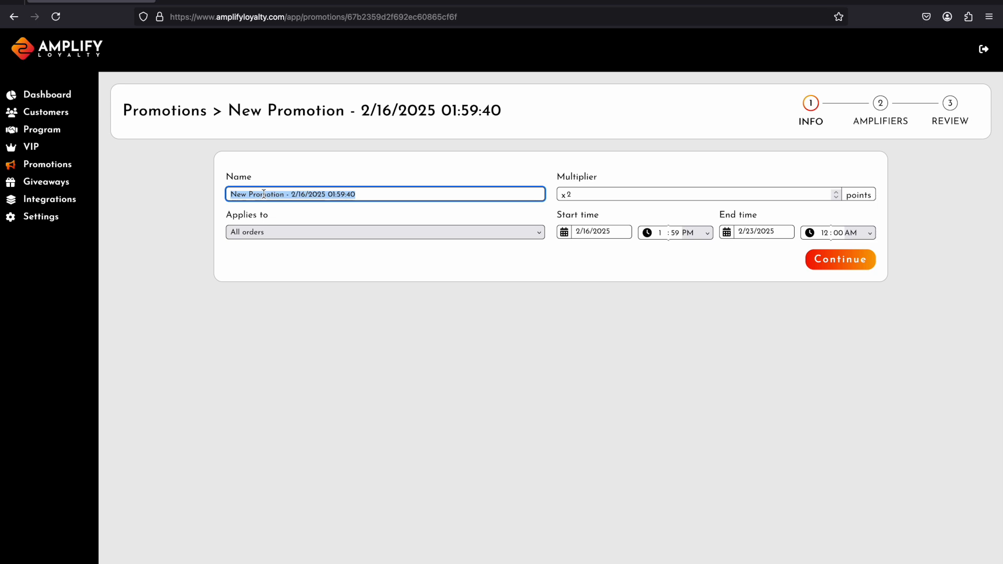
pyautogui.write('Doub')
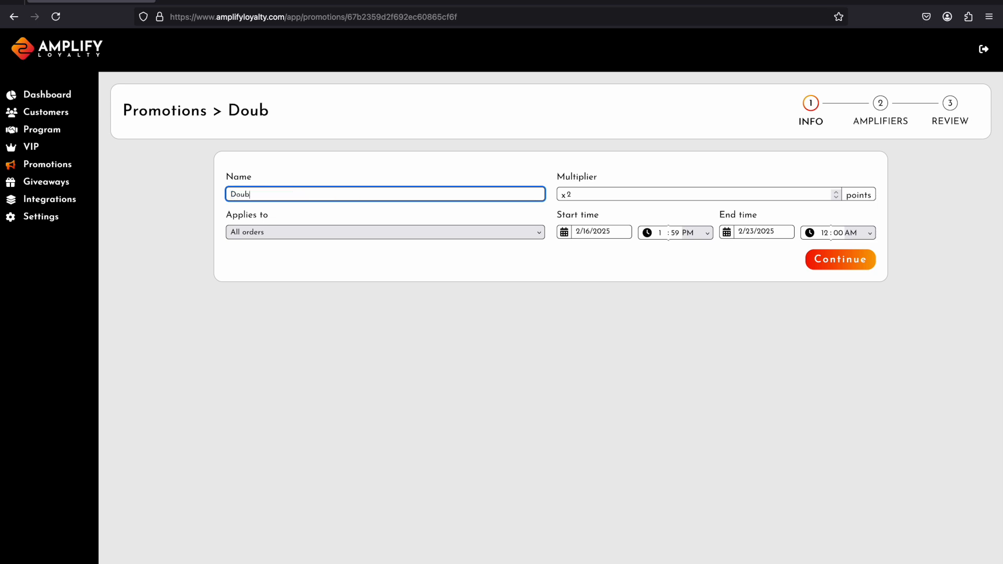
pyautogui.write('le Points Weekend')
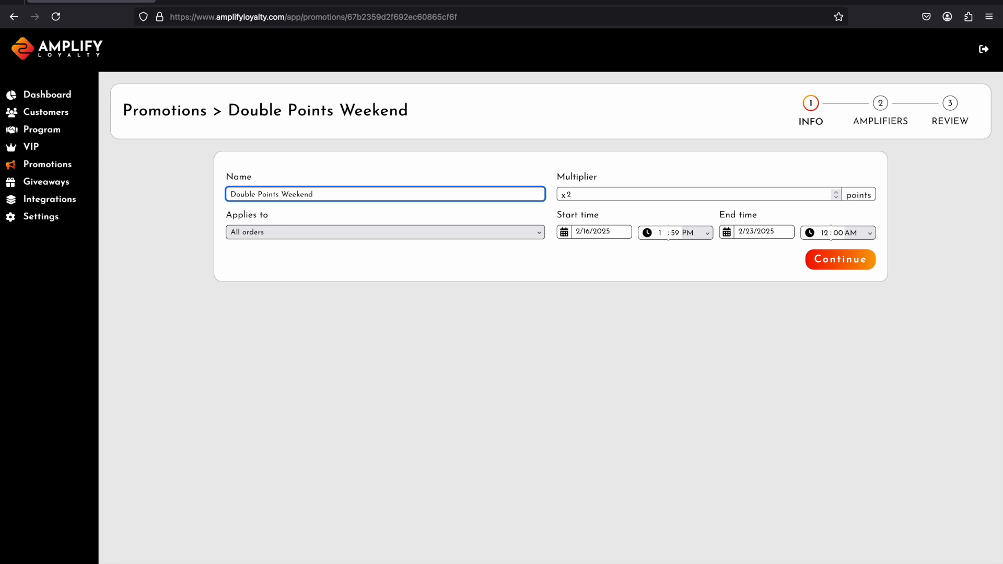
pyautogui.click(591, 195)
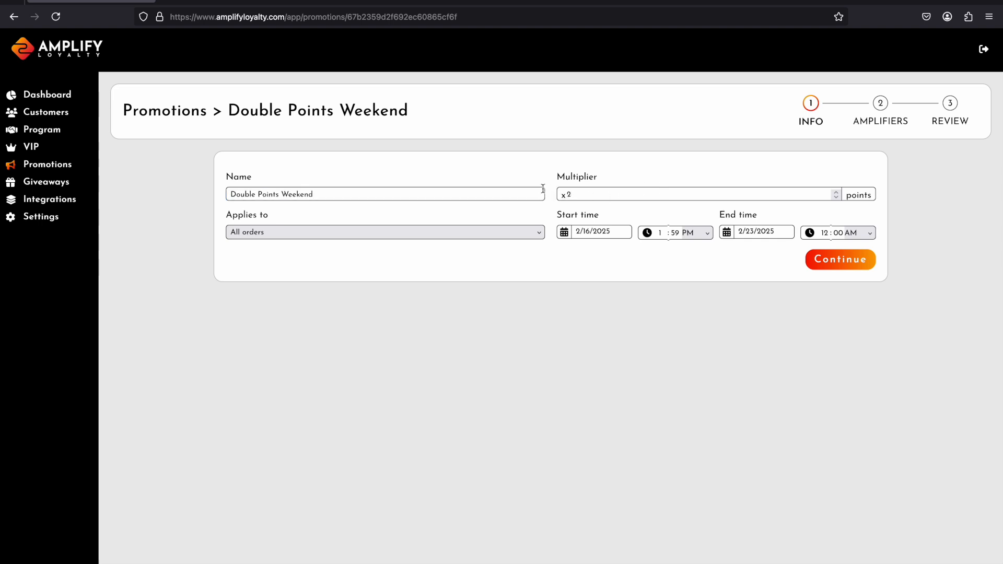
pyautogui.click(279, 231)
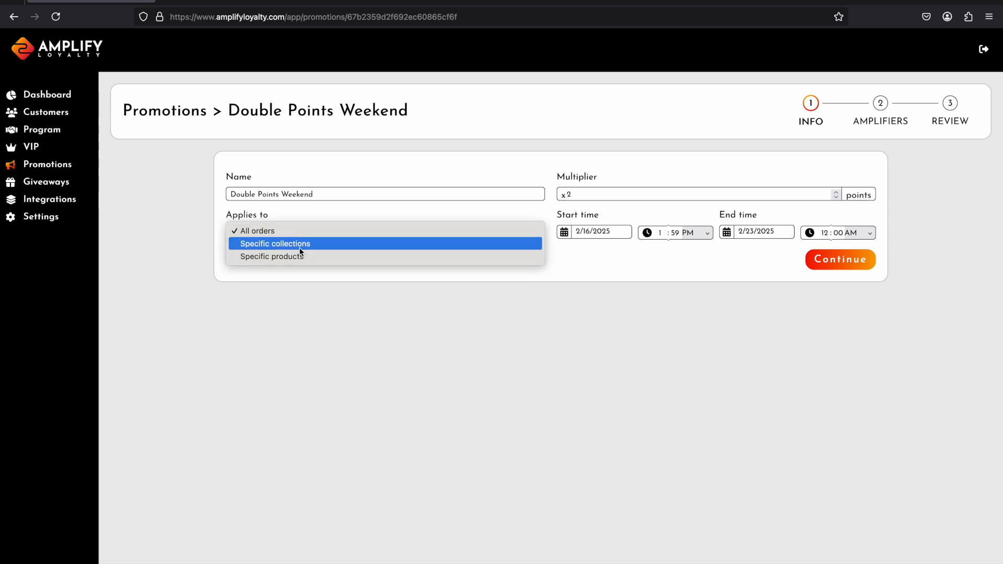
pyautogui.click(281, 228)
# Set the promotion's start to 2/21/2025 at 12:00 AM.
pyautogui.click(584, 231)
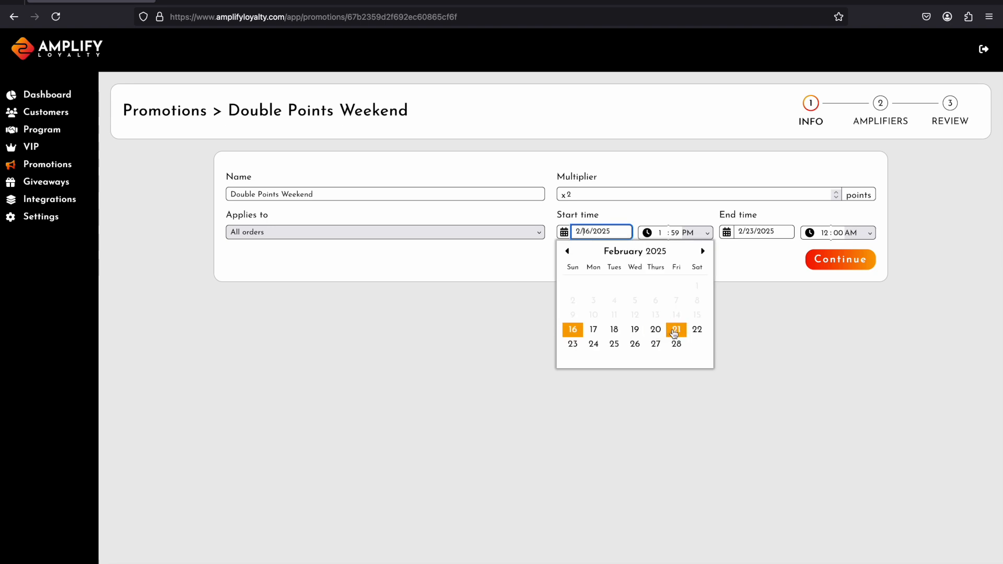
pyautogui.click(676, 331)
pyautogui.click(662, 233)
pyautogui.write('12 : 00')
pyautogui.click(700, 233)
pyautogui.click(702, 222)
# Set the promotion's end date to 2/24/2025 and continue to the amplifiers stage.
pyautogui.click(750, 231)
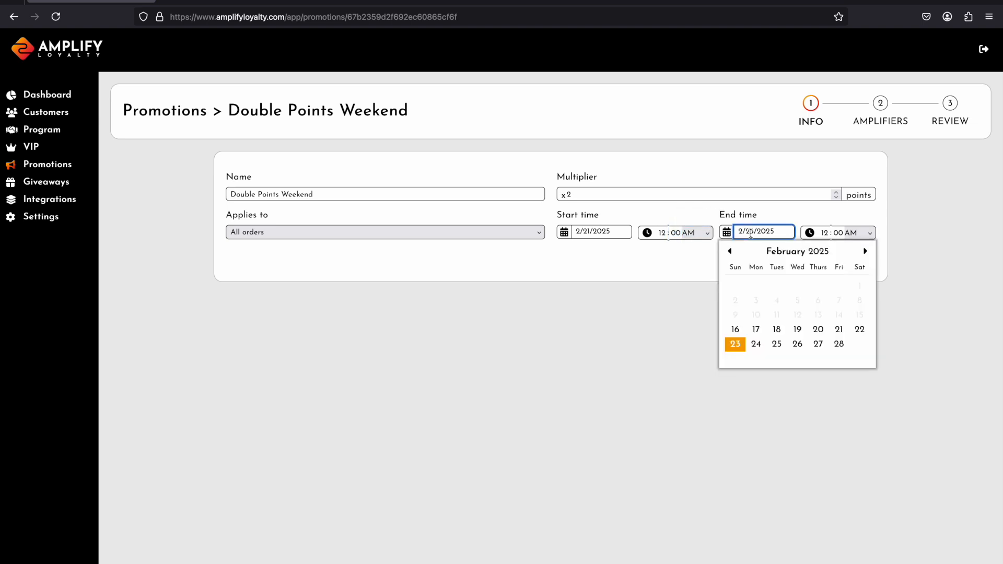
pyautogui.click(755, 343)
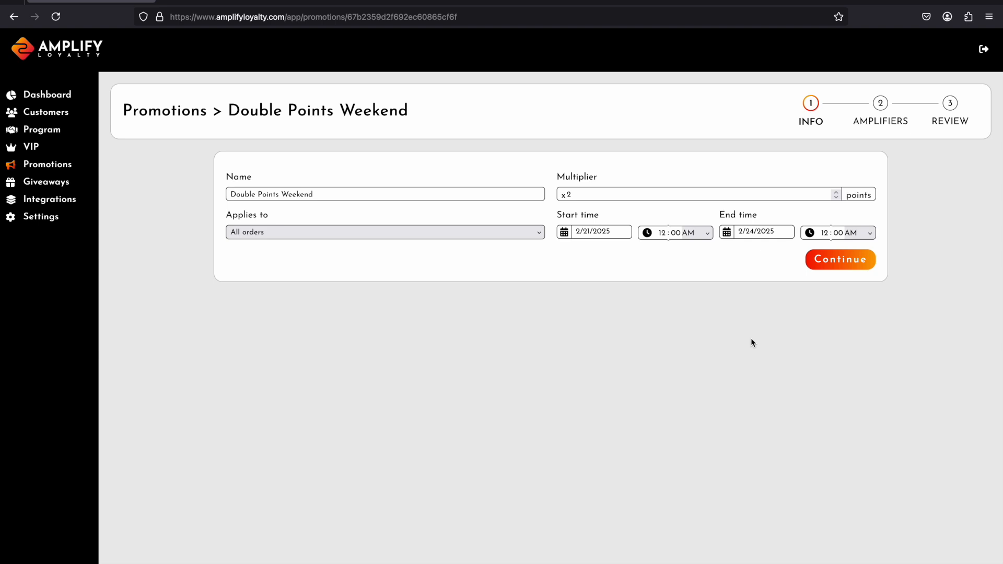
pyautogui.click(825, 231)
pyautogui.click(823, 266)
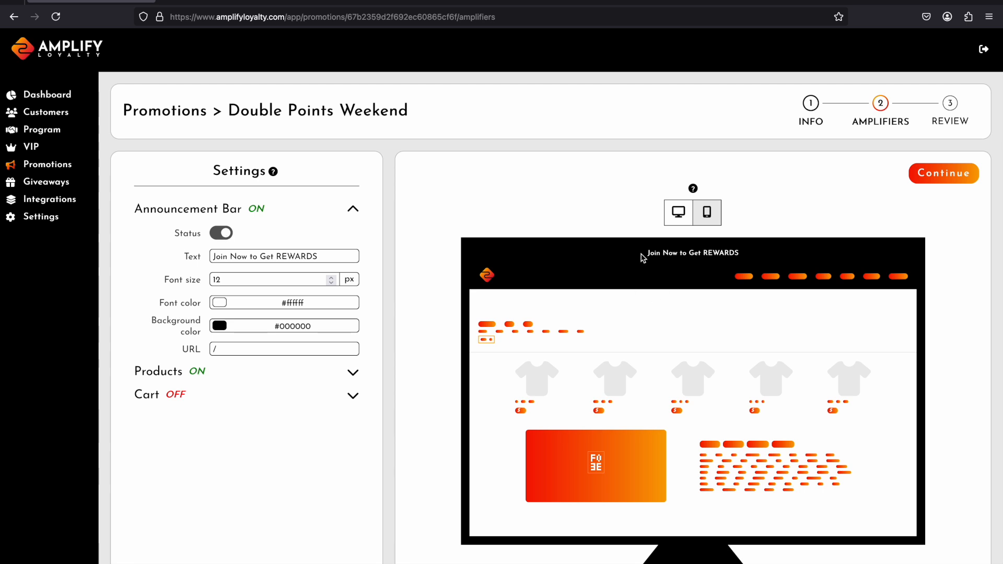
# Try switching the promotion's announcement bar off and back on while checking the store preview.
pyautogui.moveTo(646, 257); pyautogui.dragTo(777, 256)
pyautogui.click(559, 236)
pyautogui.click(226, 236)
pyautogui.click(228, 237)
# Replace the announcement bar's text with "Get 4 points for every $1 Spent".
pyautogui.tripleClick(277, 257)
pyautogui.press('BackSpace')
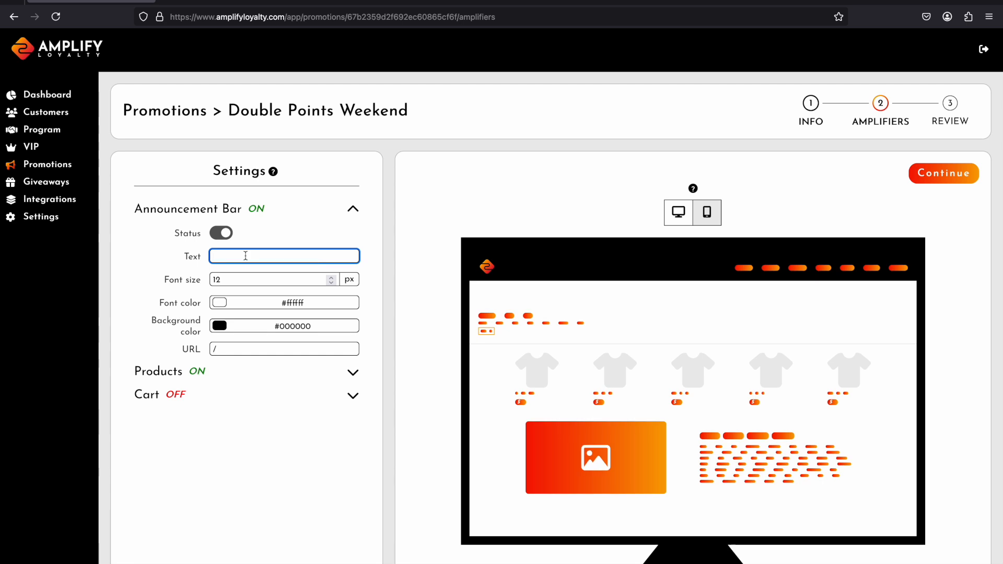
pyautogui.write('Get 2 points for every $1 Spent')
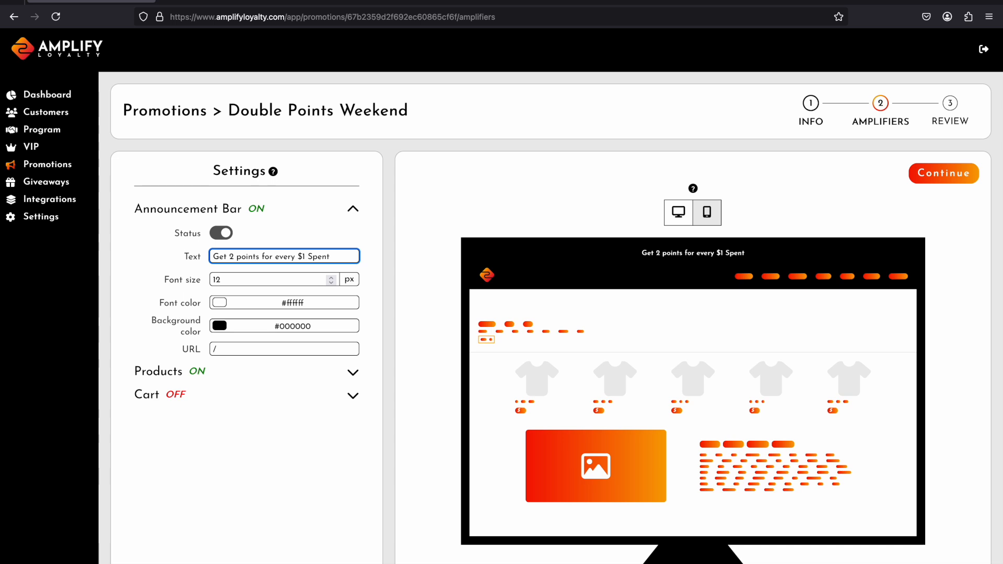
pyautogui.doubleClick(232, 257)
pyautogui.write('4')
pyautogui.click(256, 232)
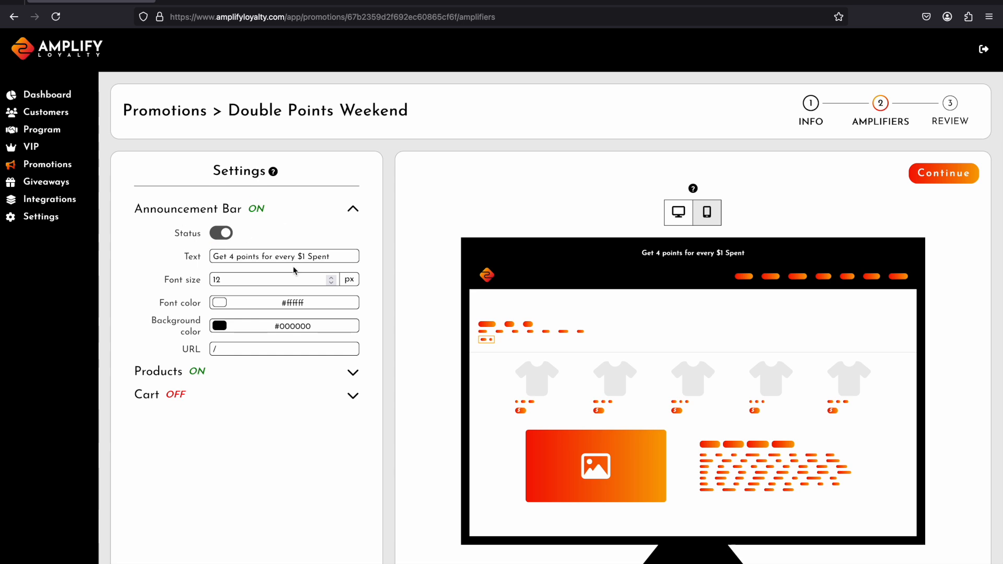
# Check the color choices available for the announcement bar's font.
pyautogui.click(218, 303)
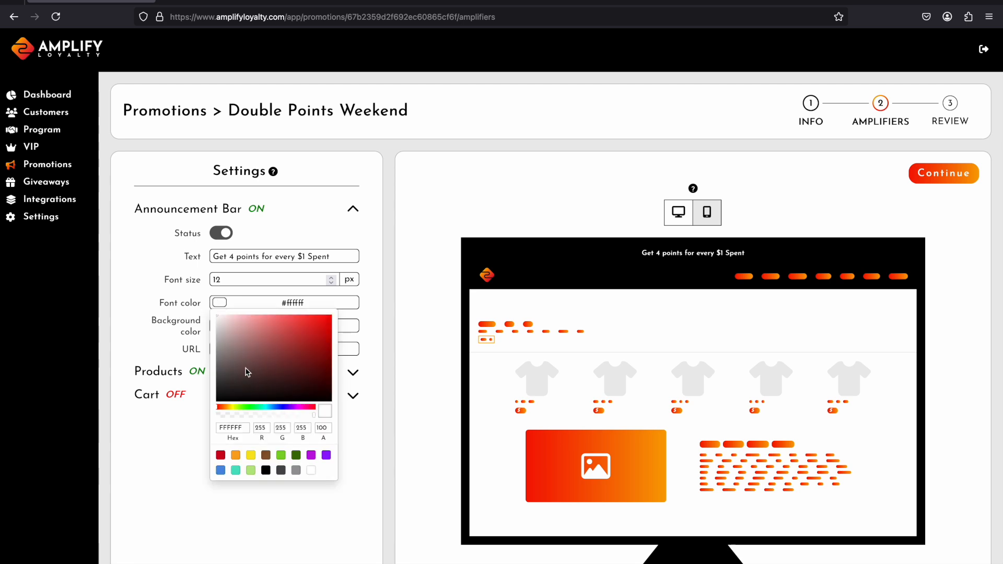
pyautogui.click(149, 277)
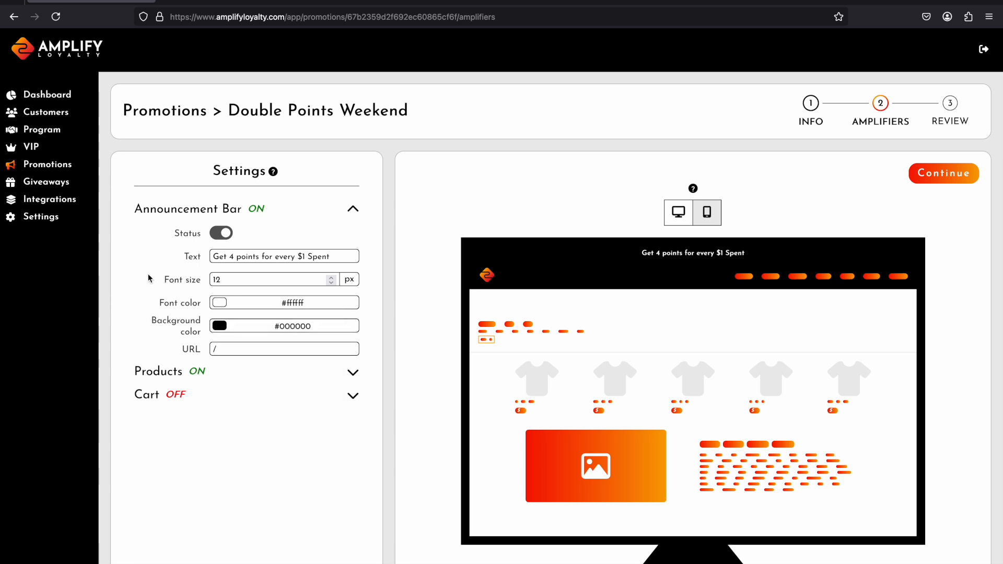
# Look through the color picker for the announcement bar's font again and close it.
pyautogui.click(218, 303)
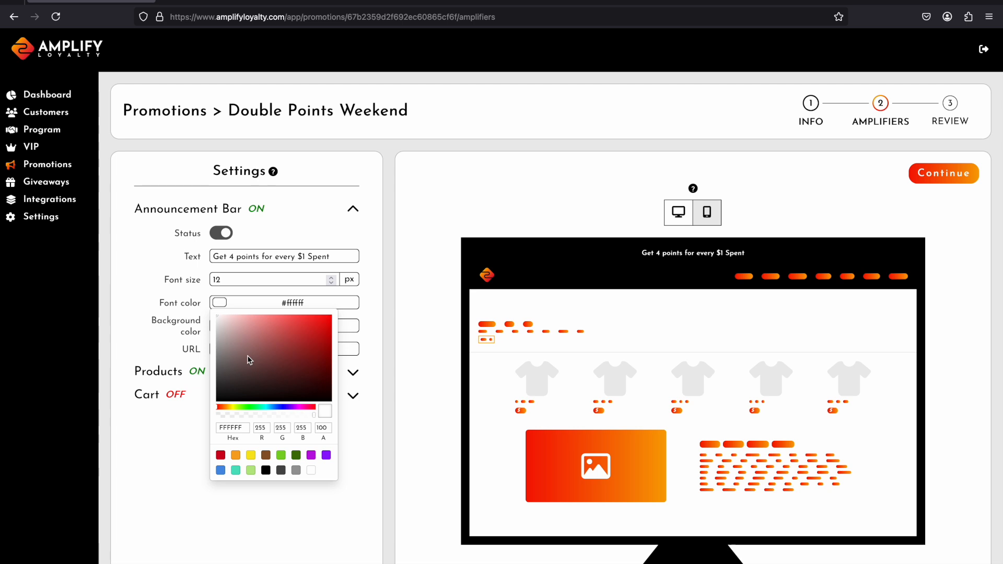
pyautogui.click(149, 298)
pyautogui.click(216, 303)
pyautogui.click(155, 289)
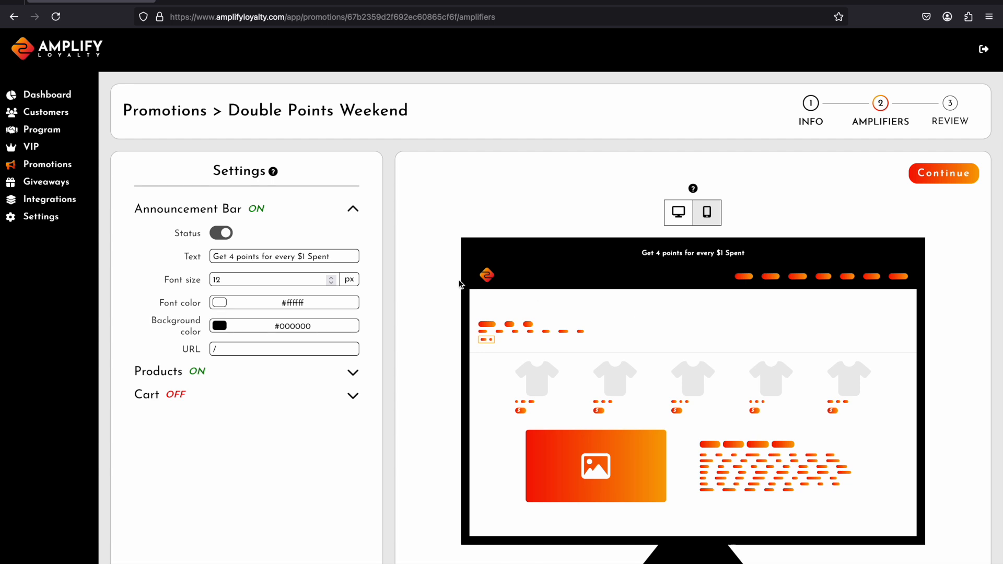
# Set the announcement bar's link URL to /rewards.
pyautogui.click(183, 353)
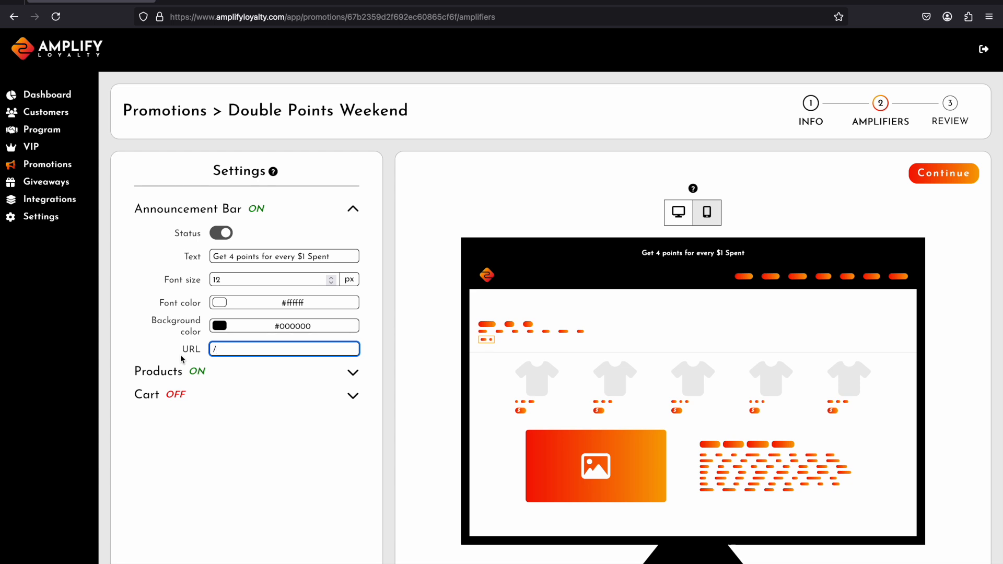
pyautogui.write('rewards')
# Open the Products amplifier settings and examine the points message in the product page preview.
pyautogui.click(249, 375)
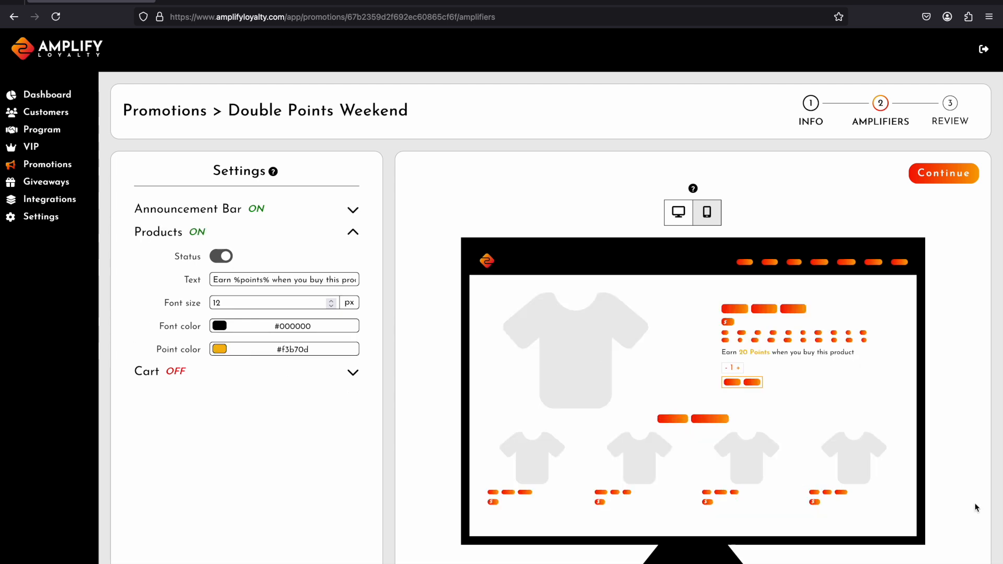
pyautogui.moveTo(719, 352); pyautogui.dragTo(851, 352)
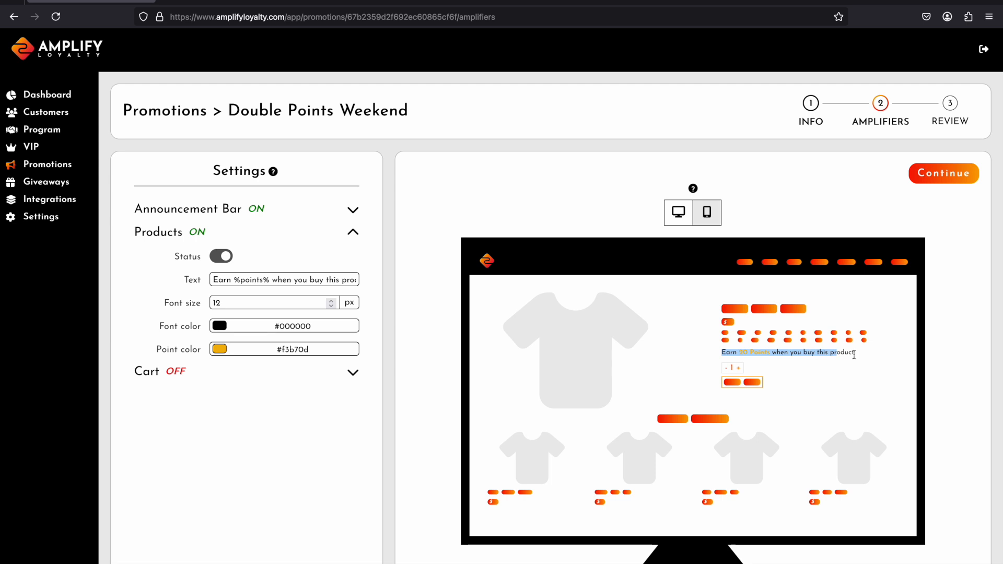
pyautogui.click(864, 355)
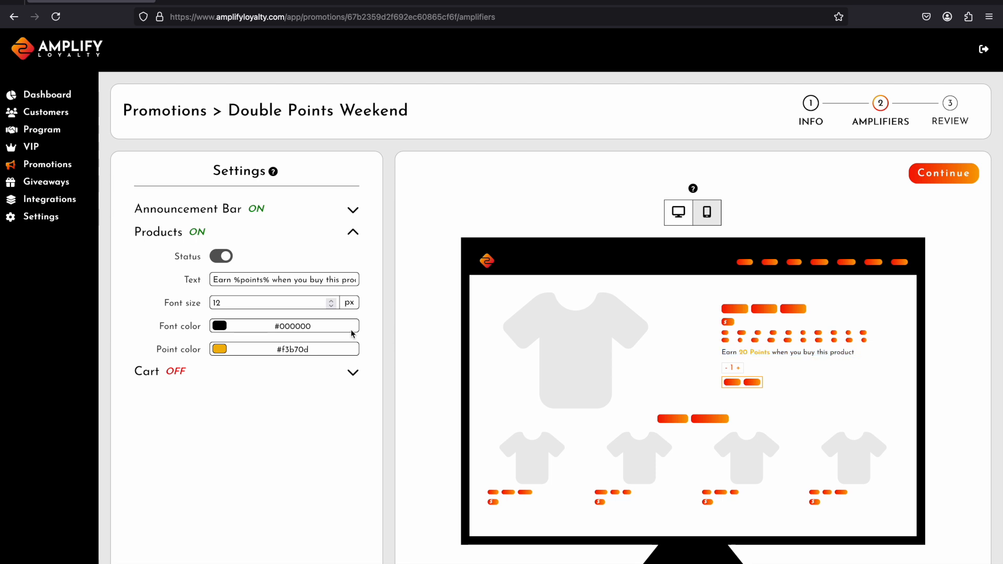
# Try switching the cart announcement and in-cart redemptions on and off again while checking the cart preview.
pyautogui.click(194, 373)
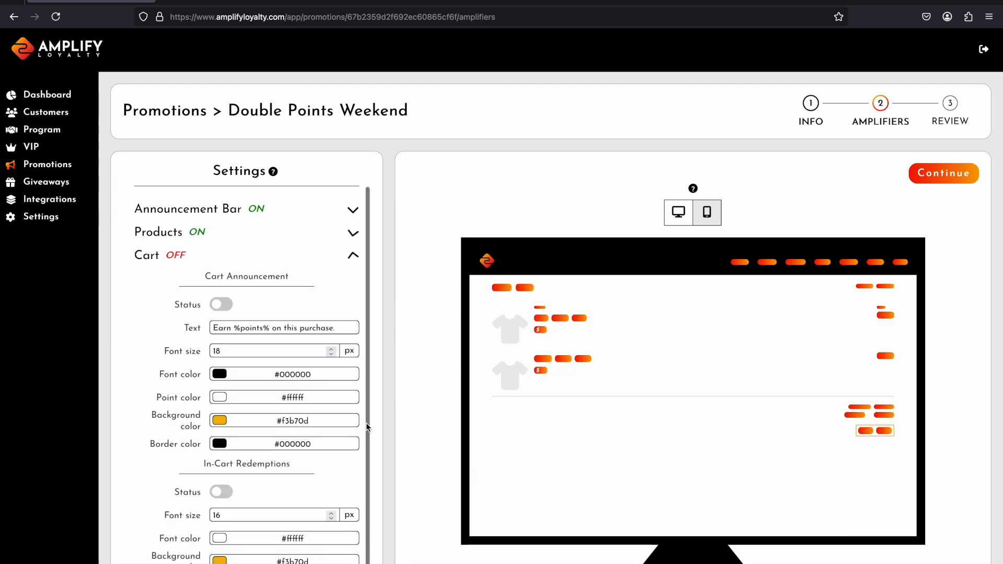
pyautogui.click(221, 310)
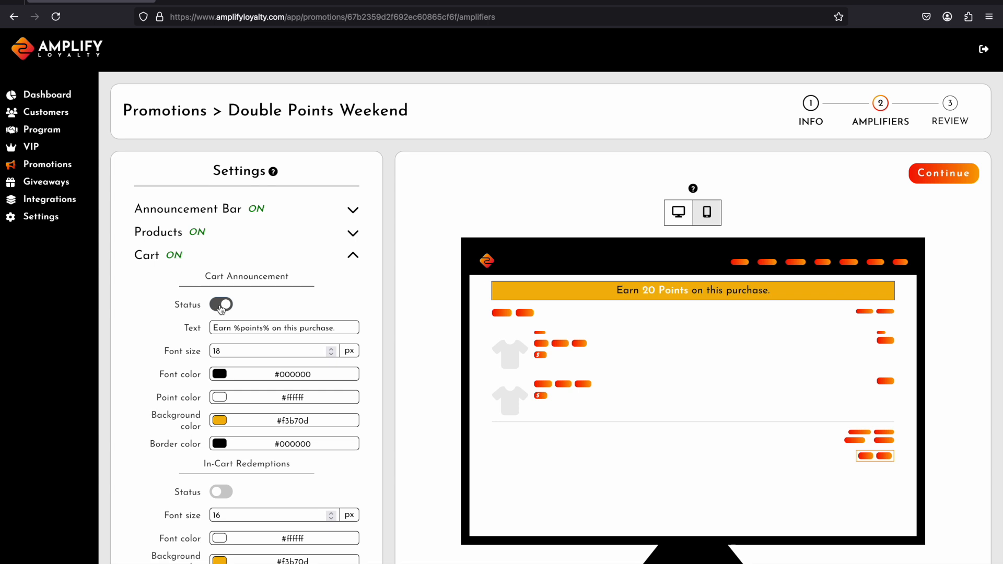
pyautogui.click(221, 492)
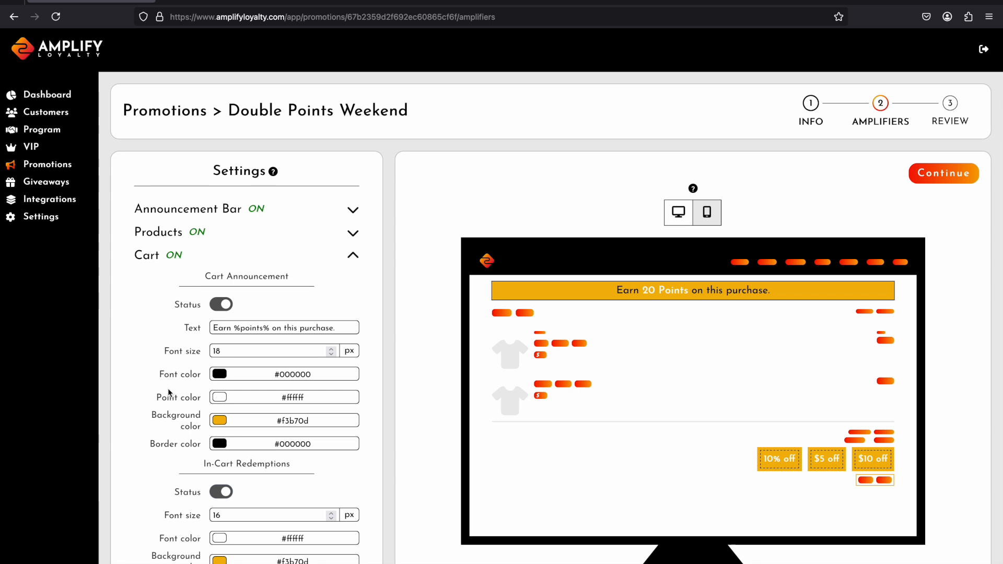
pyautogui.click(224, 305)
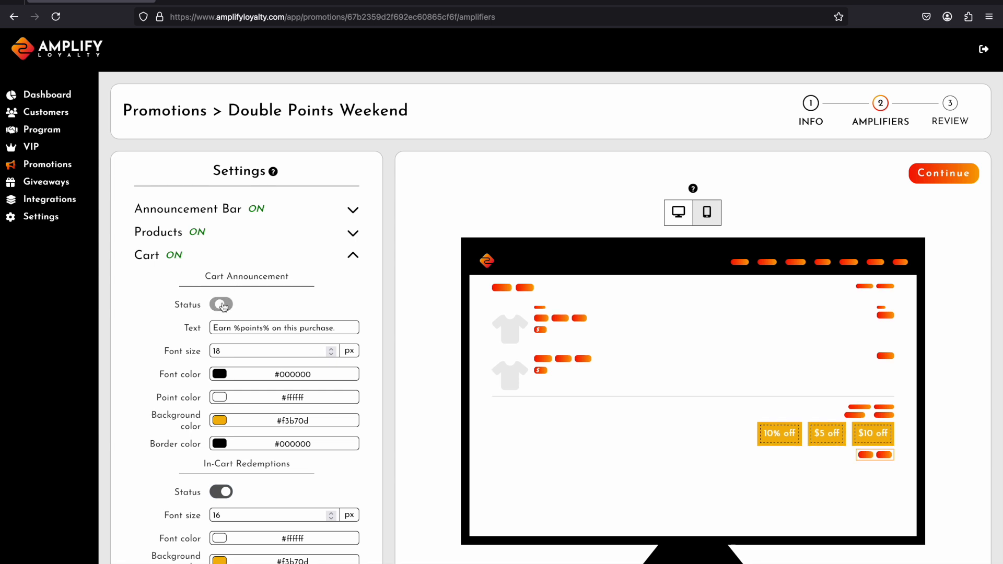
pyautogui.click(224, 491)
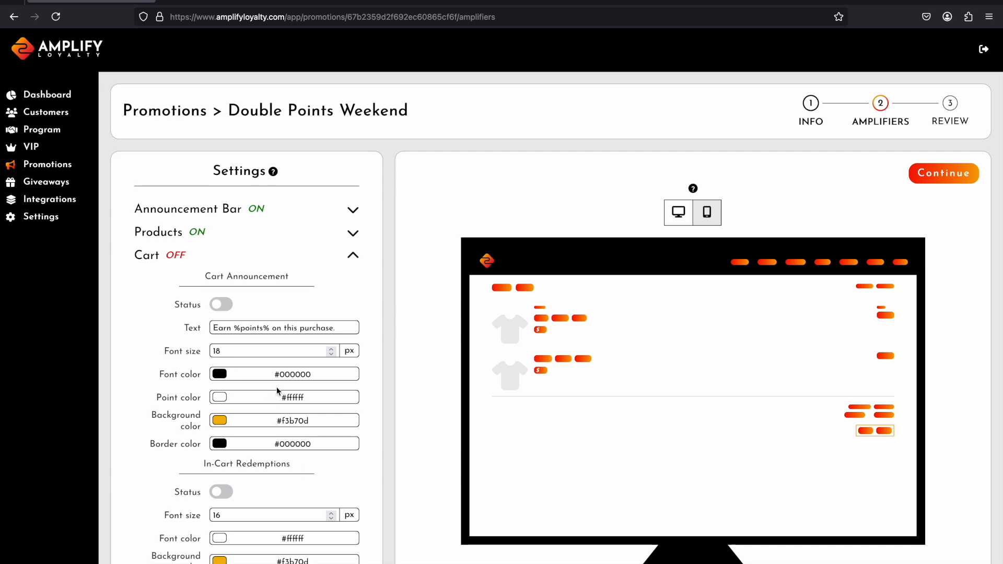
# Highlight the %points% placeholder in the cart announcement's text.
pyautogui.click(267, 326)
pyautogui.hotkey('alt', 'shift', 'Left')
pyautogui.hotkey('alt', 'shift', 'Left')
pyautogui.hotkey('alt', 'shift', 'Right')
pyautogui.hotkey('shift', 'Right')
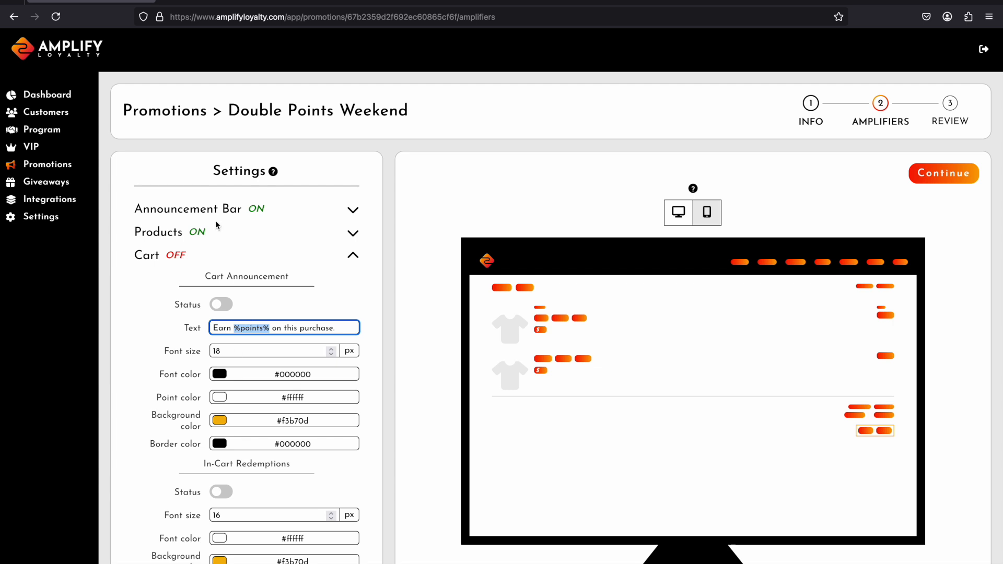
# Return to the Products amplifier and highlight the %points% placeholder in its text.
pyautogui.click(176, 238)
pyautogui.click(264, 280)
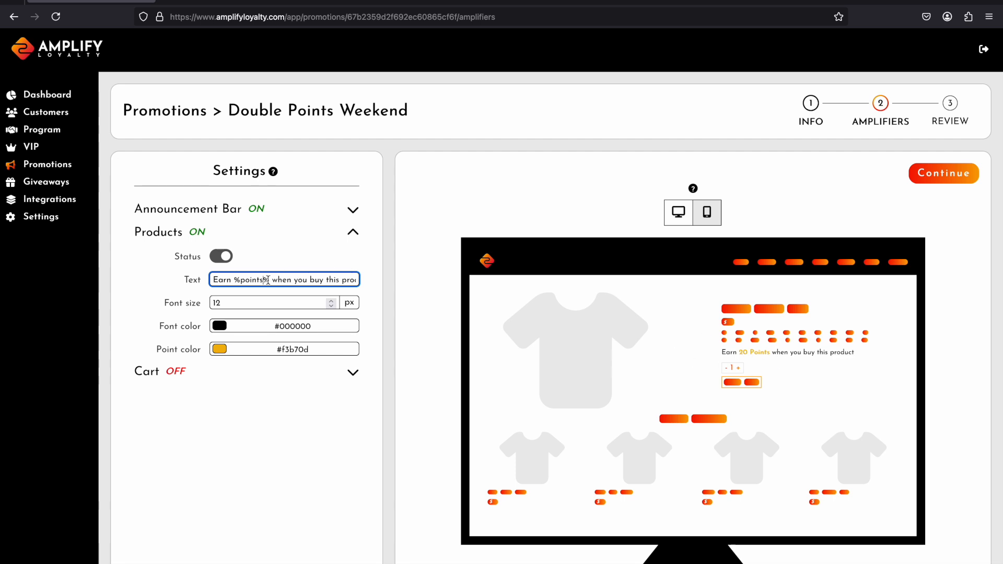
pyautogui.press('Right')
pyautogui.hotkey('alt', 'shift', 'Left')
pyautogui.hotkey('alt', 'shift', 'Left')
pyautogui.hotkey('alt', 'shift', 'Right')
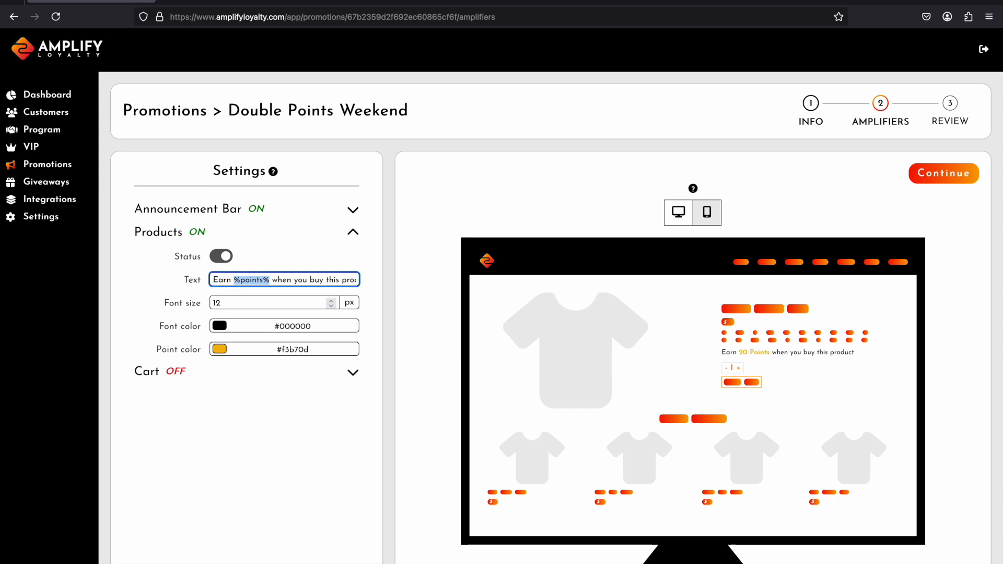
pyautogui.click(250, 255)
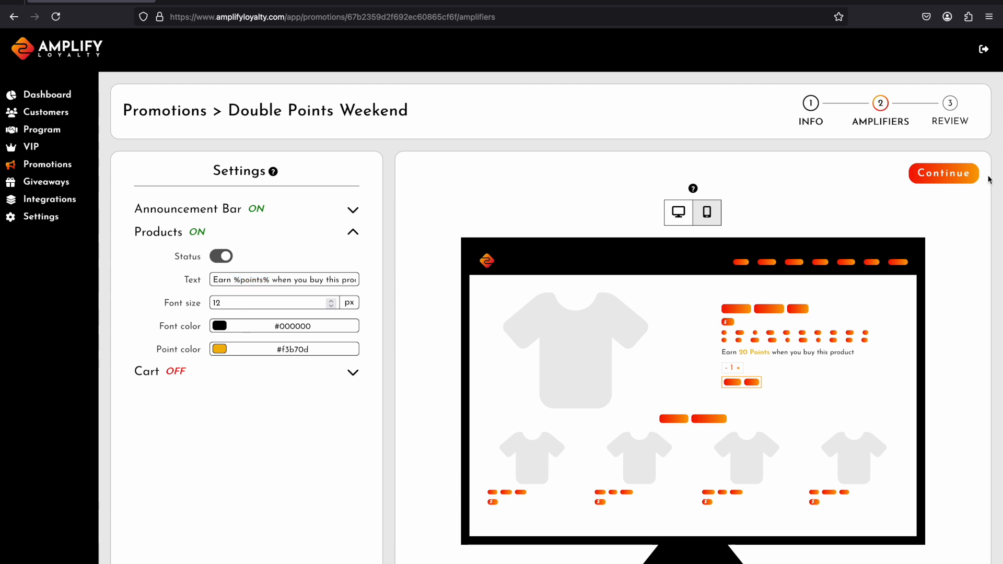
# Check the product points message in the mobile preview and return to the desktop preview.
pyautogui.click(707, 216)
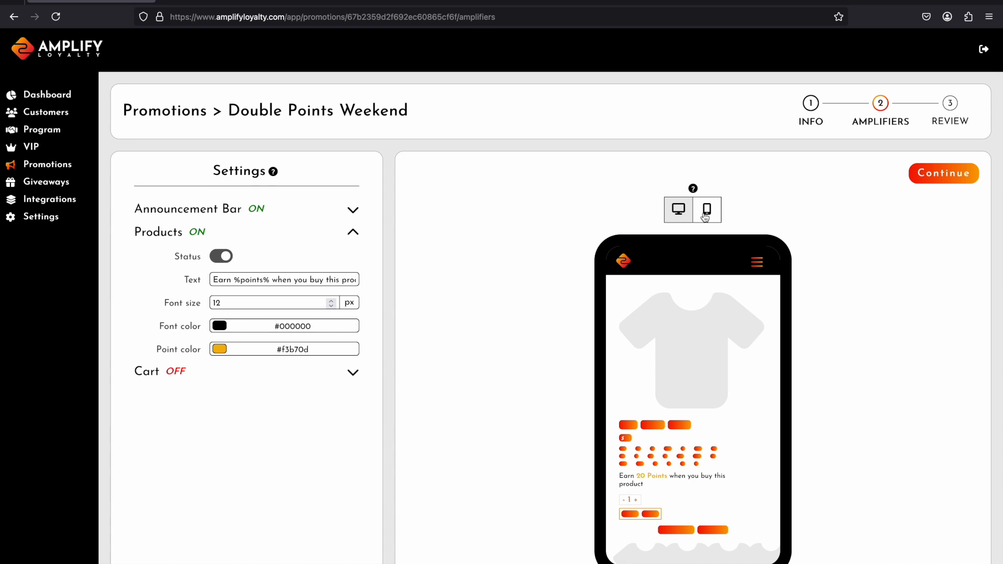
pyautogui.moveTo(645, 486); pyautogui.dragTo(617, 476)
pyautogui.click(766, 462)
pyautogui.click(678, 210)
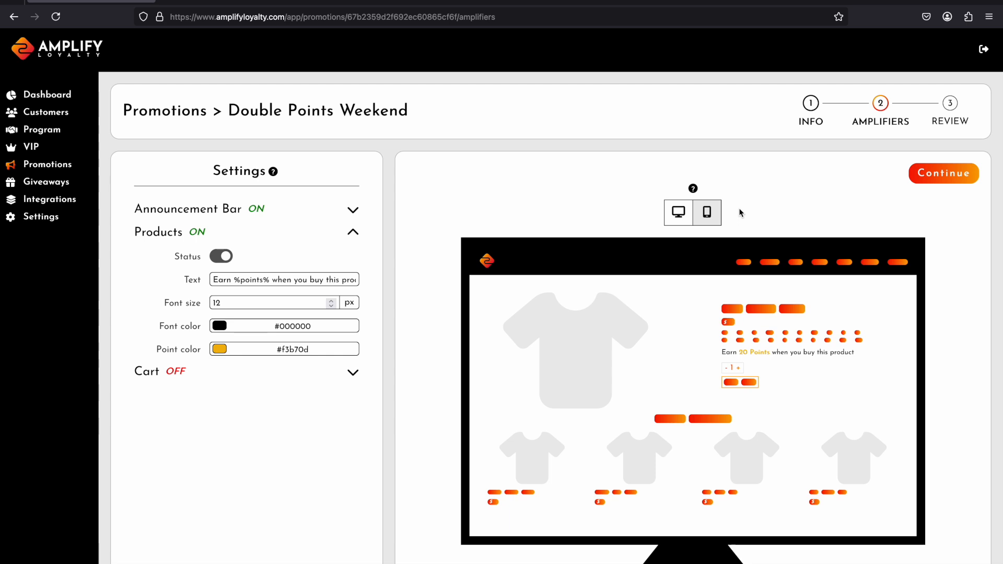
# Continue to the review stage and schedule the Double Points Weekend promotion.
pyautogui.click(945, 175)
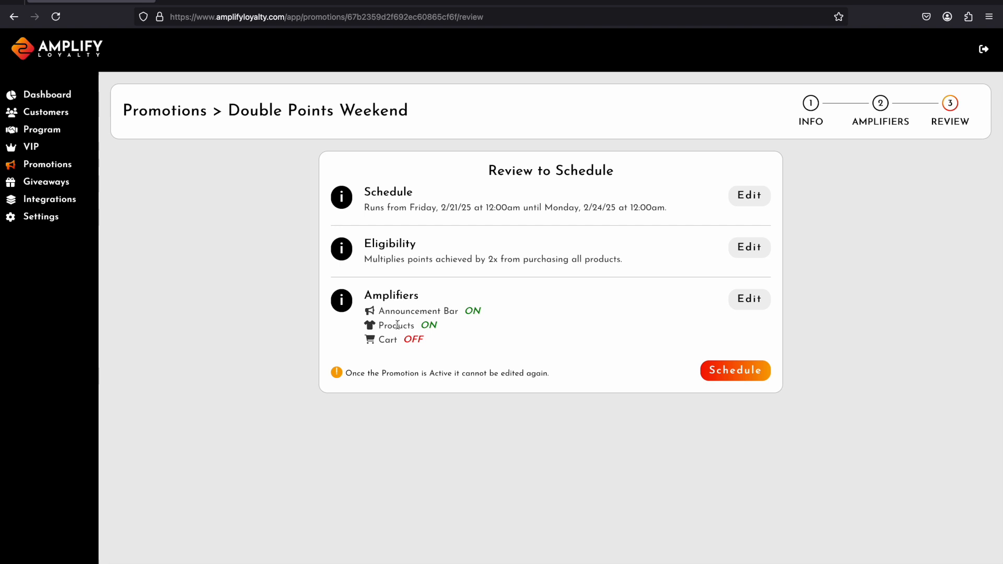
pyautogui.click(732, 373)
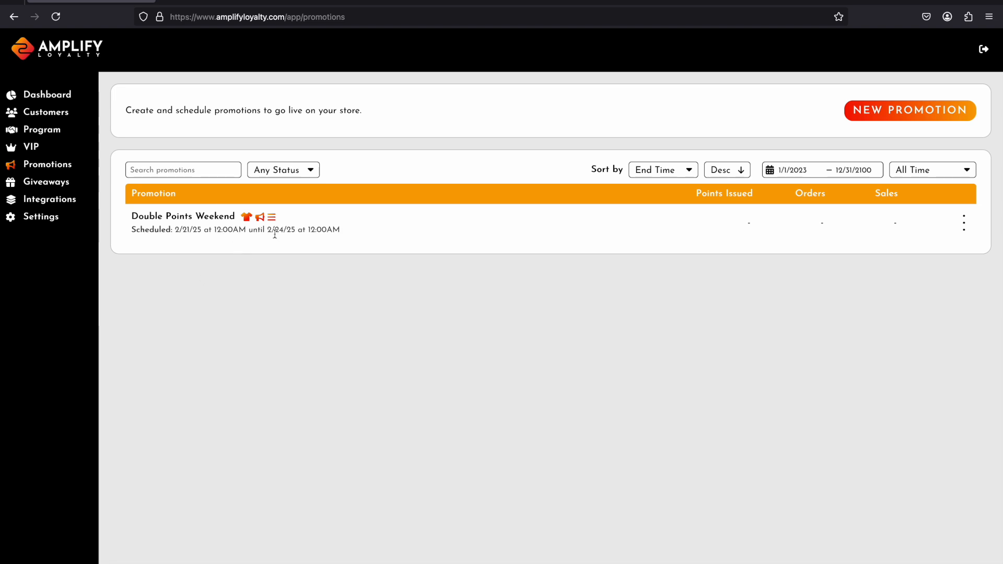
# Examine the Double Points Weekend report page and return to the promotions list.
pyautogui.click(206, 222)
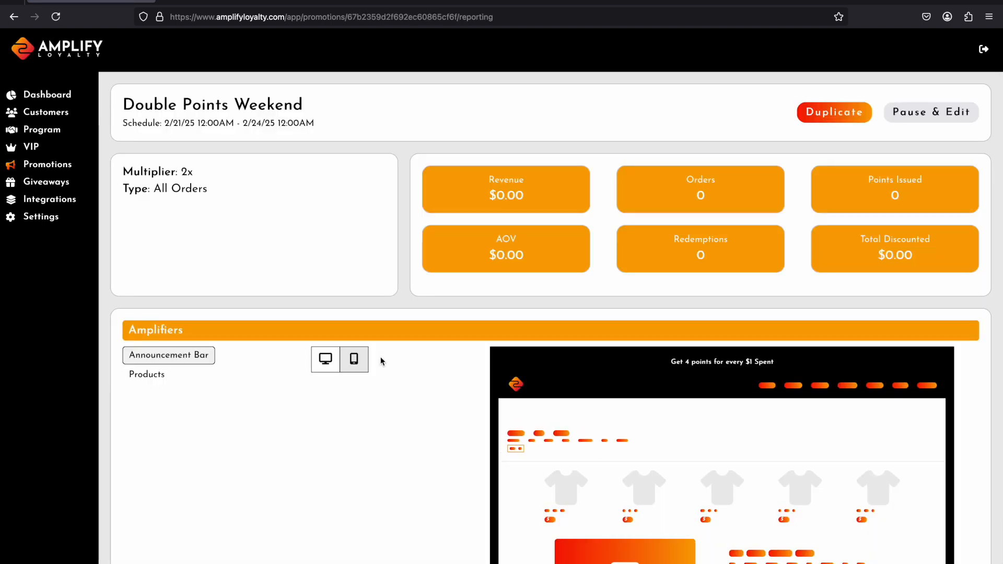
pyautogui.scroll(-2, 380, 356)
pyautogui.scroll(2, 431, 359)
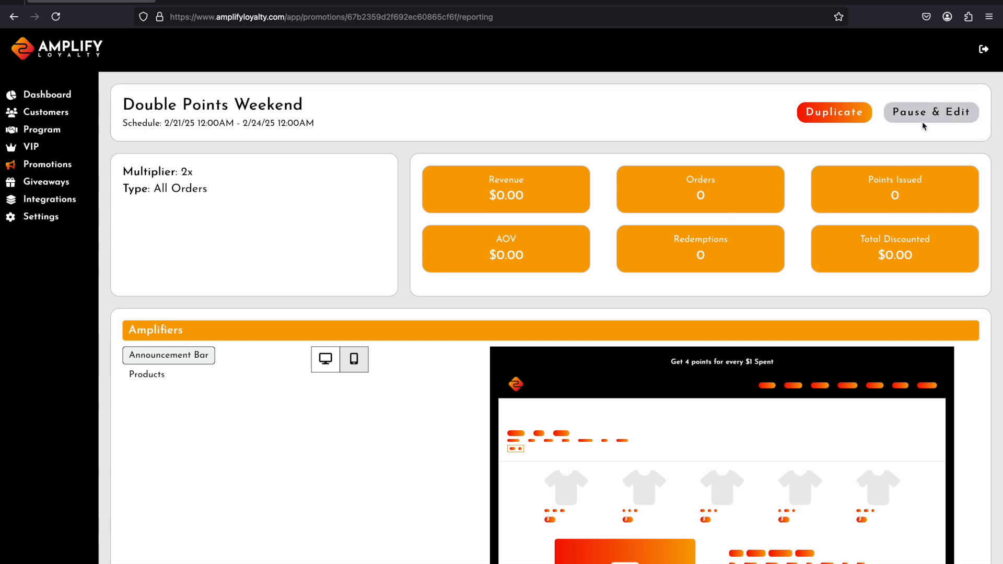
pyautogui.click(40, 167)
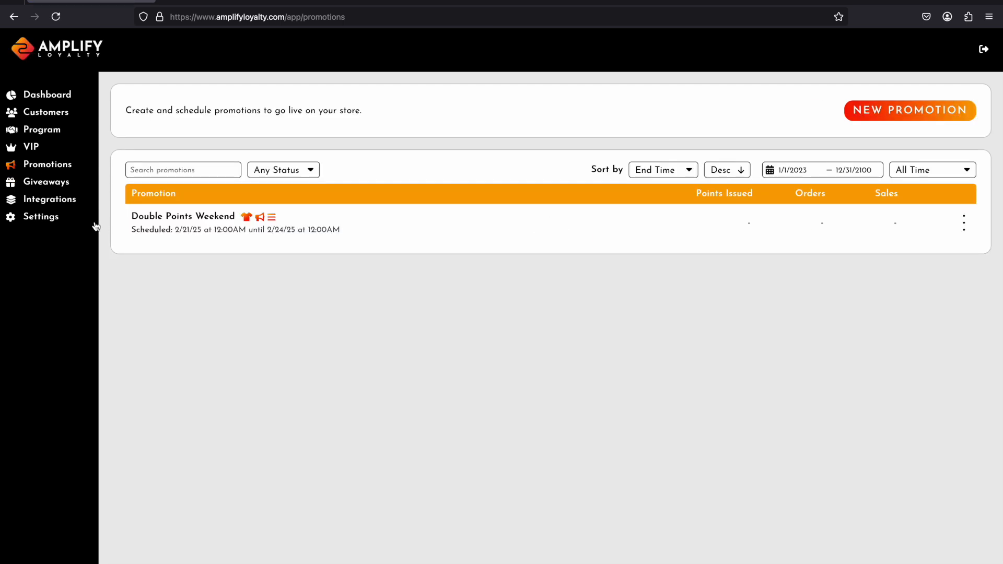
# Create a new giveaway and name it Weekend Giveaway.
pyautogui.click(51, 186)
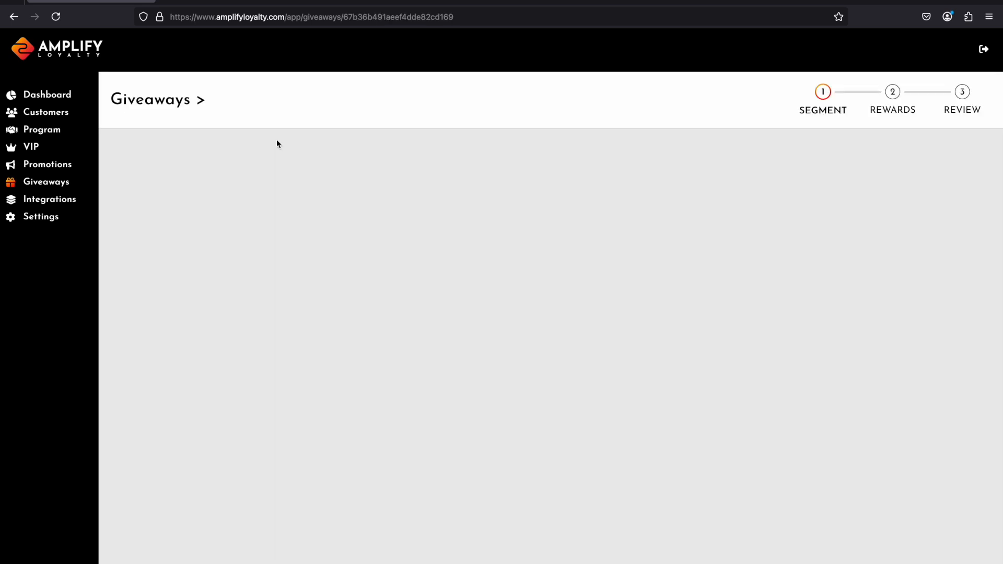
pyautogui.click(203, 186)
pyautogui.tripleClick(202, 186)
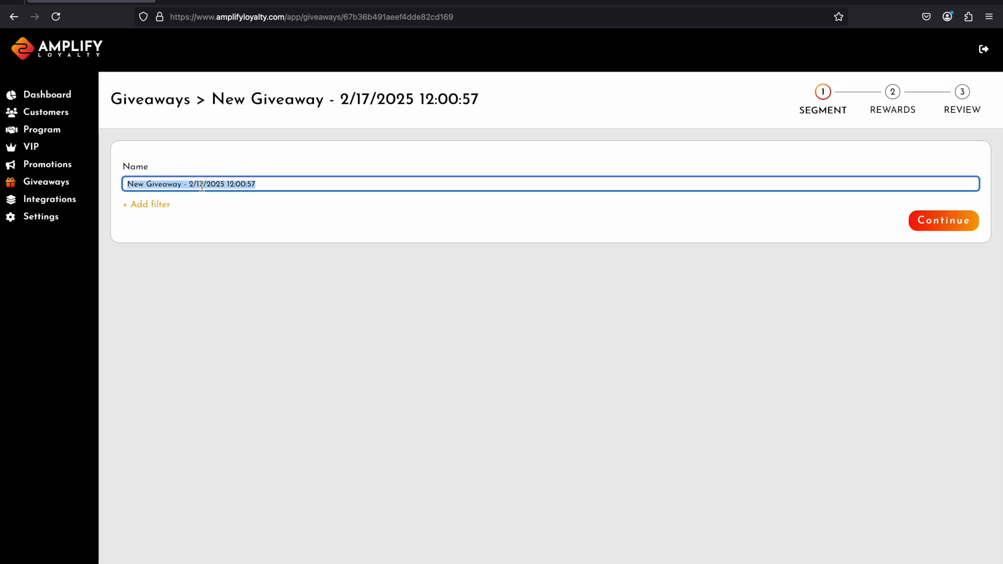
pyautogui.write('Weekend')
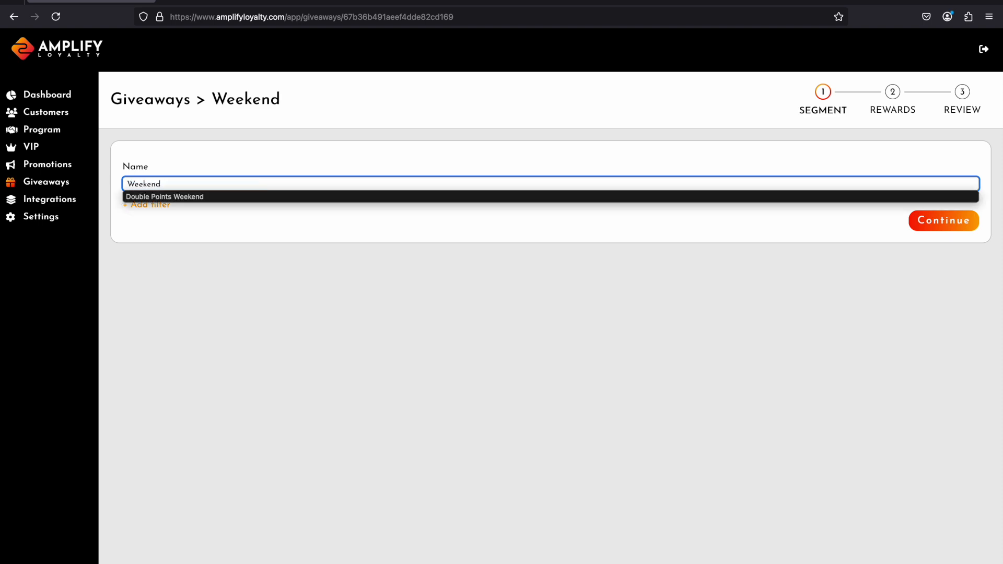
pyautogui.write(' Giveaway')
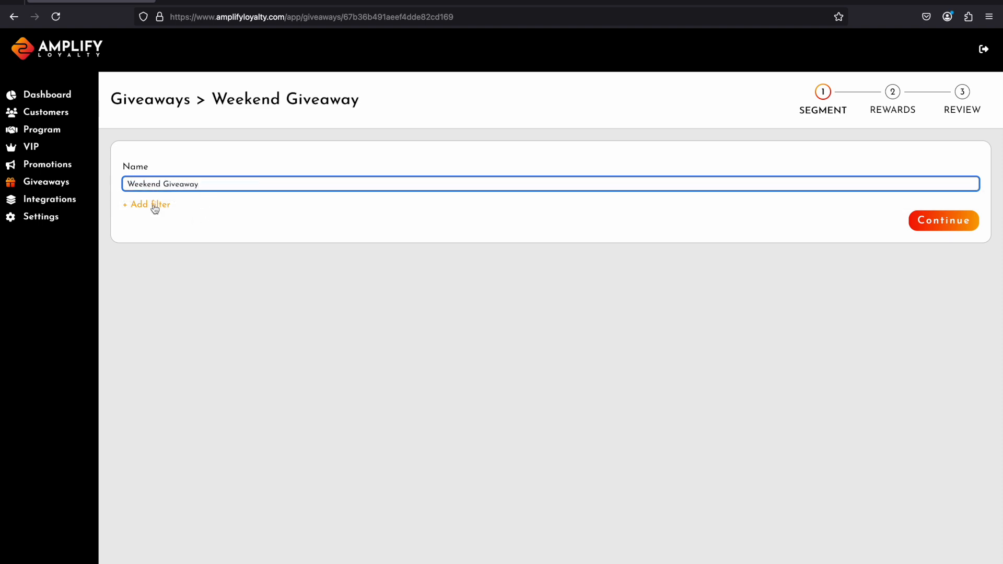
# Add a segment filter for customers who have spent more than $5 of all time.
pyautogui.click(157, 208)
pyautogui.click(207, 230)
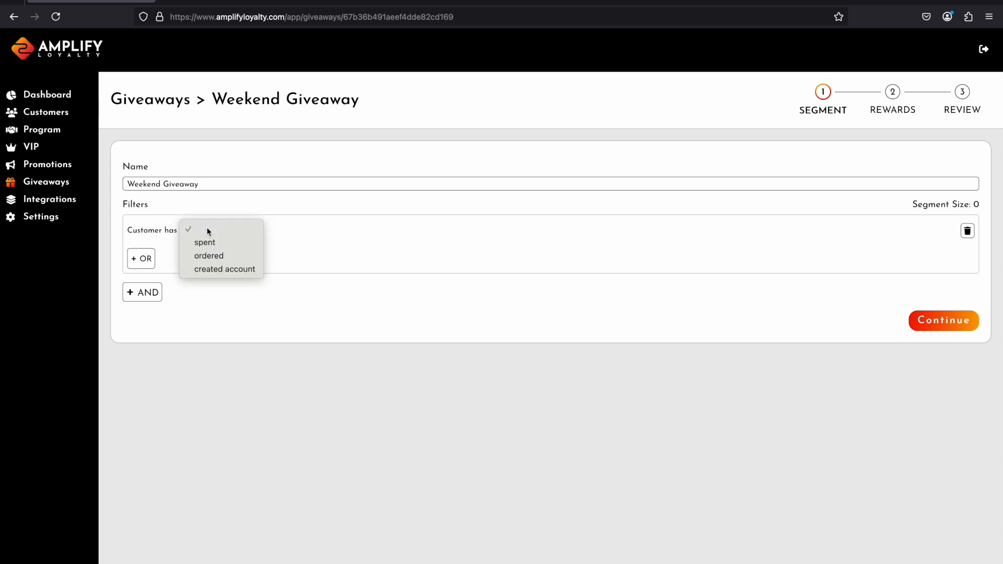
pyautogui.click(209, 243)
pyautogui.click(209, 247)
pyautogui.press('BackSpace')
pyautogui.write('5')
pyautogui.click(235, 334)
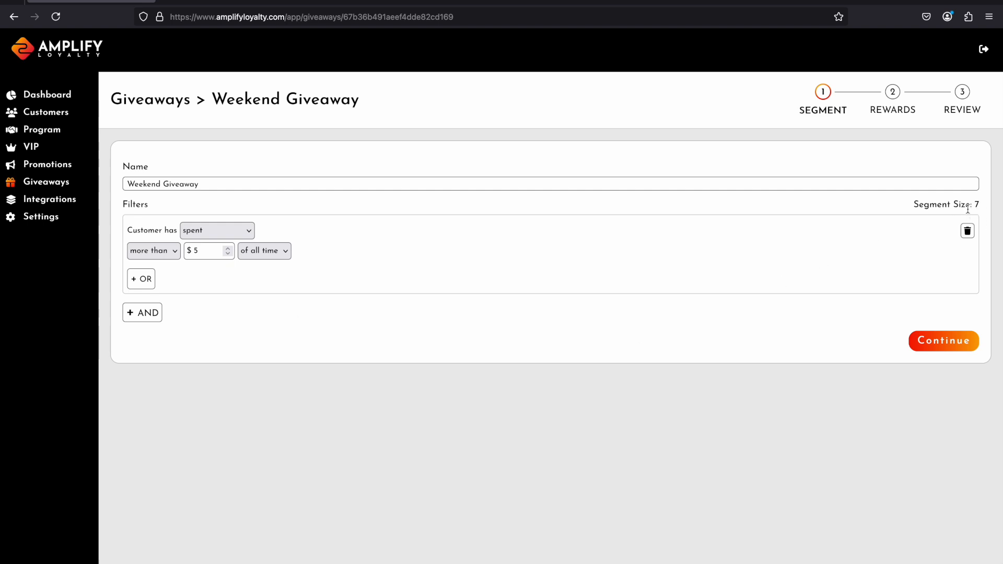
# Try adding an AND filter for customers who have created an account, and delete that filter again.
pyautogui.click(150, 313)
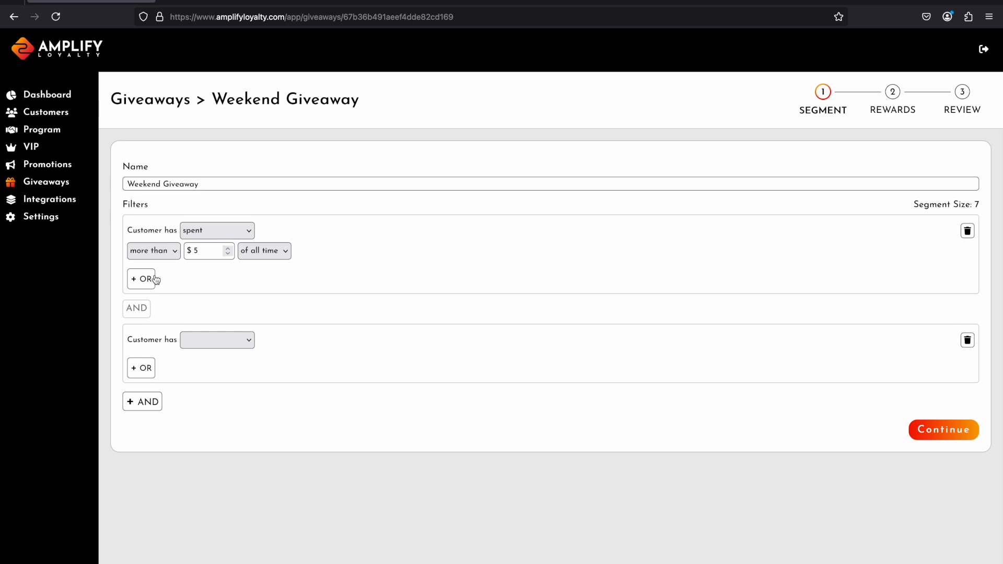
pyautogui.click(215, 336)
pyautogui.click(233, 376)
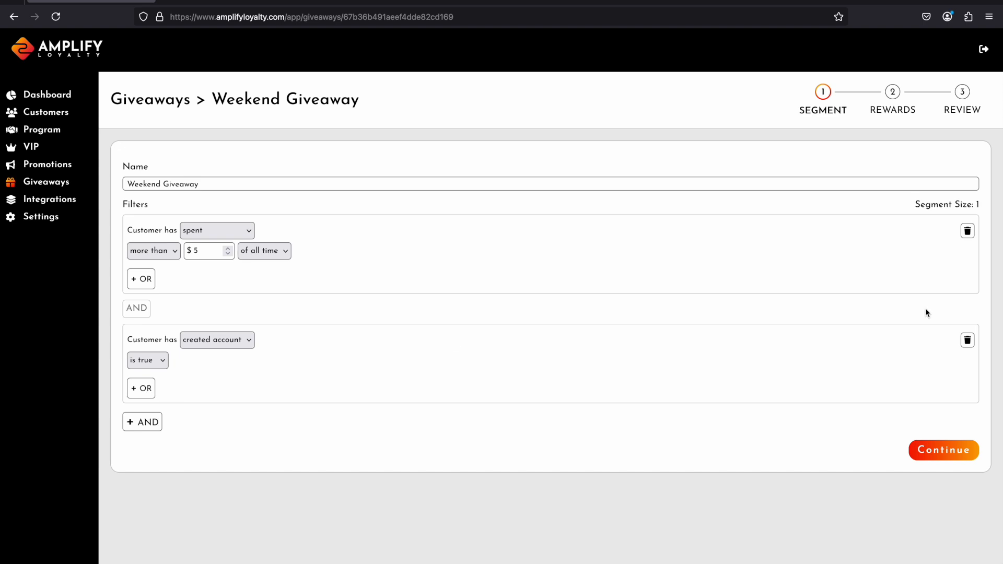
pyautogui.click(967, 340)
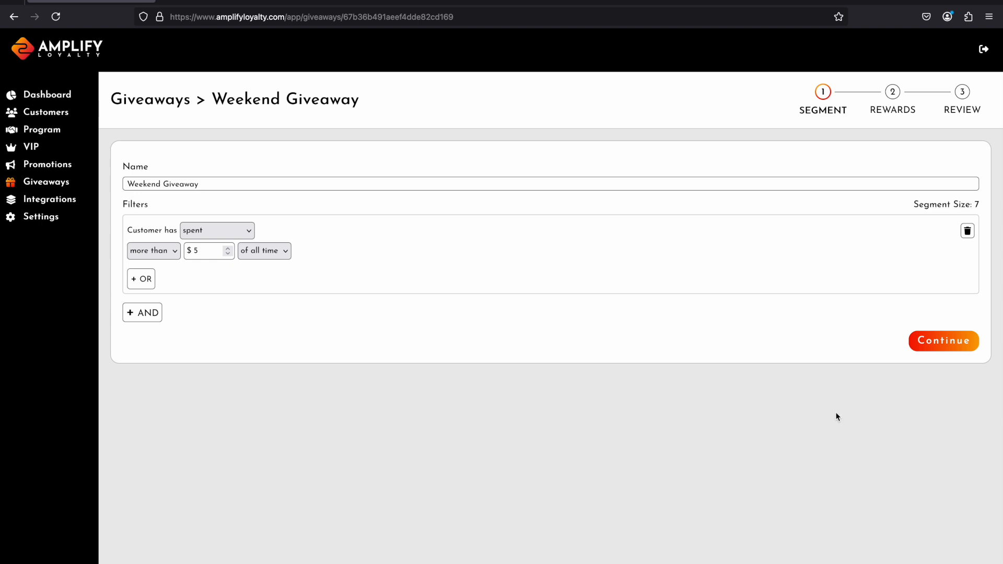
# Continue to the giveaway's rewards stage and add a points reward giving 150 points to 2 recipients.
pyautogui.click(944, 342)
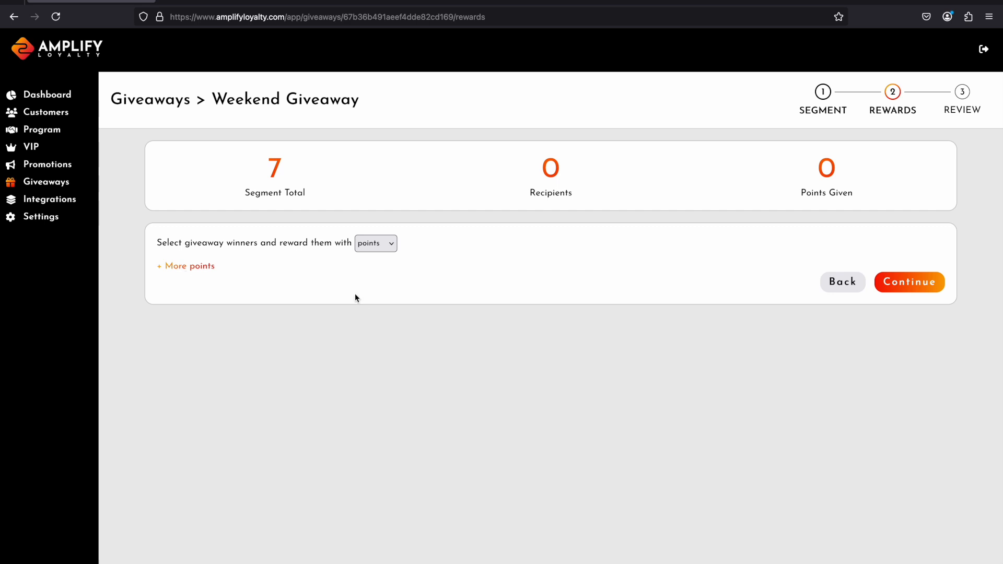
pyautogui.click(373, 243)
pyautogui.click(312, 249)
pyautogui.click(187, 263)
pyautogui.click(192, 268)
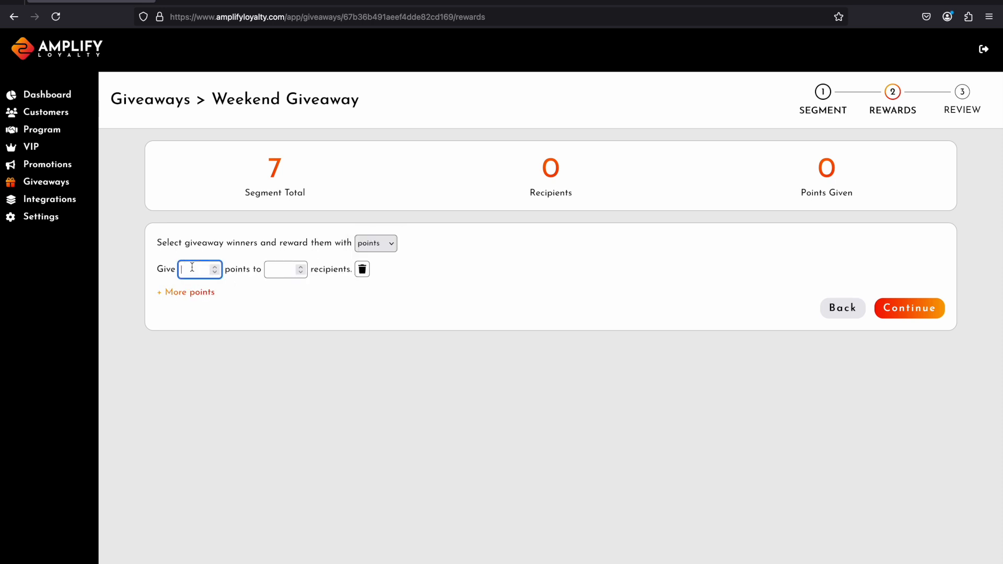
pyautogui.write('150')
pyautogui.press('Tab')
pyautogui.write('2')
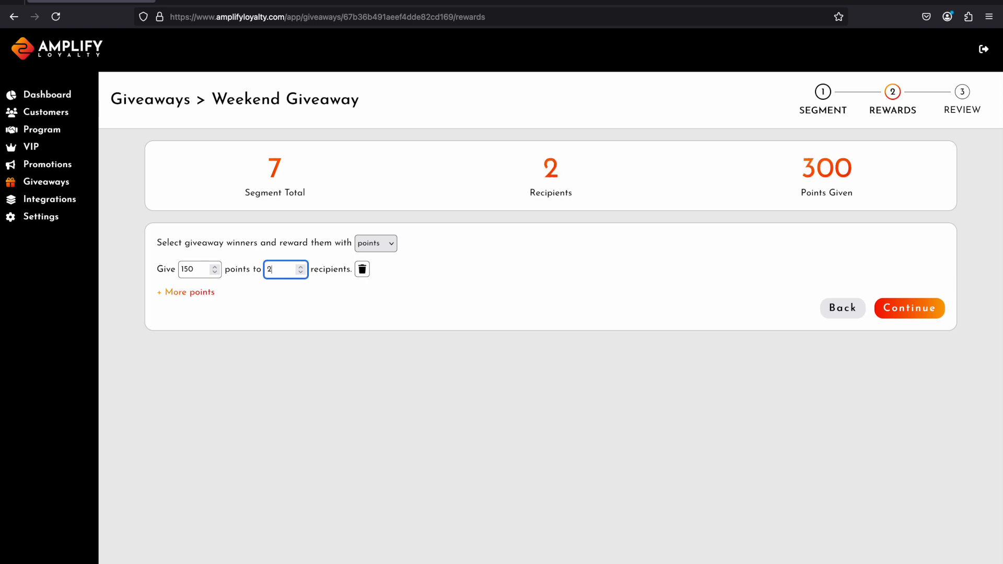
# Add a second points reward to the giveaway, giving 250 points to 2 recipients.
pyautogui.click(199, 292)
pyautogui.click(183, 291)
pyautogui.write('250')
pyautogui.press('Tab')
pyautogui.write('2')
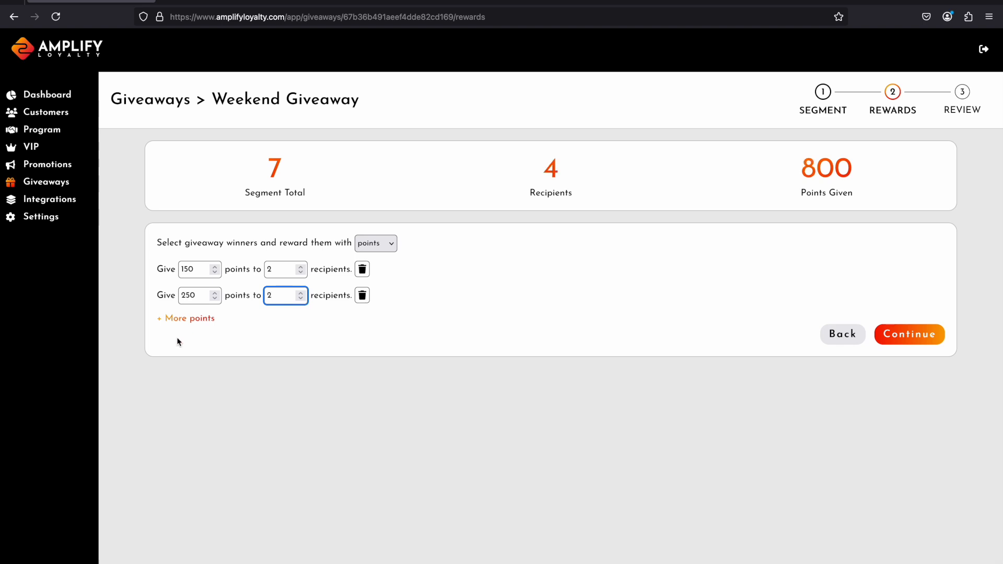
# Add a third points reward to the giveaway, giving 1000 points to 1 recipient.
pyautogui.click(176, 318)
pyautogui.click(187, 320)
pyautogui.write('100')
pyautogui.press('Tab')
pyautogui.click(187, 320)
pyautogui.write('0')
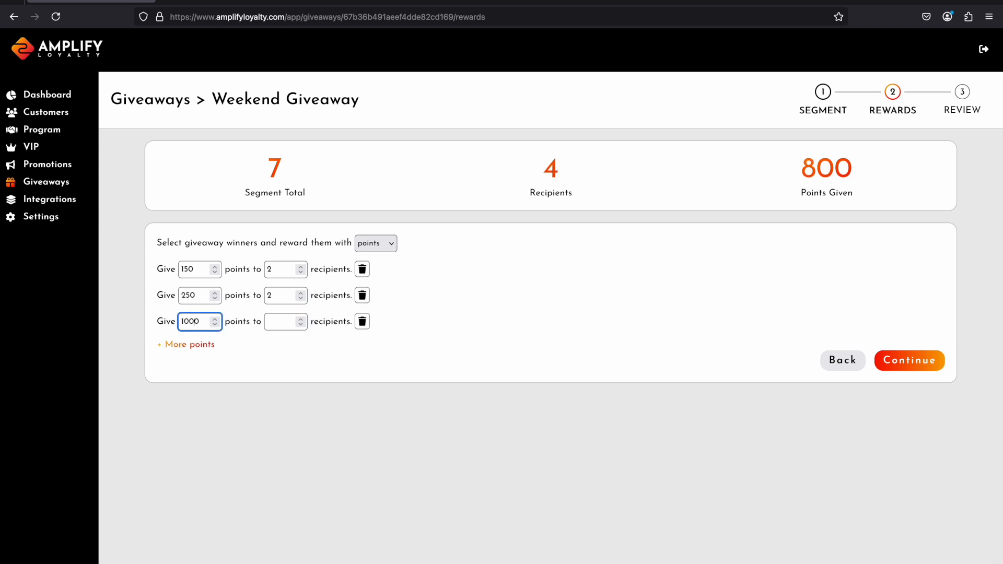
pyautogui.press('Tab')
pyautogui.write('1')
pyautogui.click(592, 521)
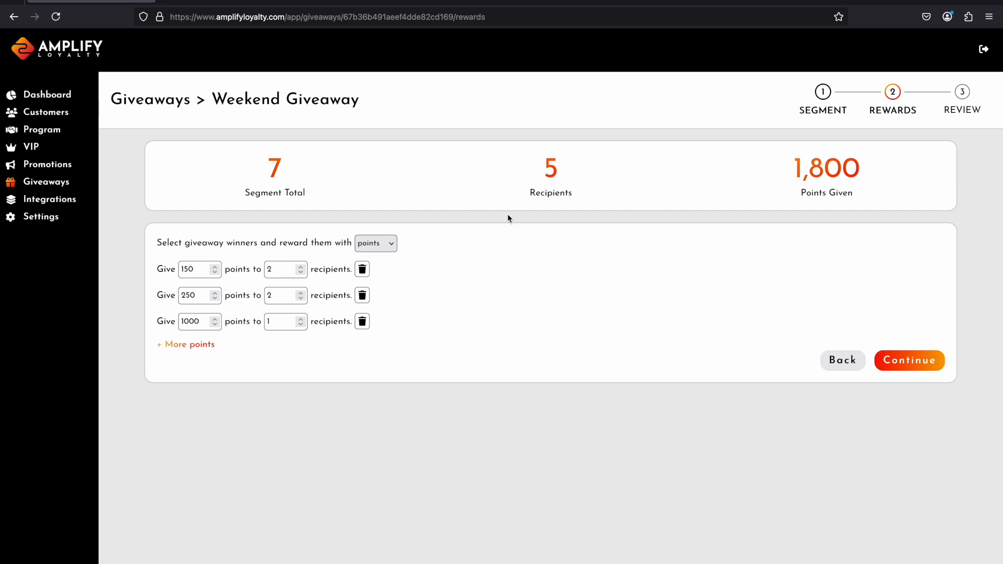
# Switch the giveaway's reward type from points to coupon, discarding the existing rewards.
pyautogui.click(387, 246)
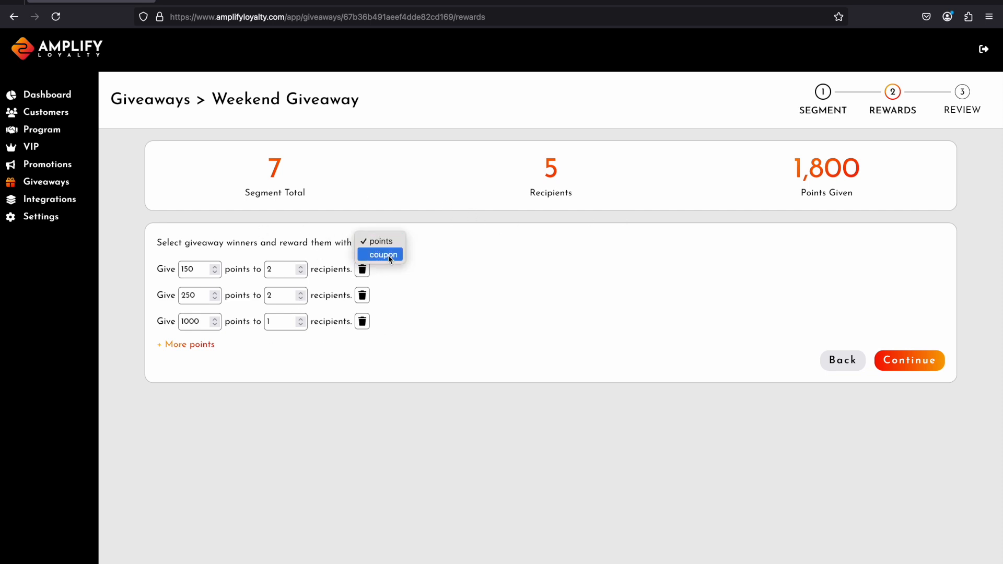
pyautogui.click(385, 256)
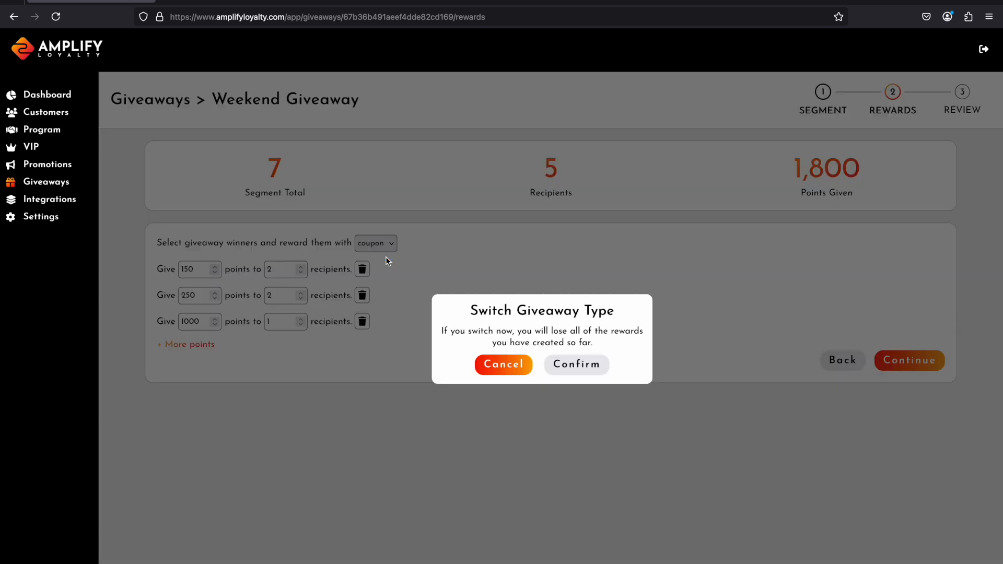
pyautogui.click(605, 365)
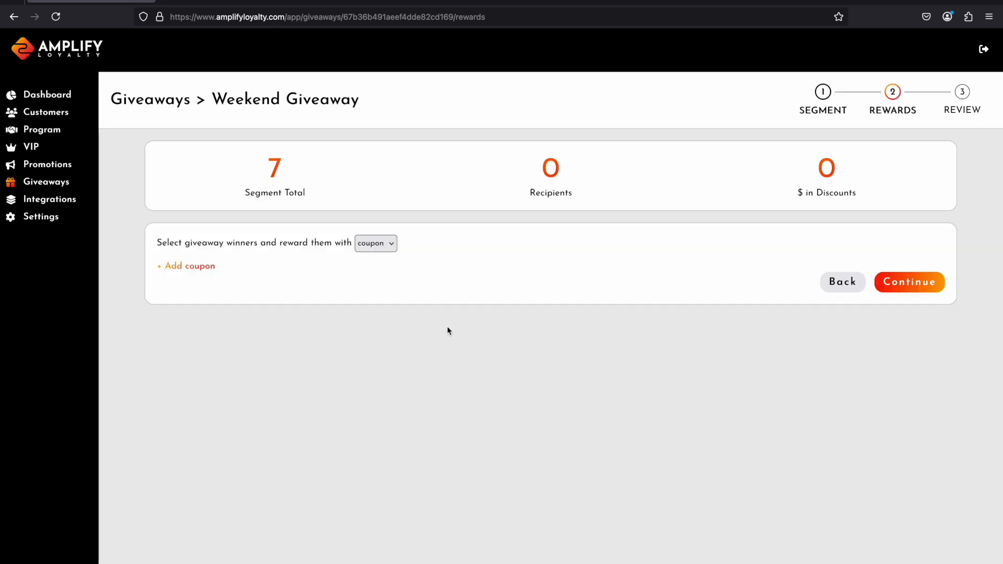
# Add a percent-off coupon reward named "10% off" with a value of 10 and give it to 2 recipients.
pyautogui.click(196, 267)
pyautogui.click(564, 236)
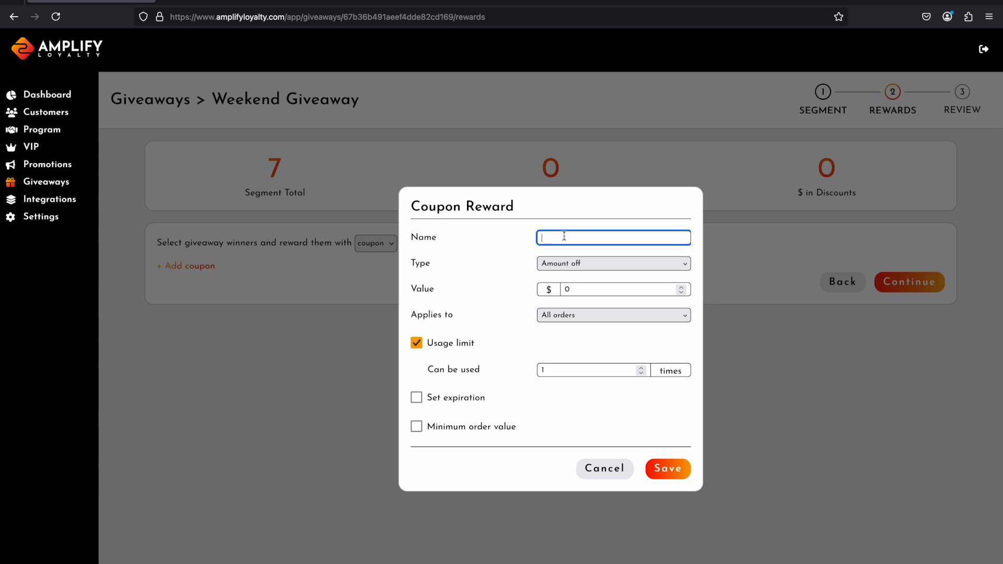
pyautogui.write('1')
pyautogui.press('BackSpace')
pyautogui.write('10% off')
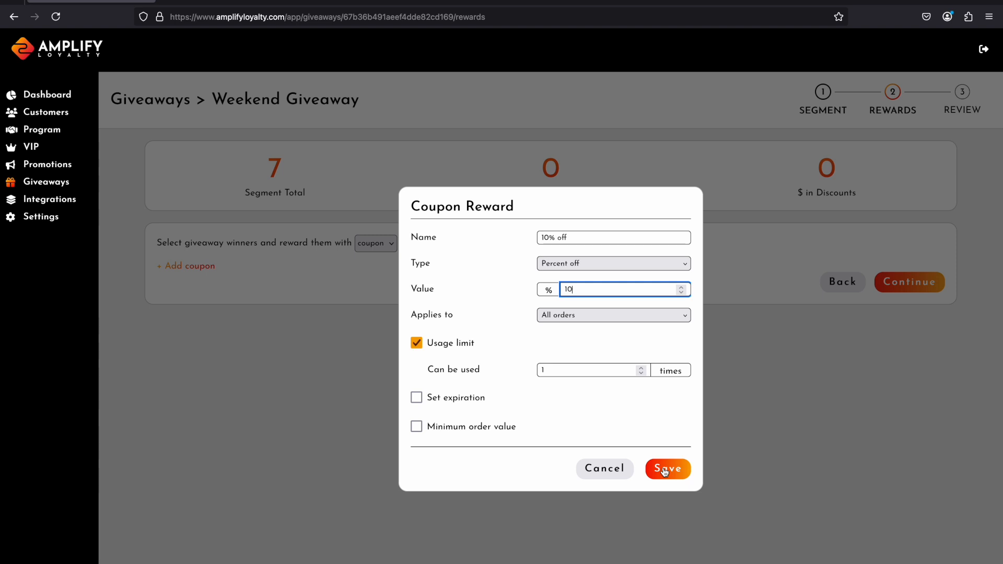
pyautogui.click(664, 470)
pyautogui.click(275, 269)
pyautogui.write('2')
# Add a second coupon reward named "15% off" and give it to 2 recipients.
pyautogui.click(199, 293)
pyautogui.click(553, 240)
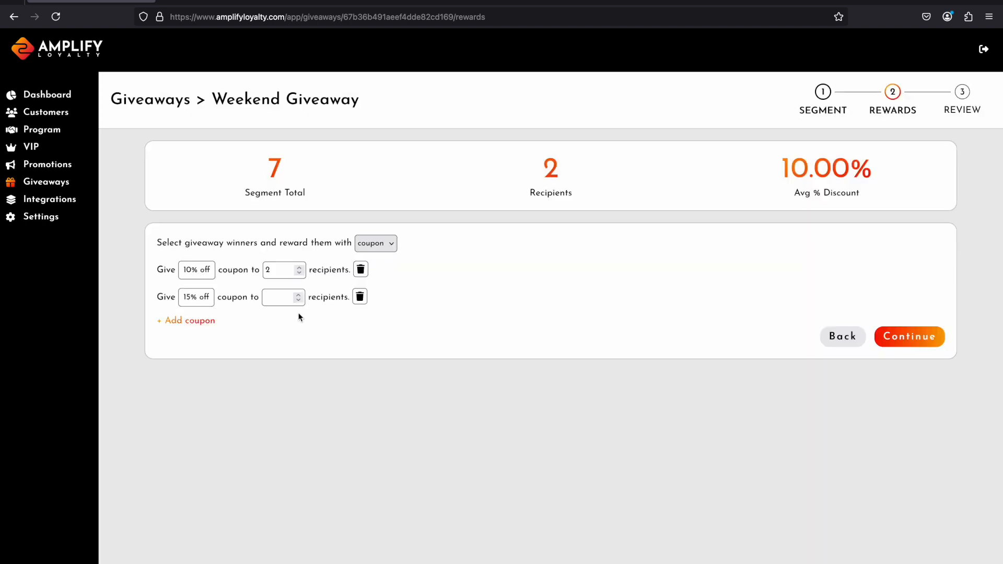
pyautogui.click(276, 302)
pyautogui.write('2')
# Add a third percent-off coupon reward named "25% off" with a value of 25 and give it to 1 recipient.
pyautogui.click(194, 321)
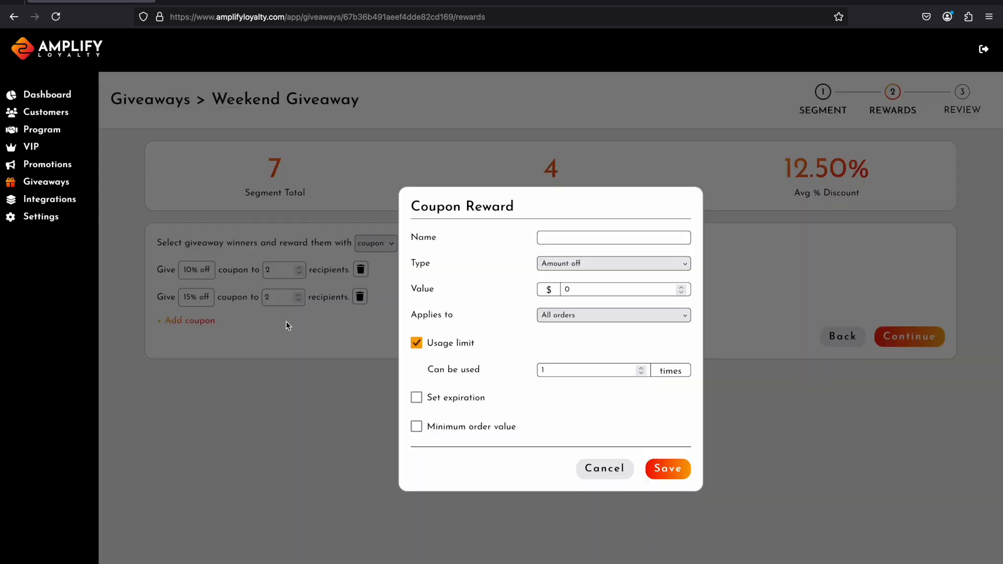
pyautogui.click(555, 239)
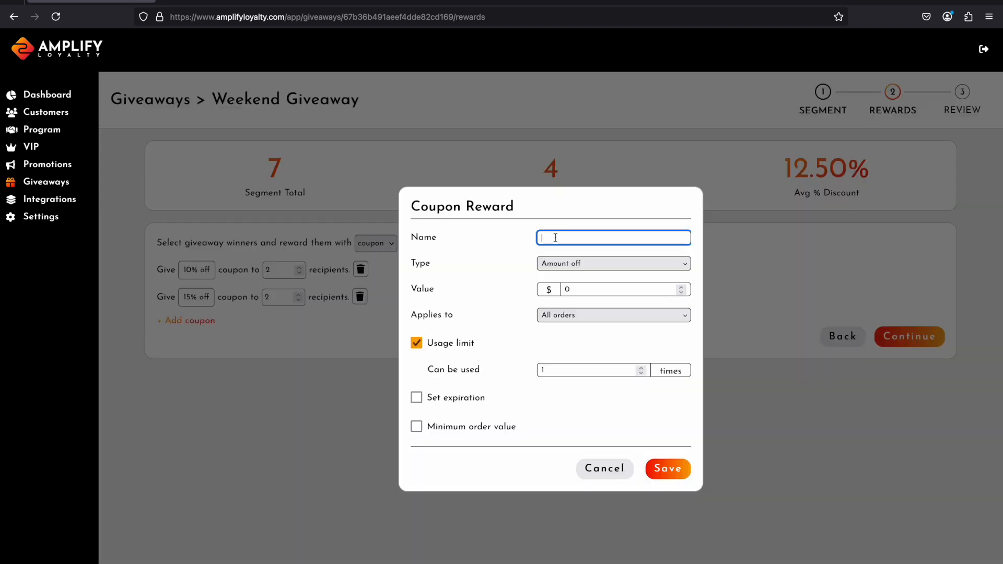
pyautogui.write('25% off')
pyautogui.click(567, 267)
pyautogui.click(568, 276)
pyautogui.click(579, 290)
pyautogui.write('2')
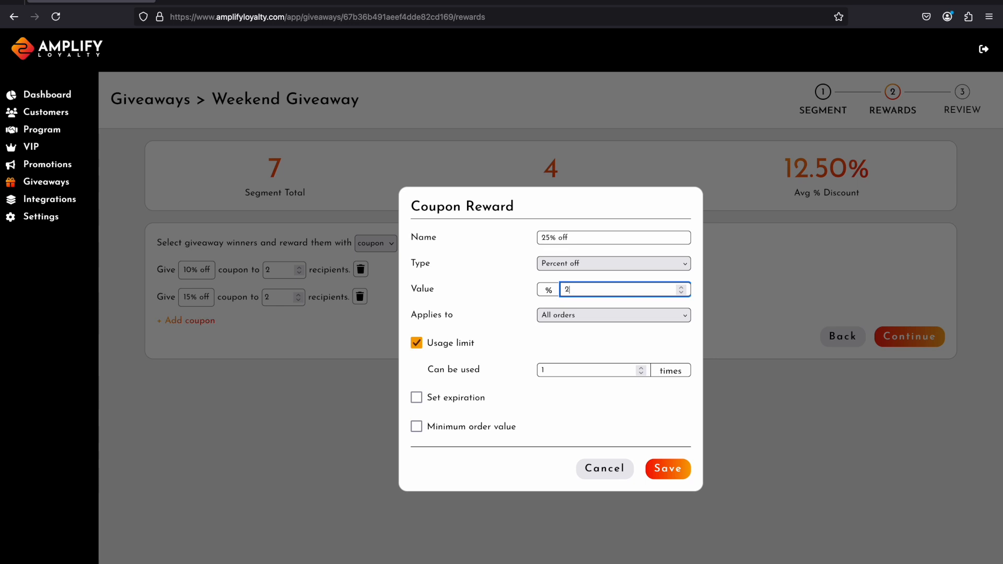
pyautogui.write('5')
pyautogui.click(662, 470)
pyautogui.click(284, 330)
pyautogui.write('1')
pyautogui.click(495, 430)
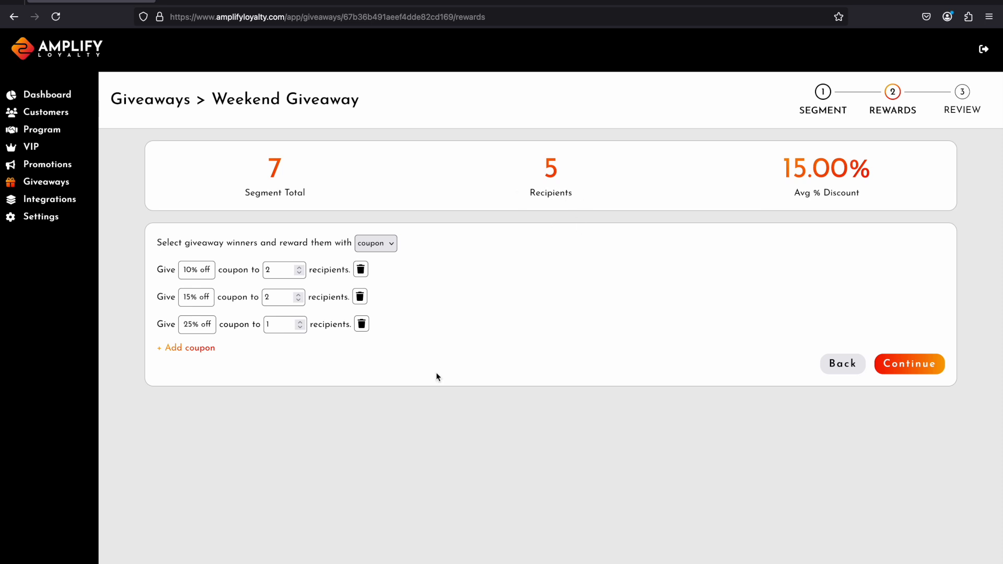
# Continue to the giveaway's review stage and schedule its launch for 2/25/2025.
pyautogui.click(913, 364)
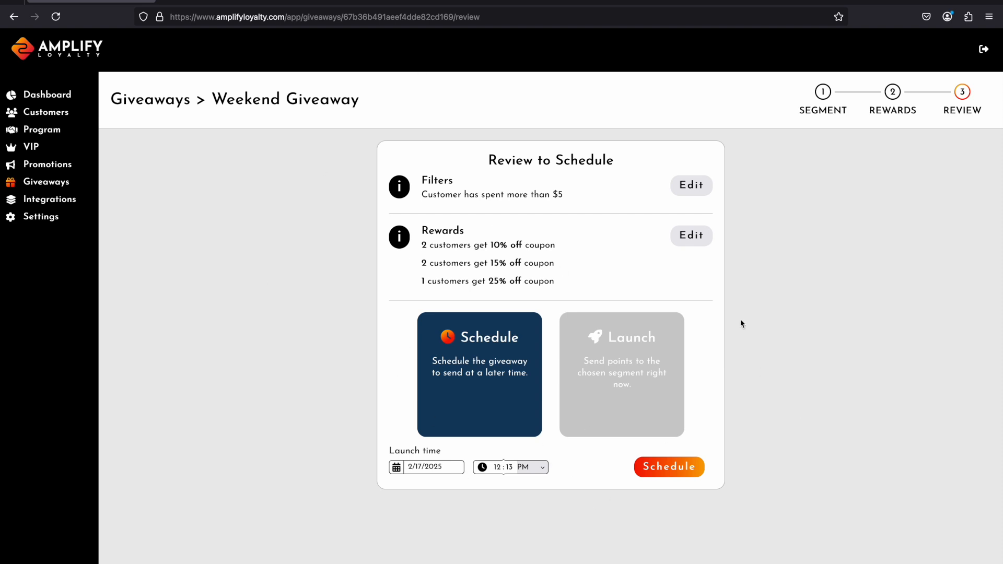
pyautogui.click(614, 347)
pyautogui.click(470, 377)
pyautogui.click(423, 466)
pyautogui.click(425, 431)
pyautogui.click(660, 468)
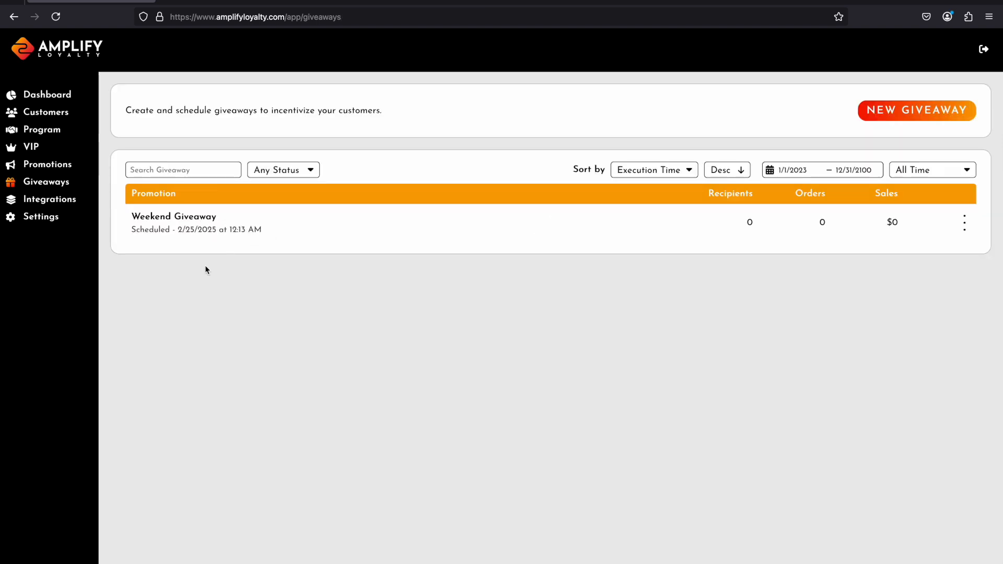
# Open the record of the customer with the most points and adjust the balance by 50 points with the reason "Test".
pyautogui.click(52, 114)
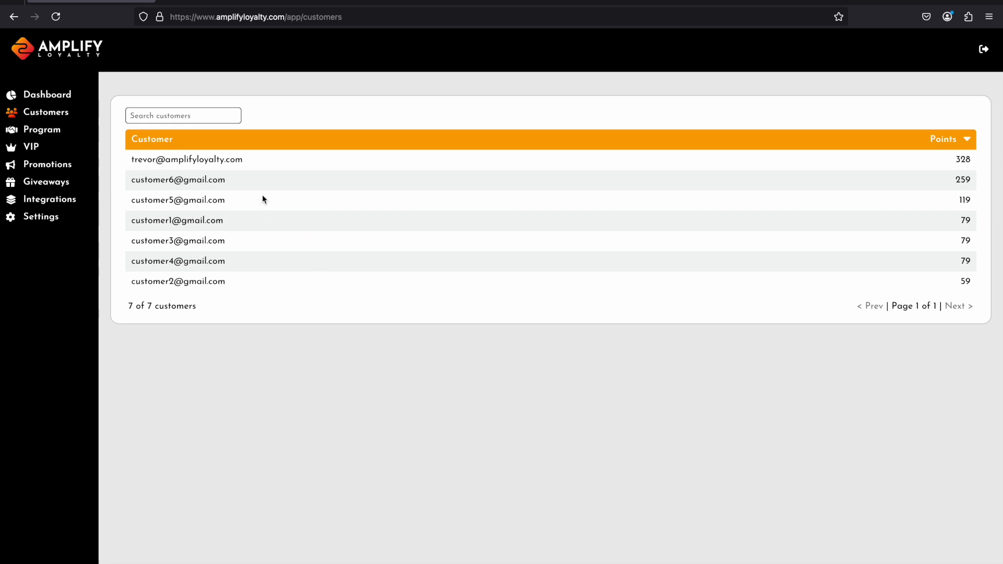
pyautogui.click(209, 160)
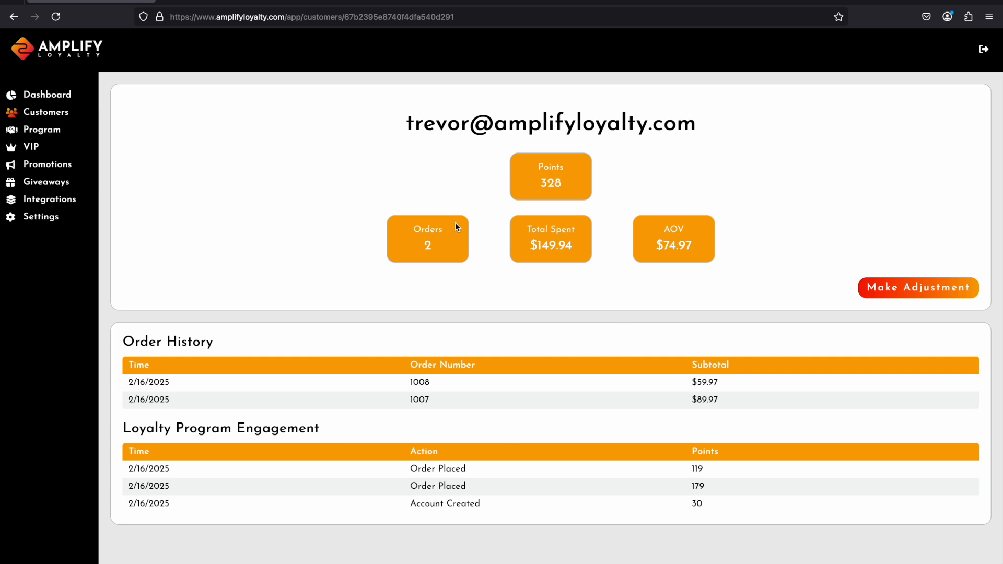
pyautogui.click(904, 288)
pyautogui.click(522, 317)
pyautogui.write('50')
pyautogui.click(536, 338)
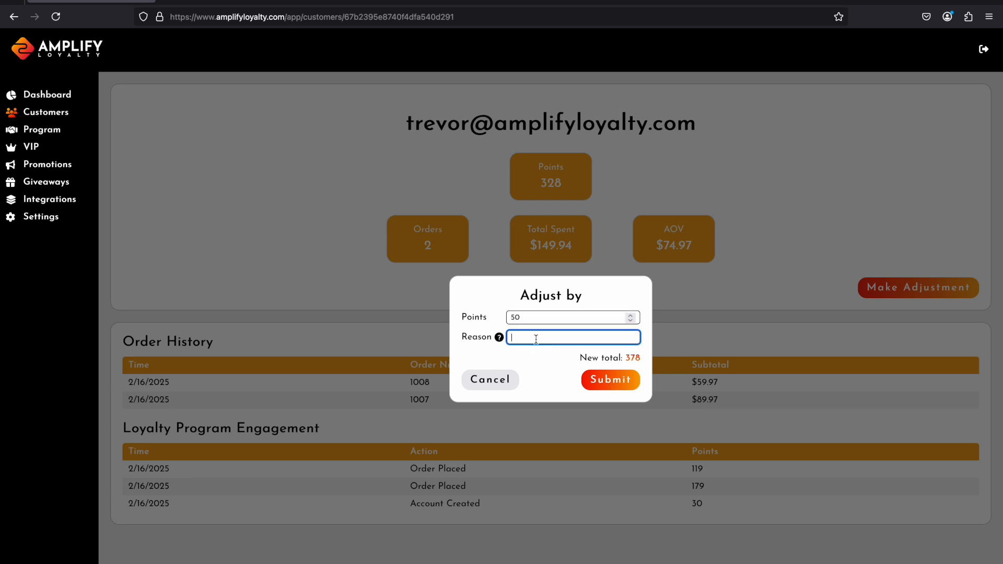
pyautogui.write('Test')
pyautogui.click(610, 380)
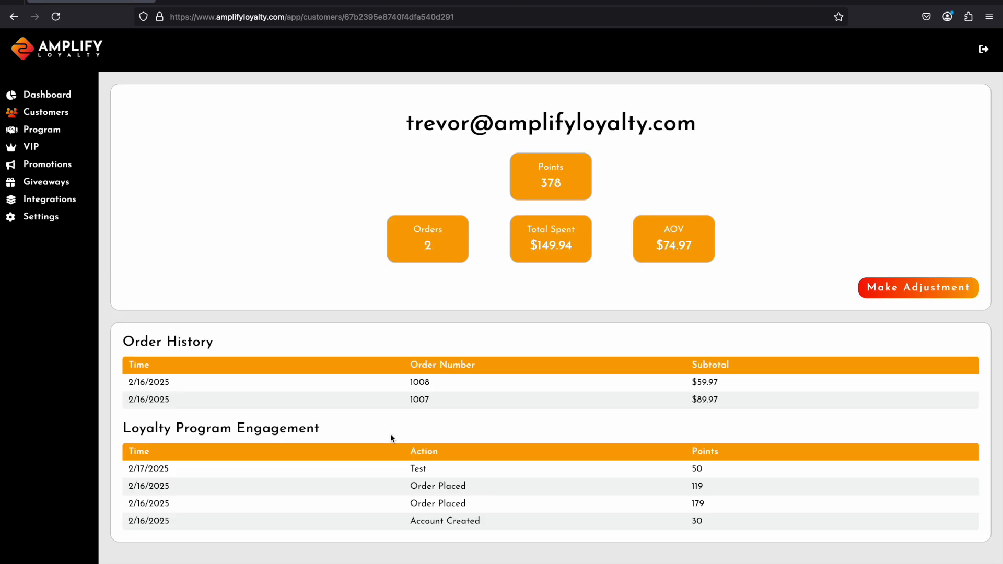
# Adjust the same customer's balance by -50 points with the reason "Test".
pyautogui.click(887, 293)
pyautogui.click(539, 315)
pyautogui.write('-50')
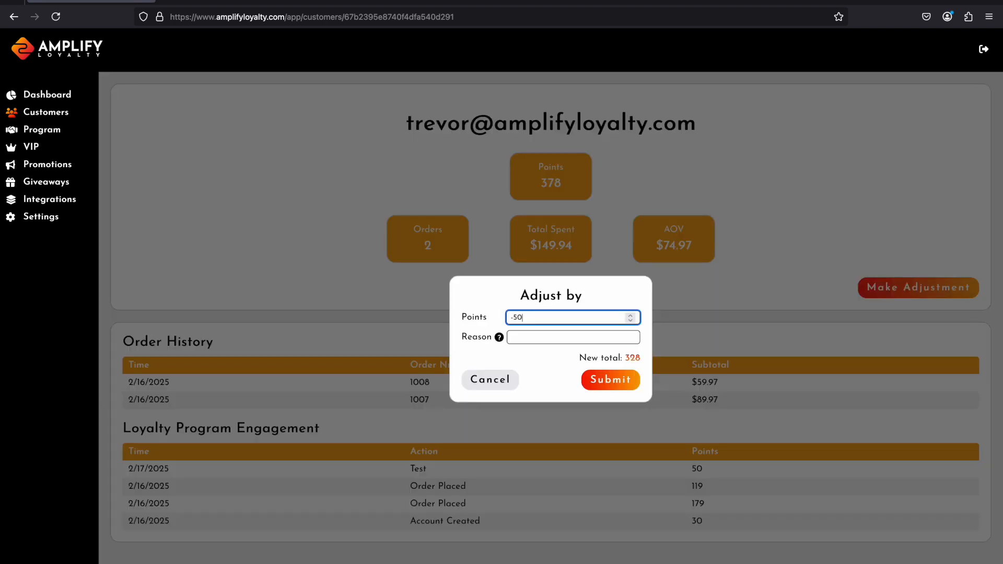
pyautogui.click(539, 341)
pyautogui.write('Test')
pyautogui.click(614, 382)
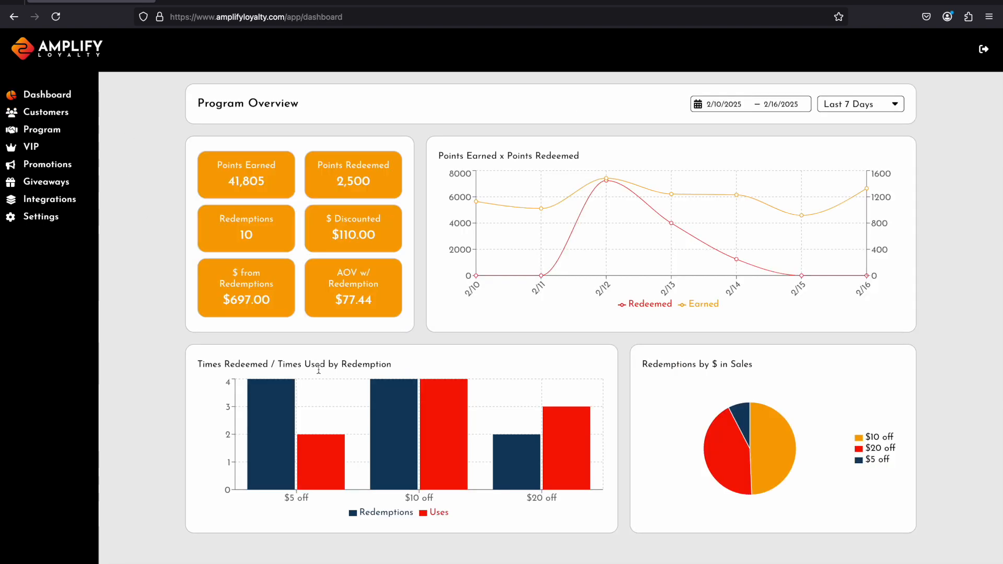
# Examine the dashboard's points and redemption charts, and pick February 1, 2025 as the overview's start date.
pyautogui.moveTo(585, 266)
pyautogui.moveTo(399, 449)
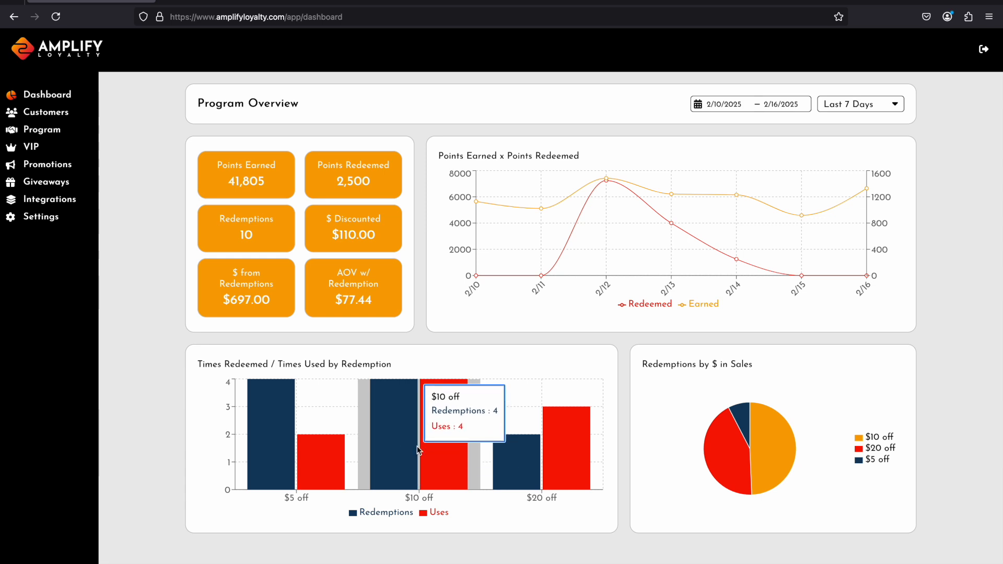
pyautogui.moveTo(522, 461)
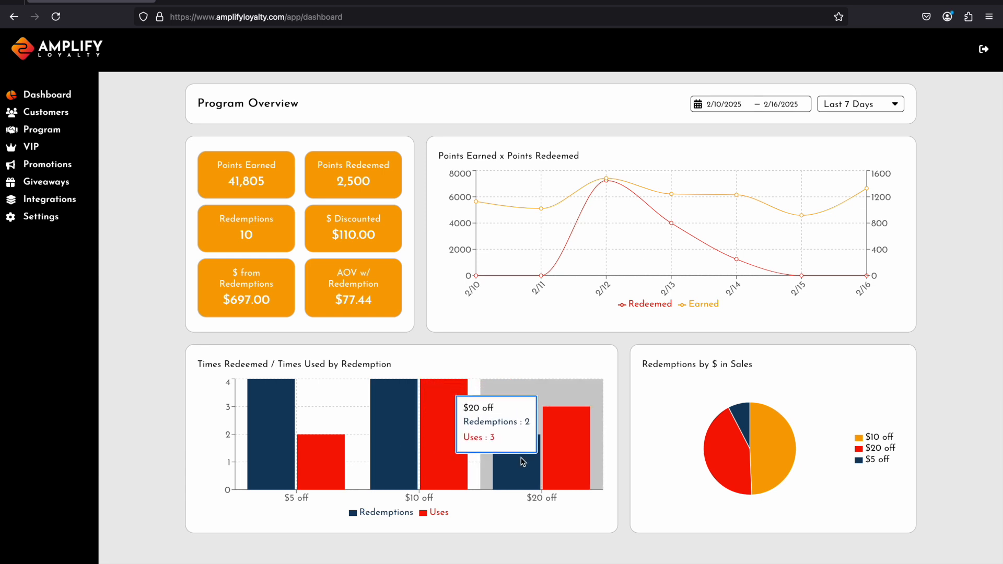
pyautogui.click(716, 105)
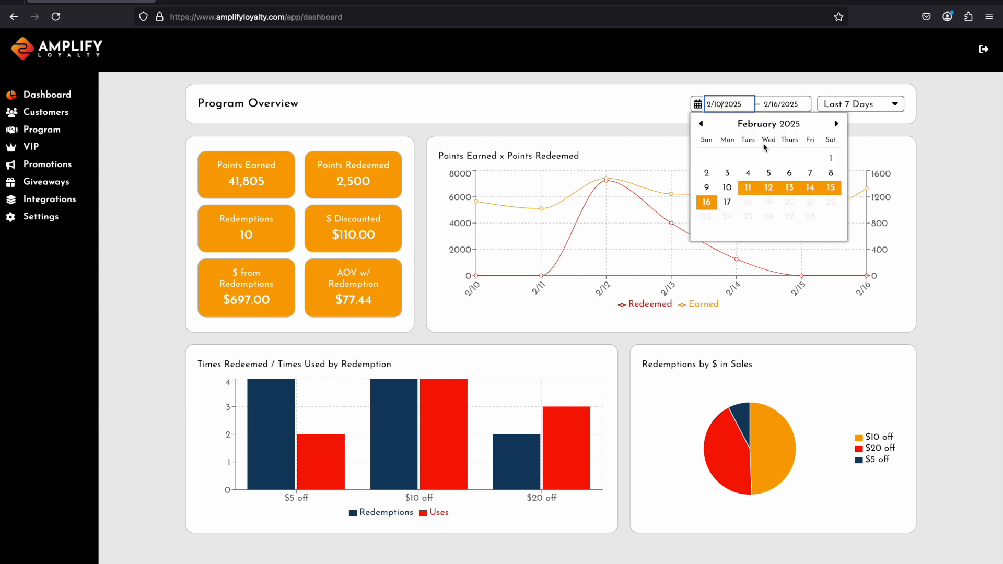
pyautogui.click(830, 158)
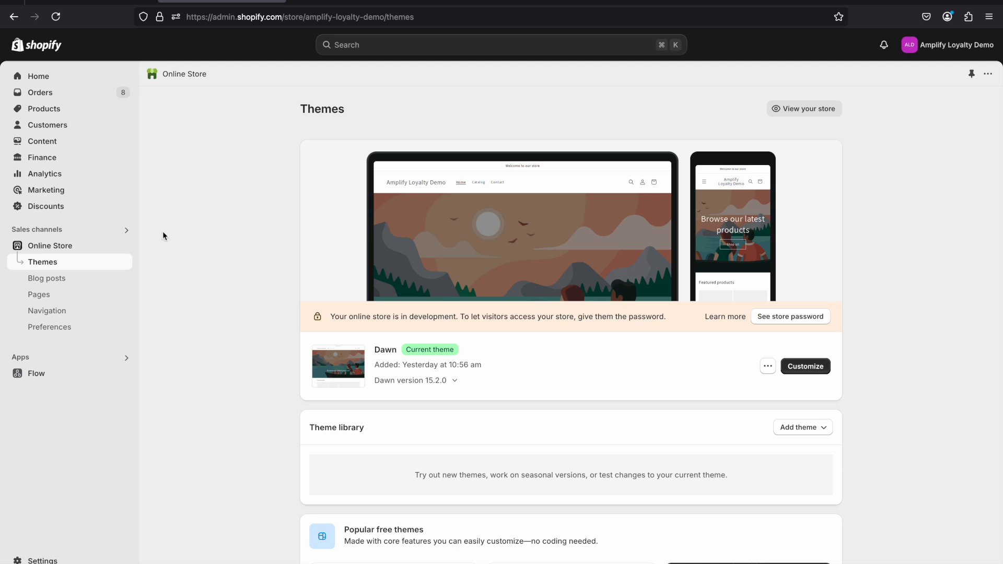
# Switch to the Shopify admin's themes and open the code of the current Dawn theme for editing.
pyautogui.click(567, 373)
pyautogui.click(768, 370)
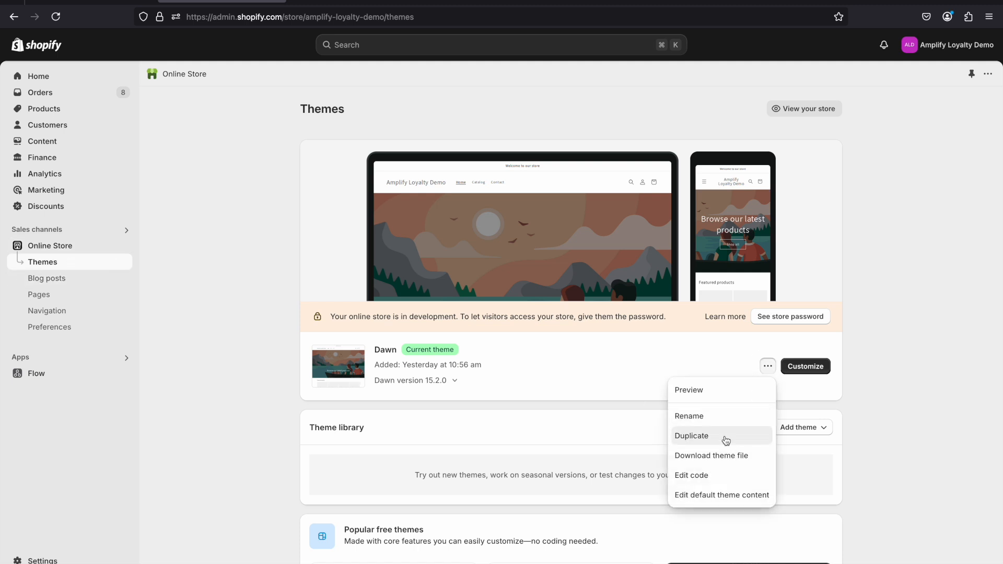
pyautogui.click(697, 476)
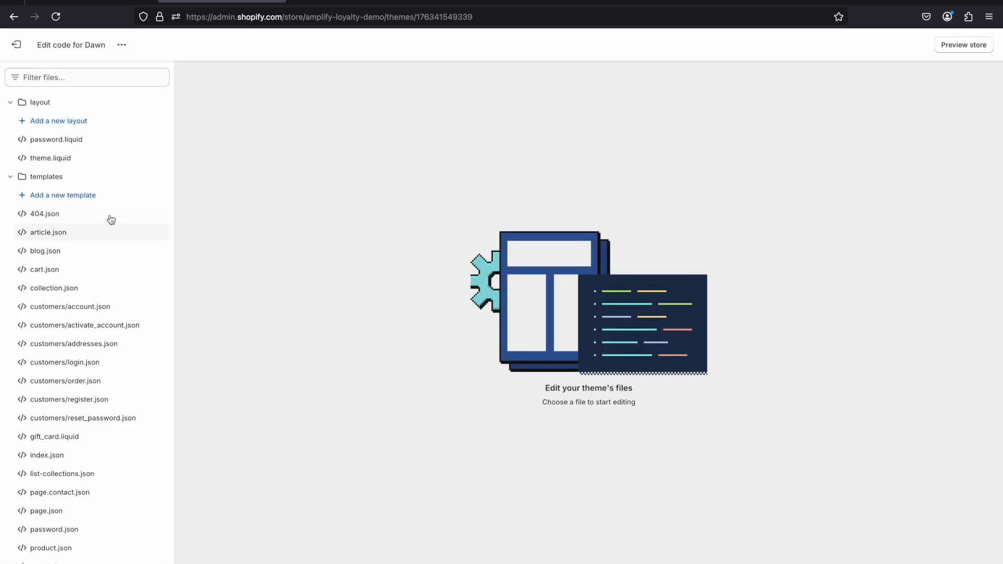
# Add a new JSON page template named "amplify-loyalty-program" to the theme.
pyautogui.click(74, 194)
pyautogui.click(406, 317)
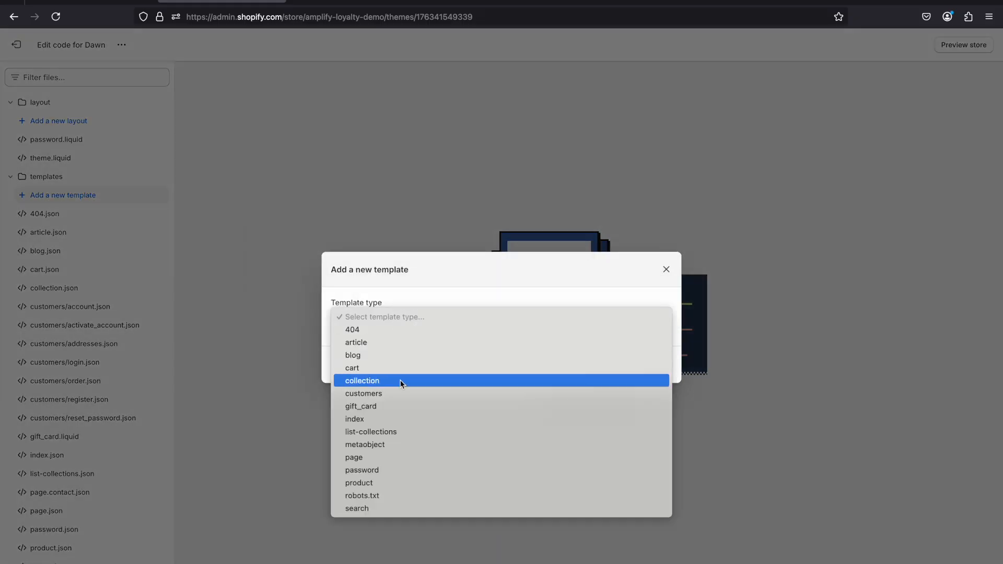
pyautogui.click(367, 457)
pyautogui.click(388, 364)
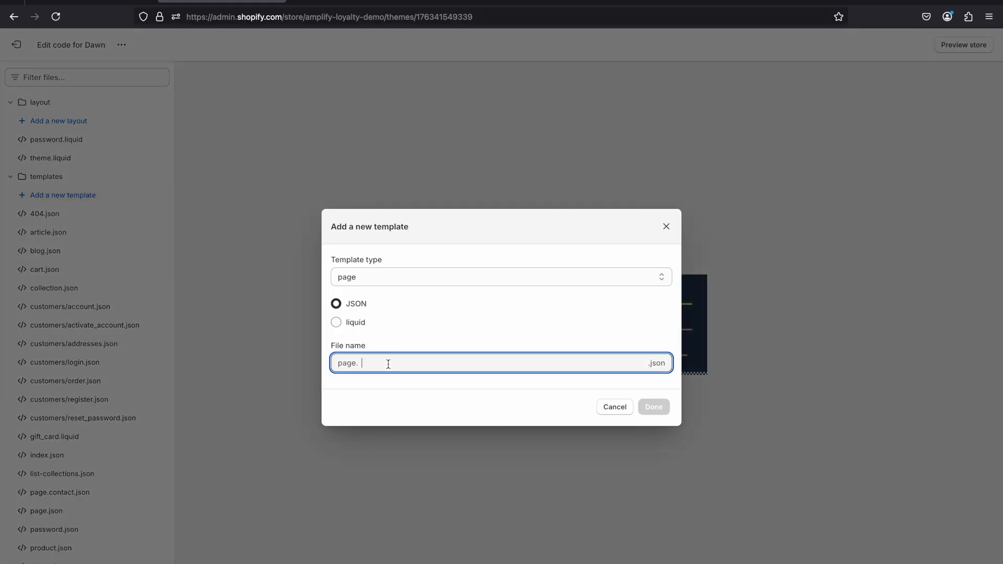
pyautogui.write('amplify-lo')
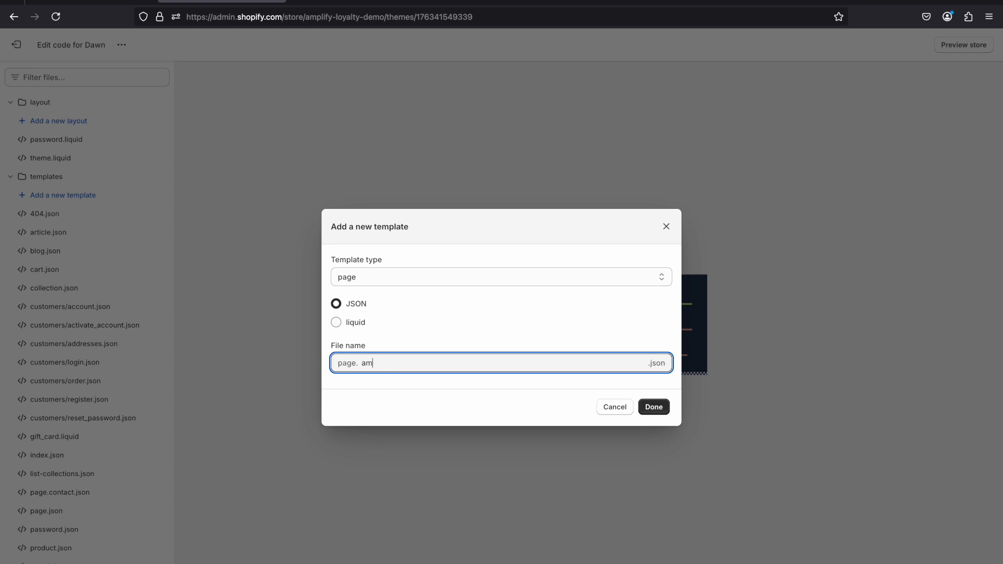
pyautogui.write('yalty-program')
pyautogui.click(657, 407)
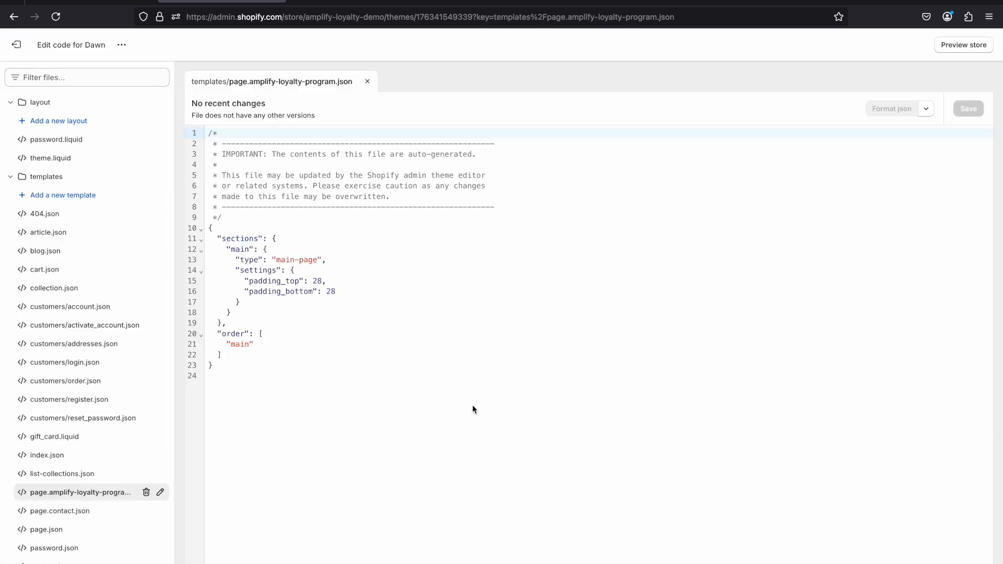
# Leave the theme code editor and start a new online store page titled "Rewards".
pyautogui.click(21, 47)
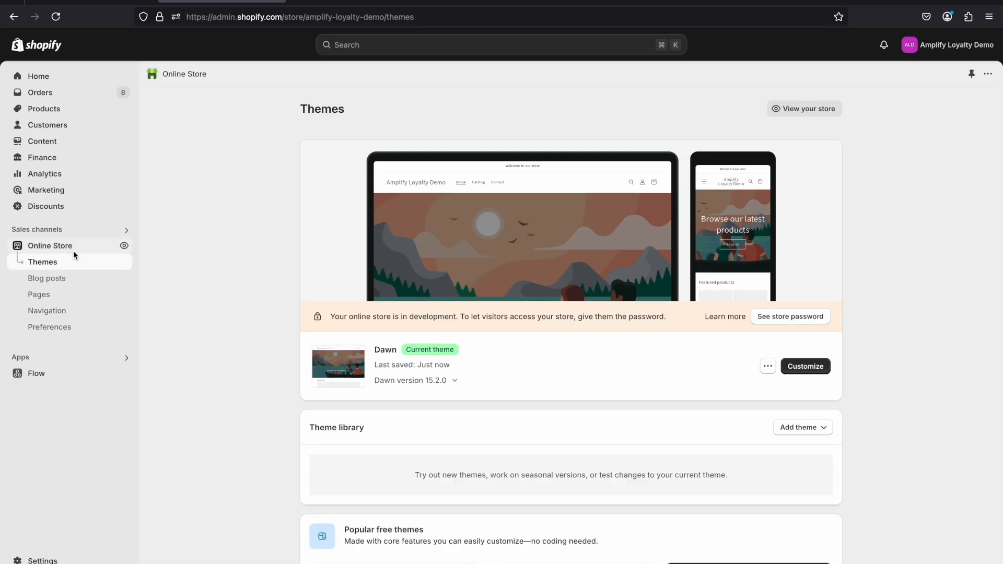
pyautogui.click(56, 295)
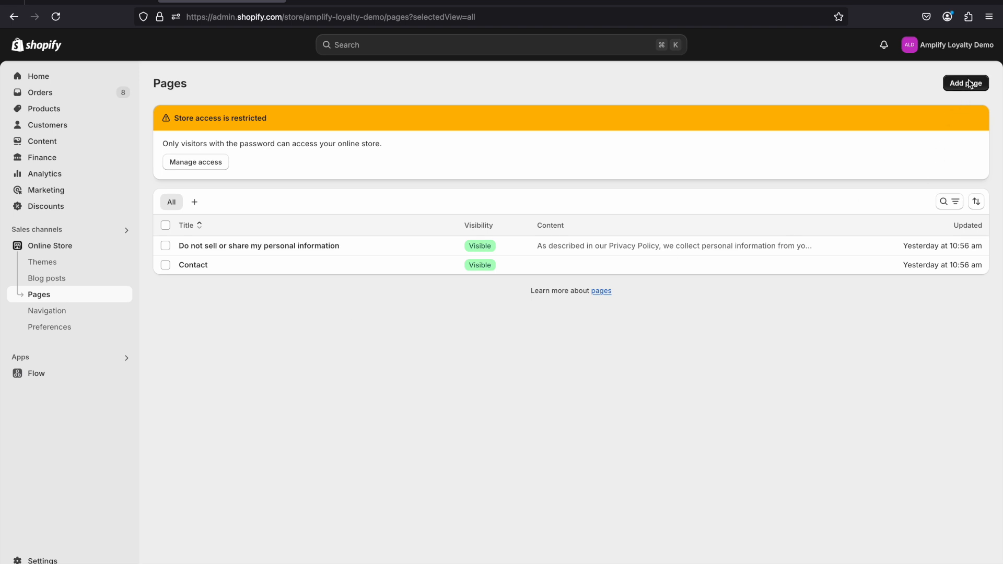
pyautogui.click(968, 85)
pyautogui.click(367, 139)
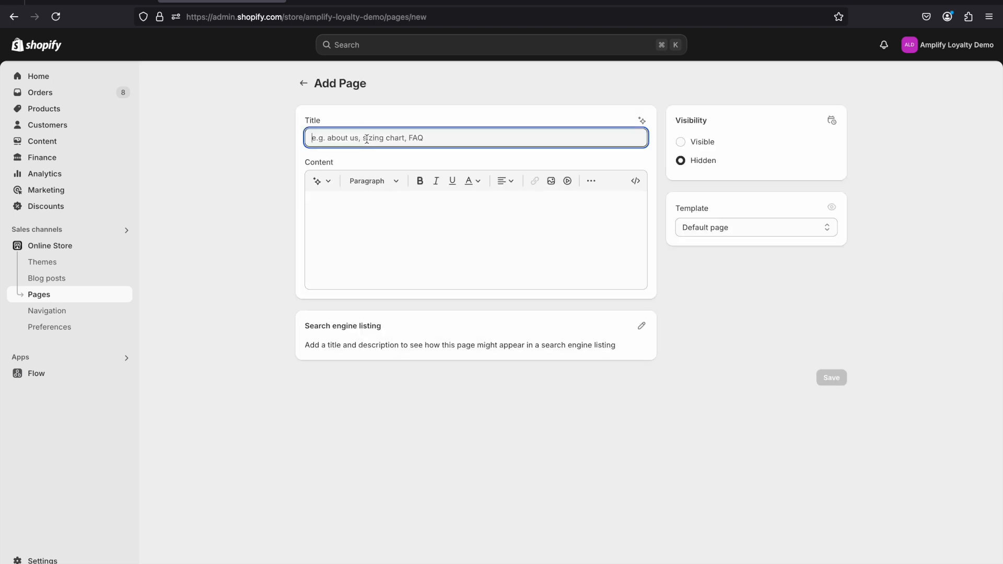
pyautogui.write('Review')
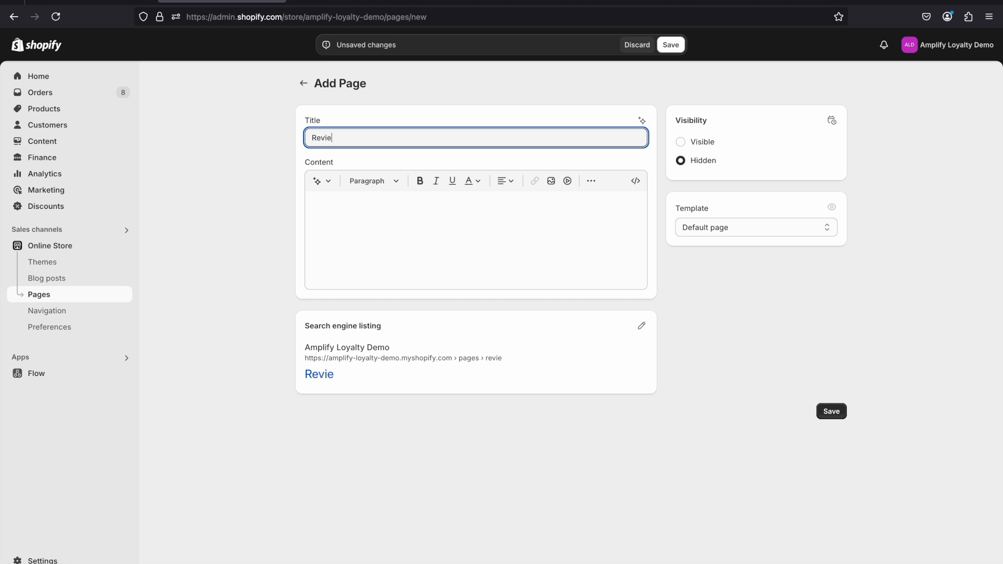
pyautogui.press('BackSpace')
pyautogui.press('BackSpace')
pyautogui.press('BackSpace')
pyautogui.press('BackSpace')
pyautogui.press('BackSpace')
pyautogui.press('BackSpace')
pyautogui.write('Loa')
pyautogui.press('BackSpace')
pyautogui.press('BackSpace')
pyautogui.write('Rewards')
# Assign the amplify-loyalty-program template to the Rewards page and save the page.
pyautogui.click(700, 225)
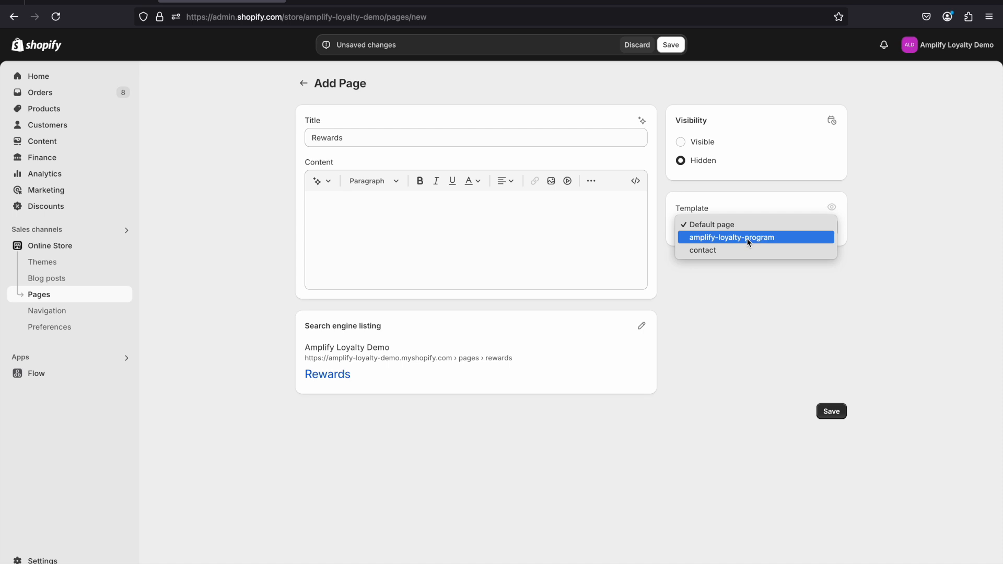
pyautogui.click(748, 240)
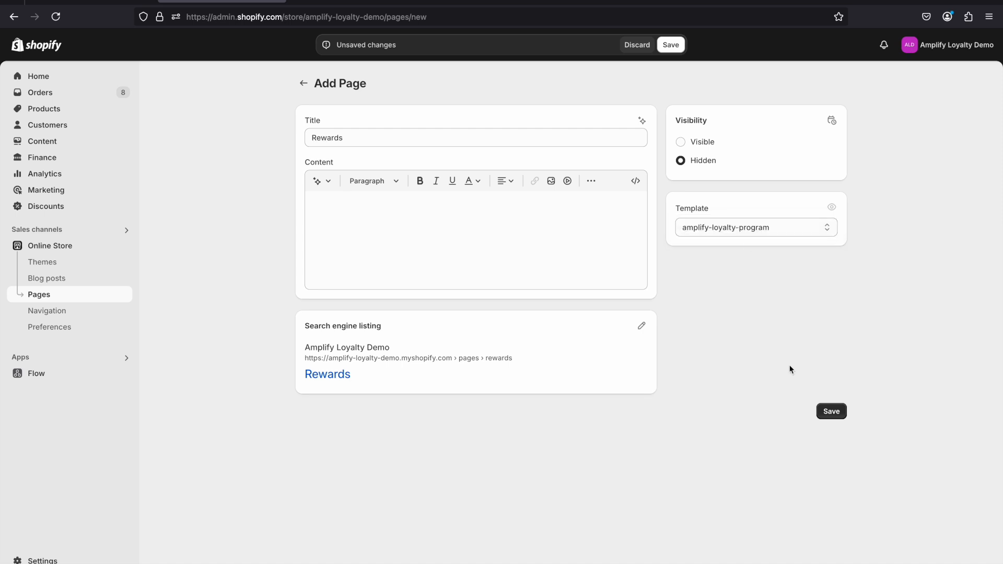
pyautogui.click(831, 411)
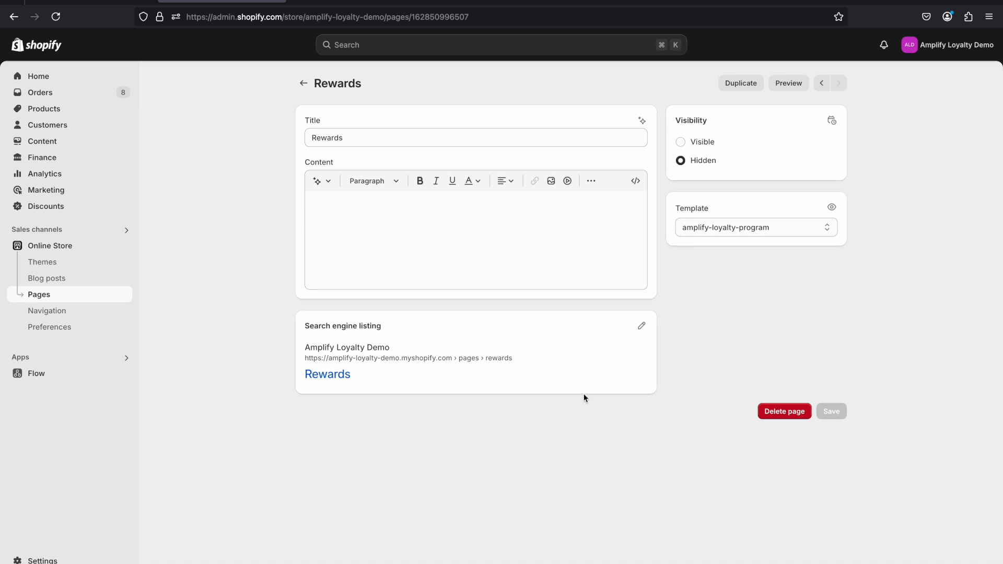
# Return to the store's themes and duplicate the current Dawn theme.
pyautogui.click(62, 261)
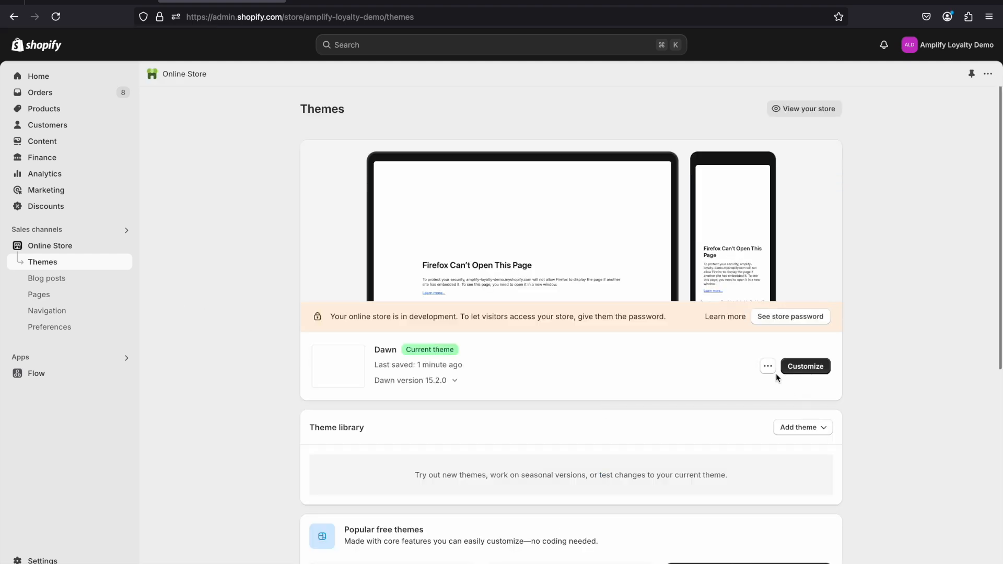
pyautogui.click(767, 367)
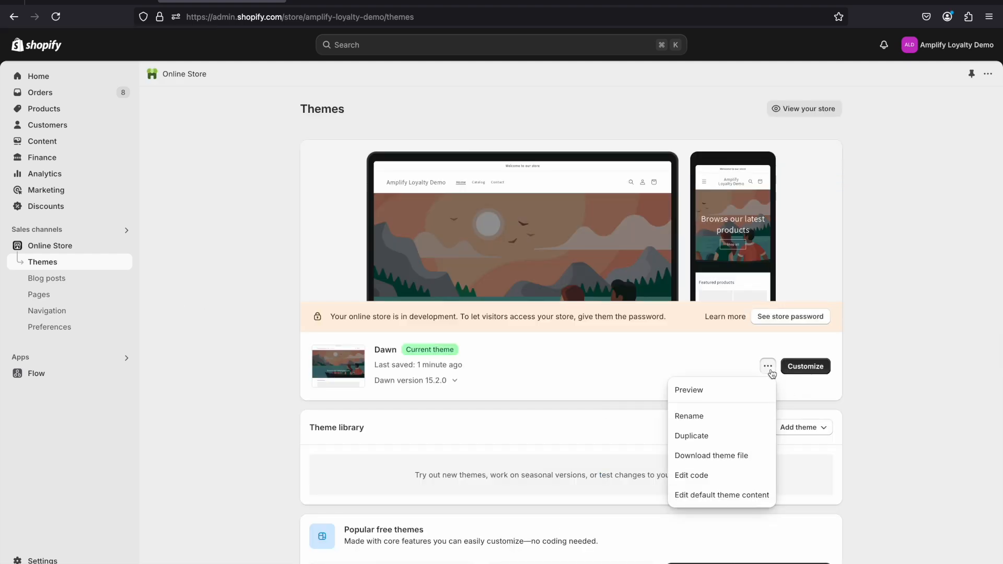
pyautogui.click(707, 442)
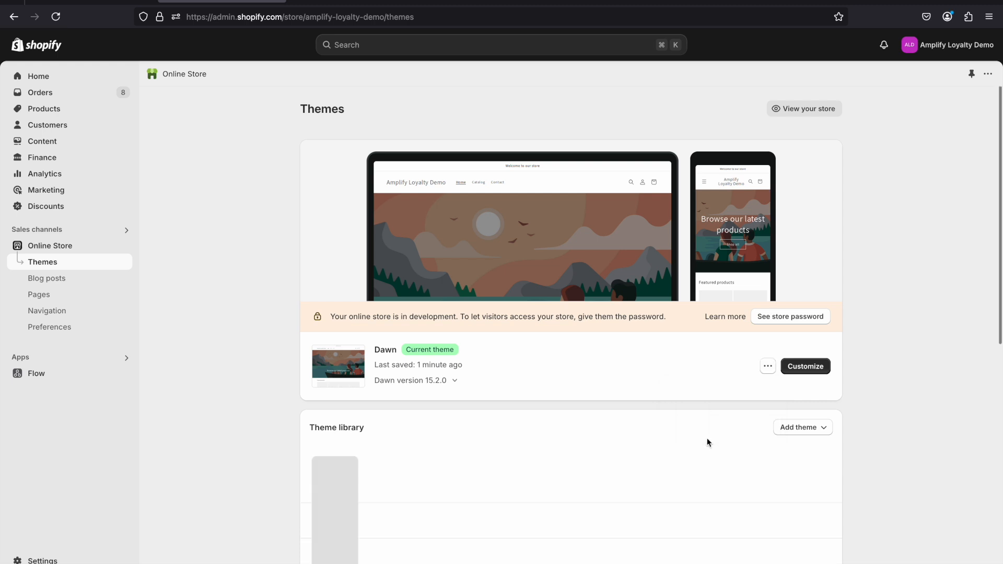
# Rename the copied Dawn theme in the theme library to "Amplify Loyalty".
pyautogui.scroll(-2, 517, 403)
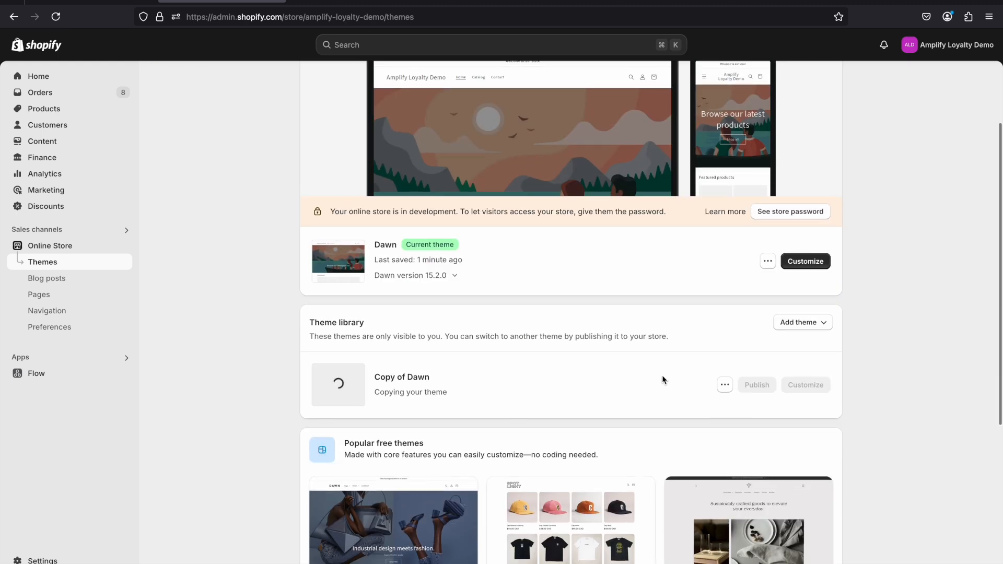
pyautogui.click(723, 384)
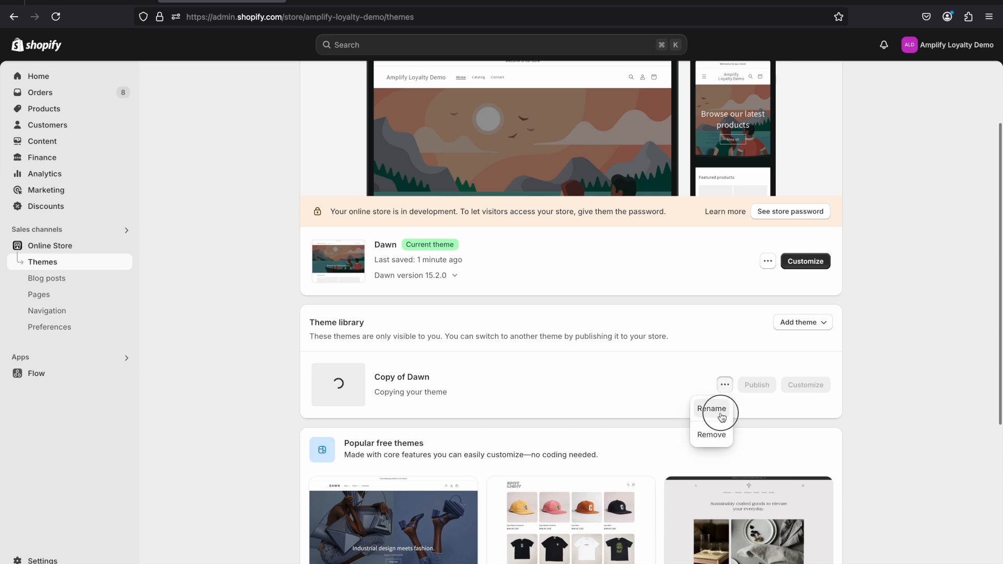
pyautogui.click(720, 412)
pyautogui.click(407, 320)
pyautogui.hotkey('shift', 'alt', 'Left')
pyautogui.hotkey('shift', 'alt', 'Left')
pyautogui.hotkey('shift', 'alt', 'Left')
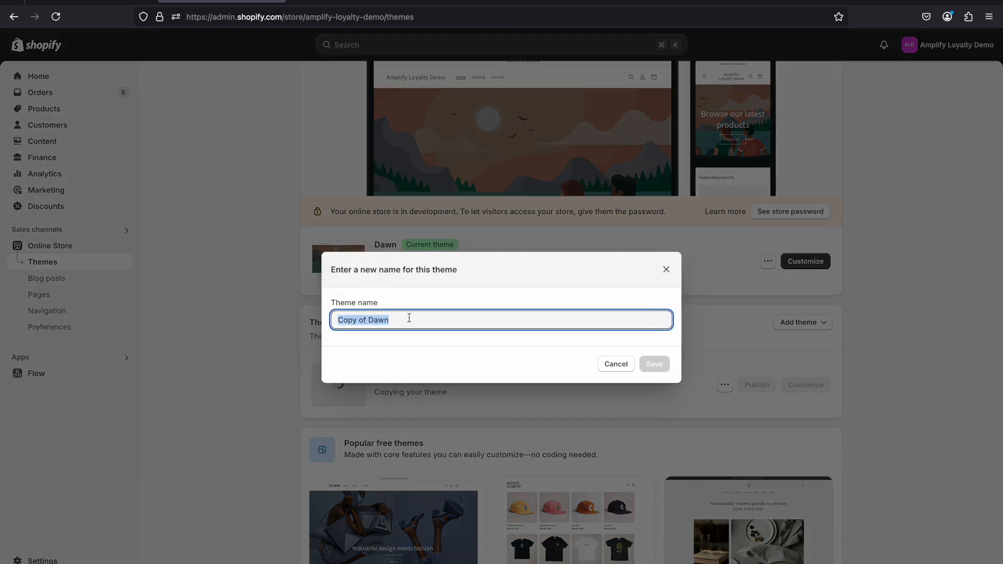
pyautogui.write('Amplify Loyalty')
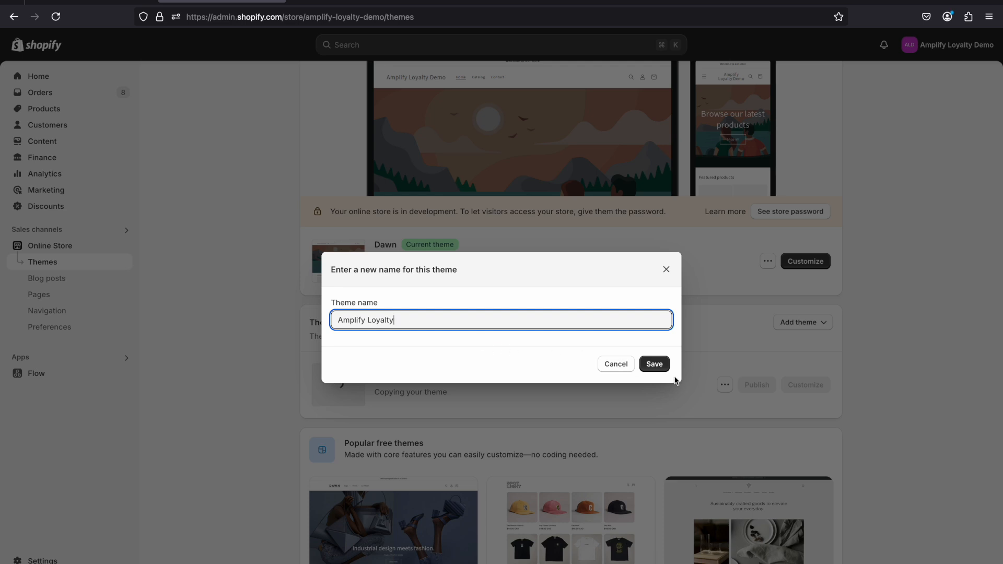
pyautogui.click(654, 364)
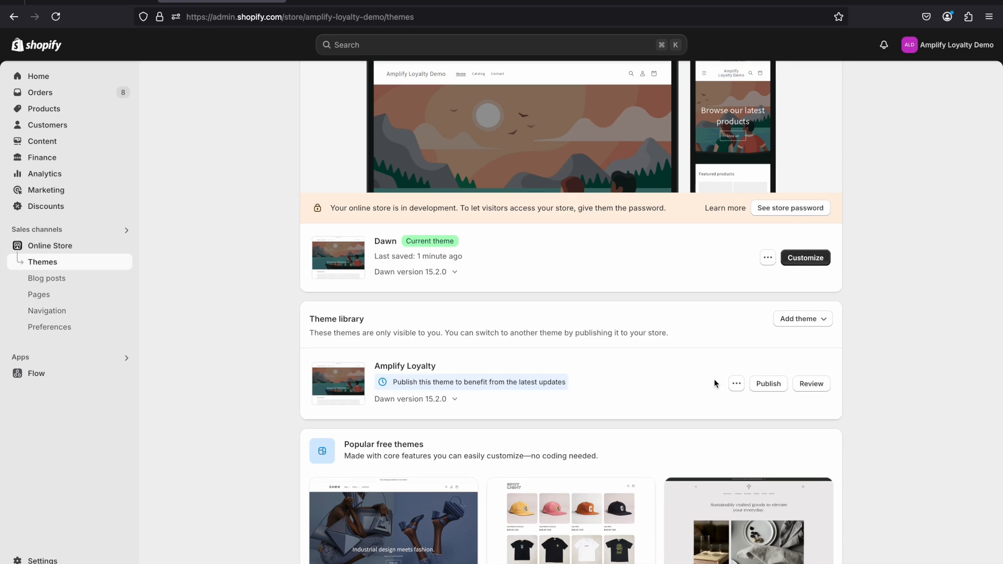
# Open the Amplify Loyalty draft theme's amplify-loyalty-program page template in the theme editor and hide its Page section.
pyautogui.click(811, 384)
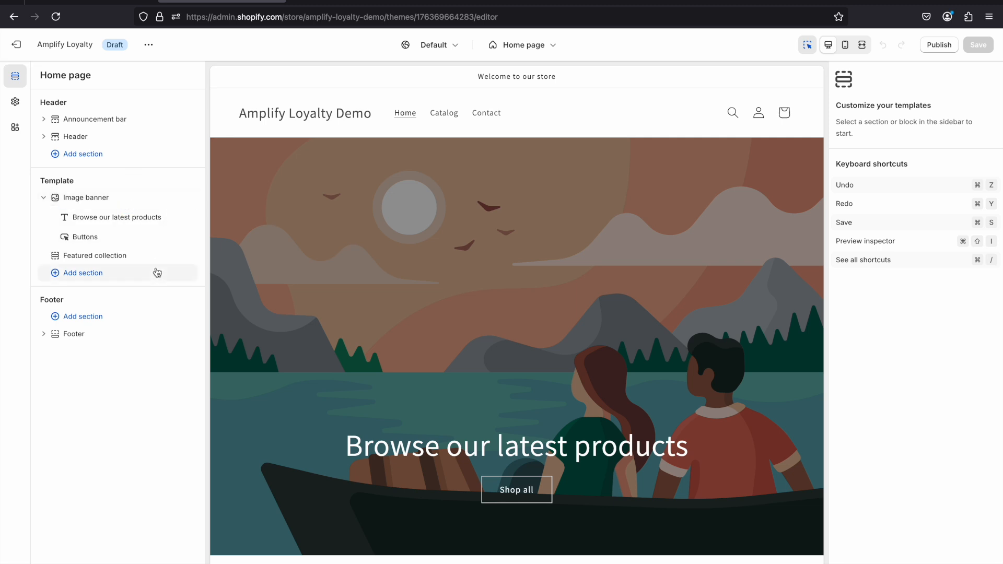
pyautogui.click(520, 45)
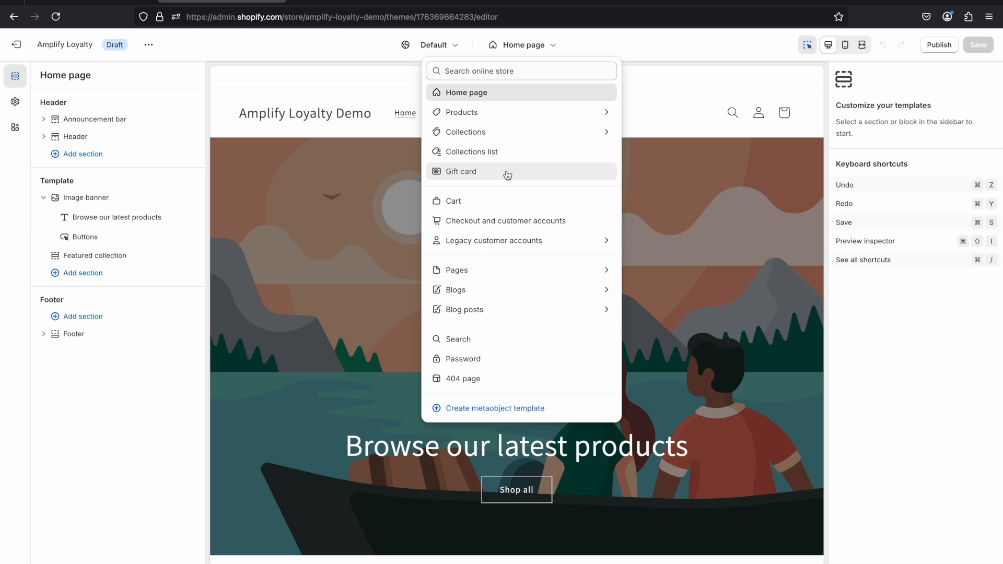
pyautogui.click(465, 269)
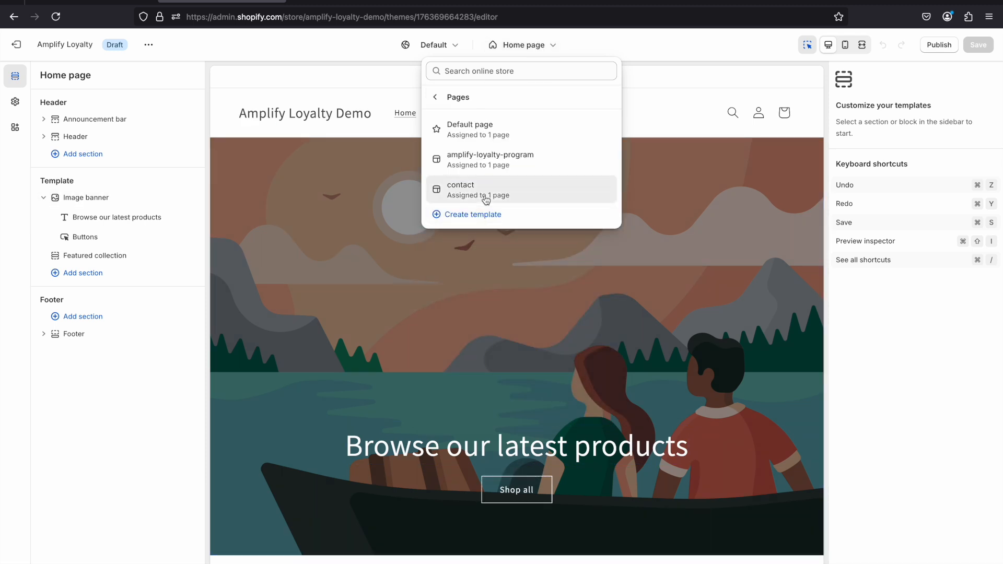
pyautogui.click(497, 160)
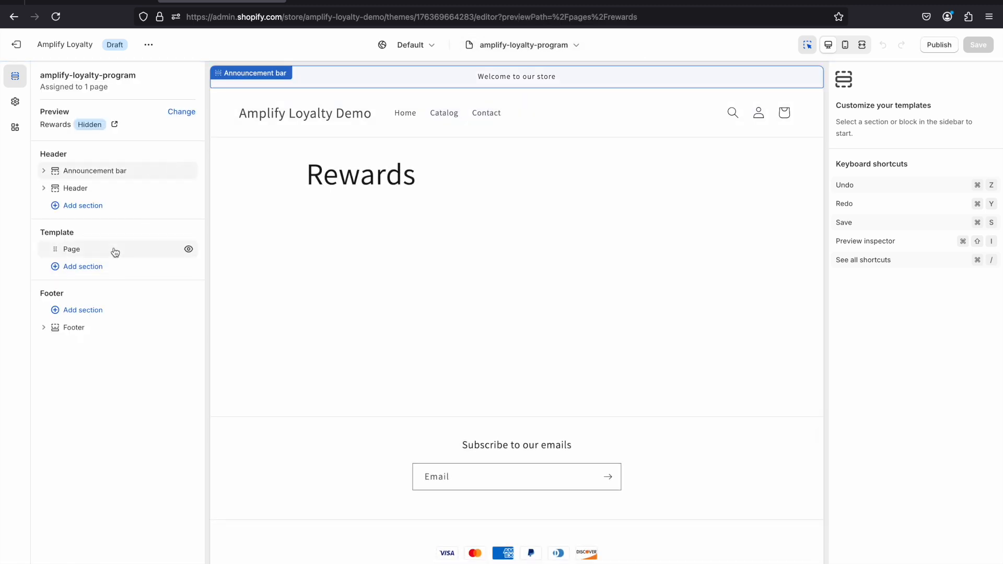
pyautogui.click(189, 251)
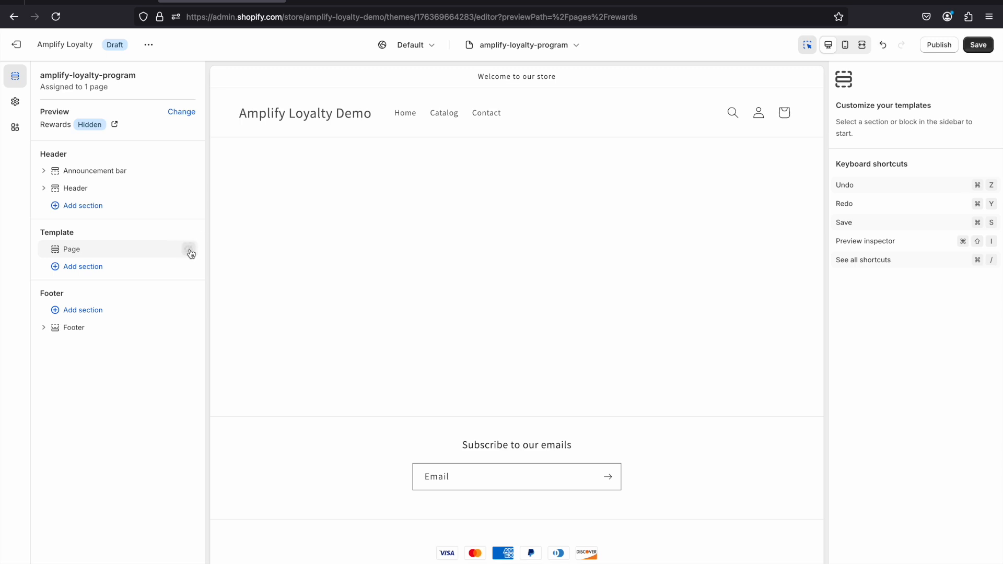
# Check which Amplify Loyalty app embeds are enabled in the draft theme, and return to the template's sections.
pyautogui.click(92, 267)
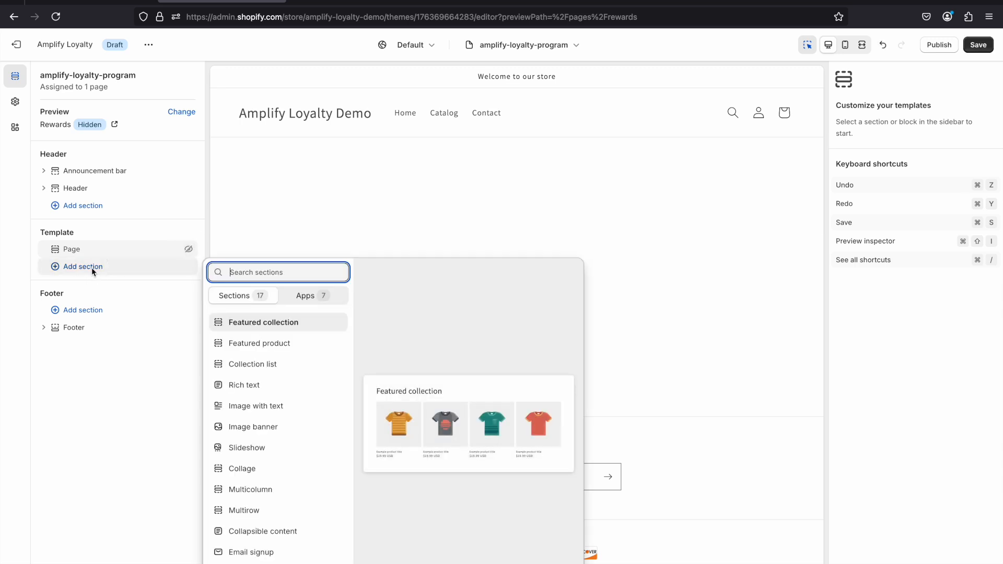
pyautogui.click(14, 129)
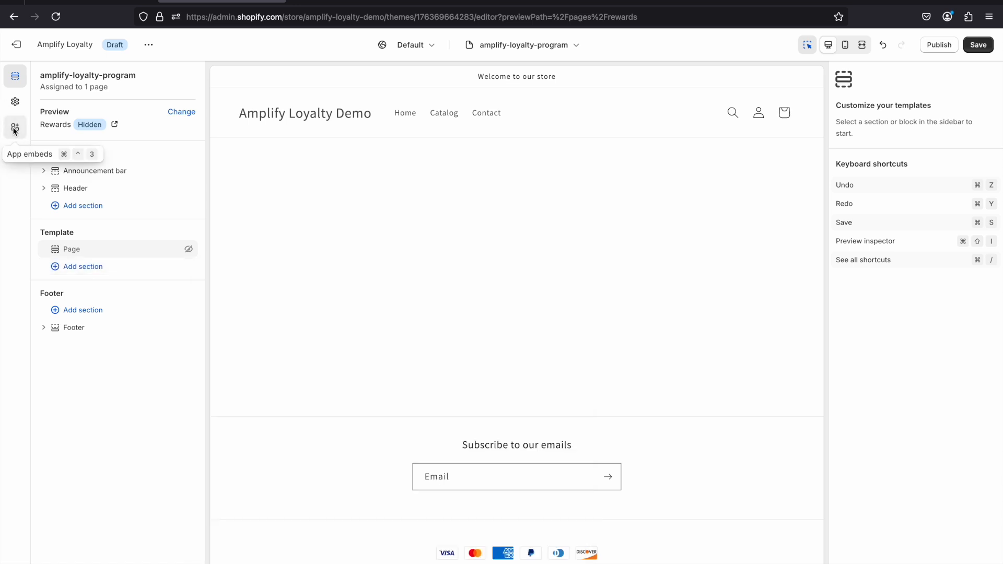
pyautogui.click(14, 129)
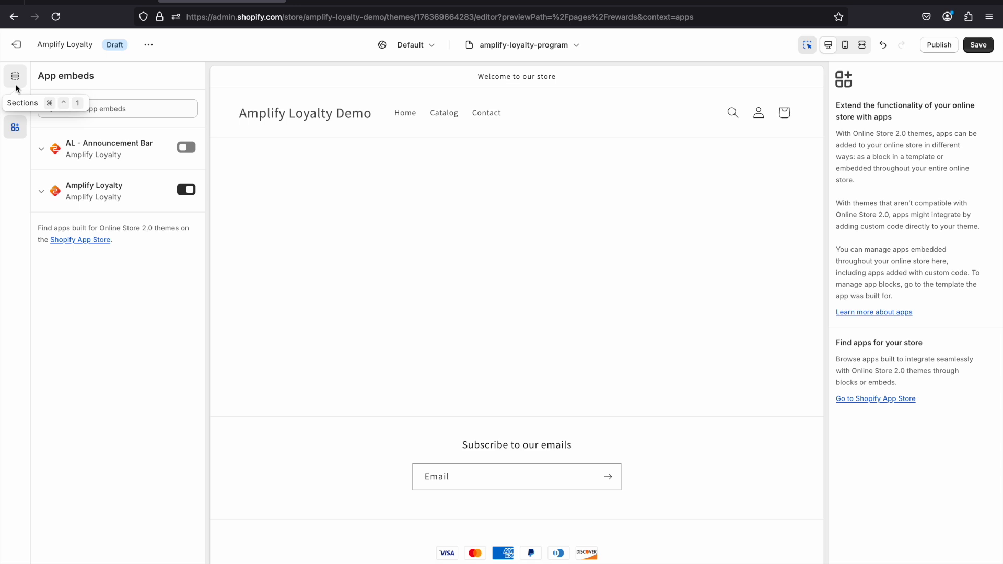
pyautogui.click(15, 78)
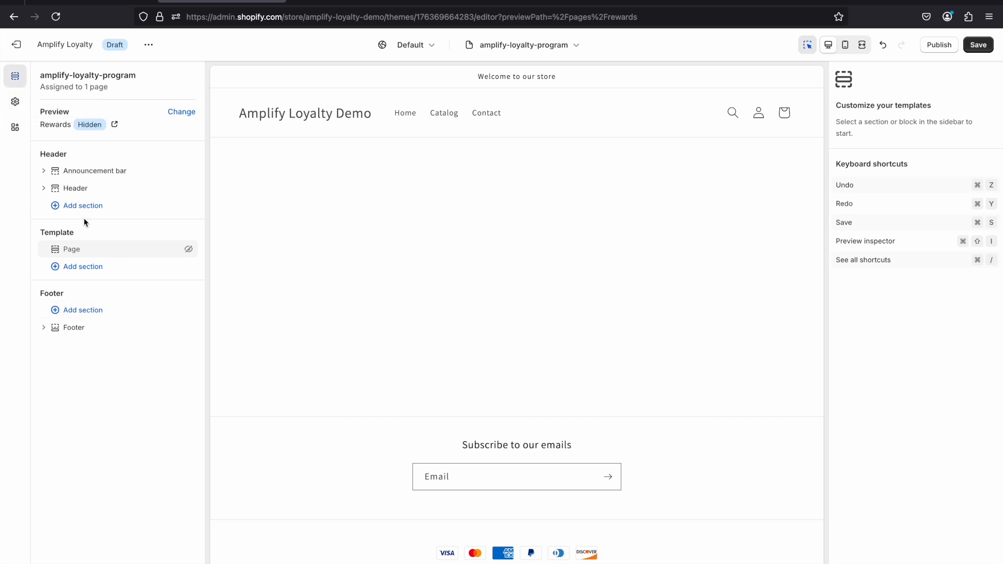
# Add the Amplify Loyalty Hero app section to the template below the hidden Page section.
pyautogui.click(76, 266)
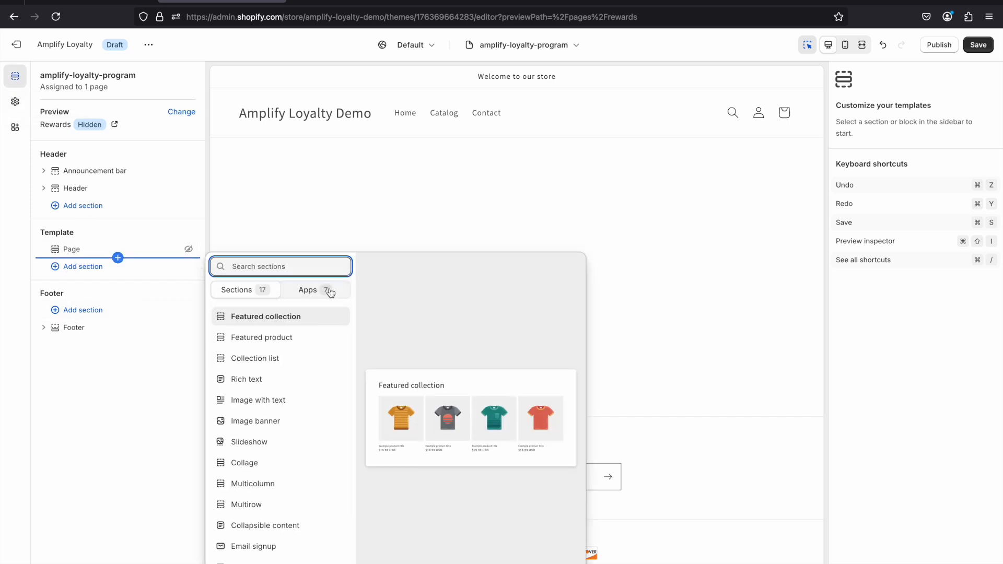
pyautogui.click(311, 290)
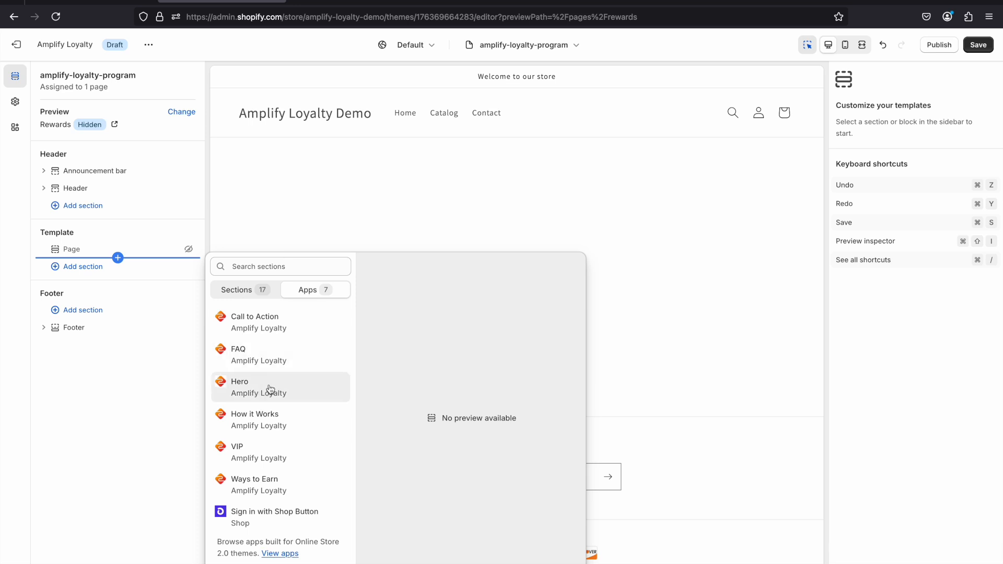
pyautogui.click(270, 390)
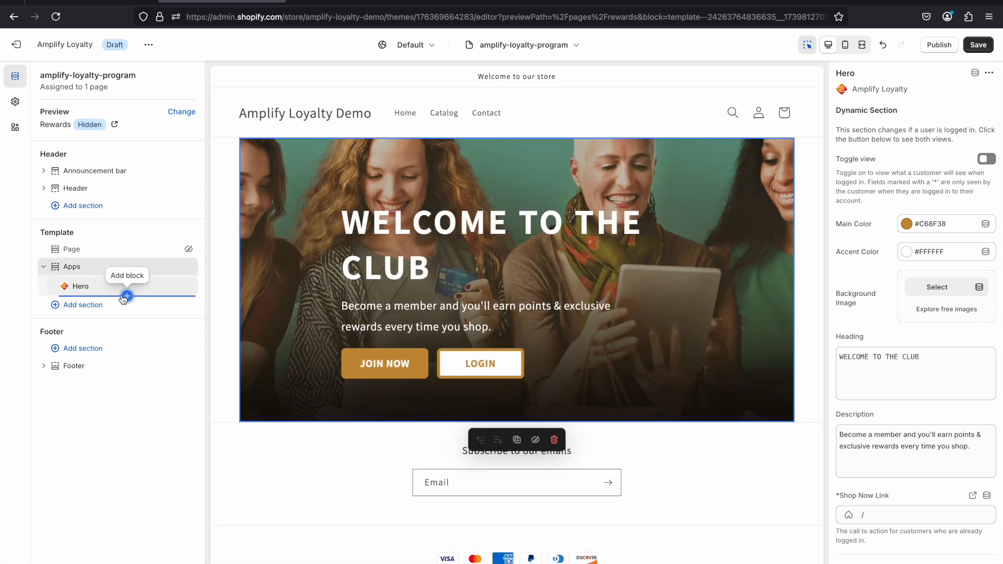
# Add the Amplify Loyalty How it Works and Ways to Earn blocks below the Hero block.
pyautogui.click(127, 296)
pyautogui.click(314, 329)
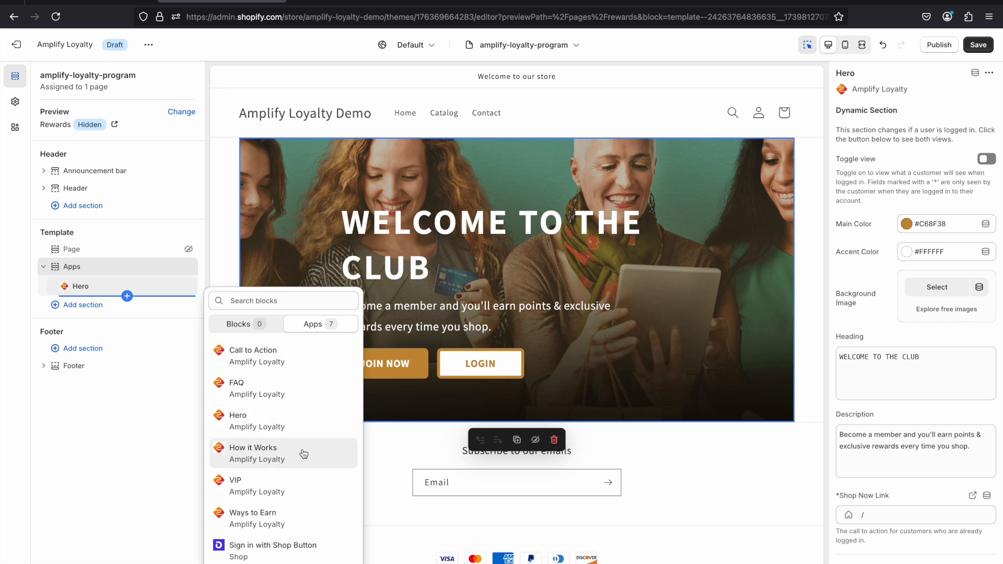
pyautogui.click(274, 454)
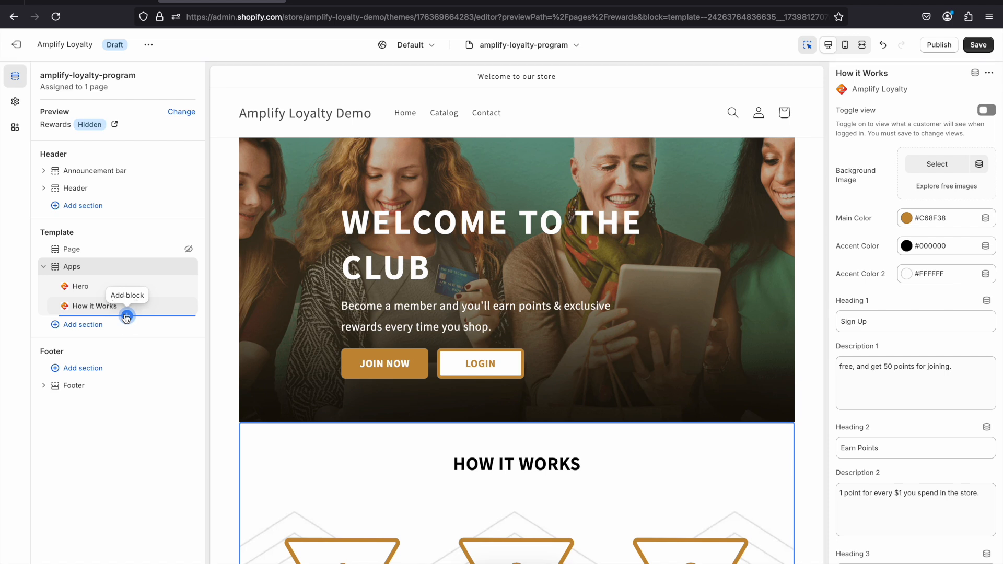
pyautogui.click(127, 316)
pyautogui.click(311, 348)
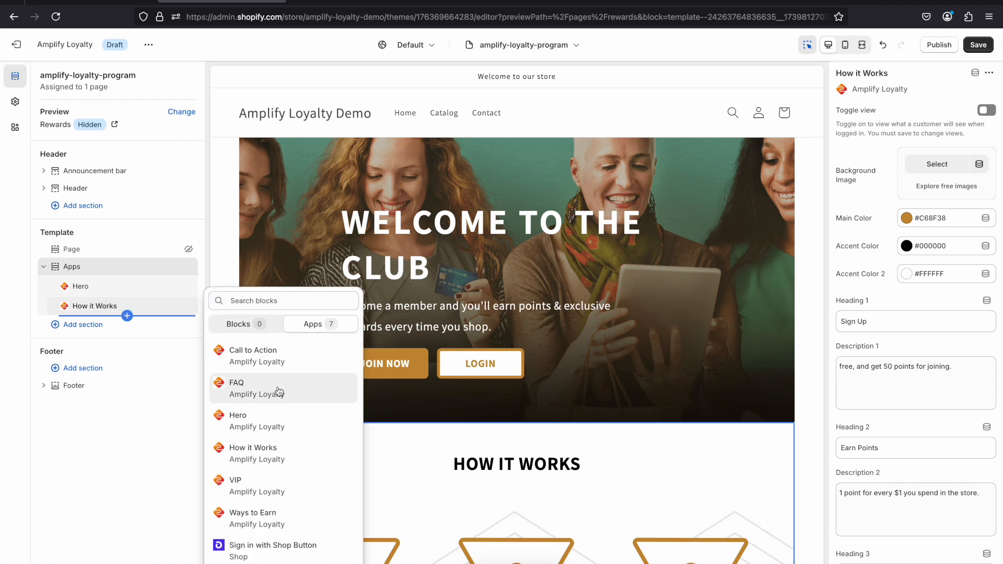
pyautogui.click(274, 518)
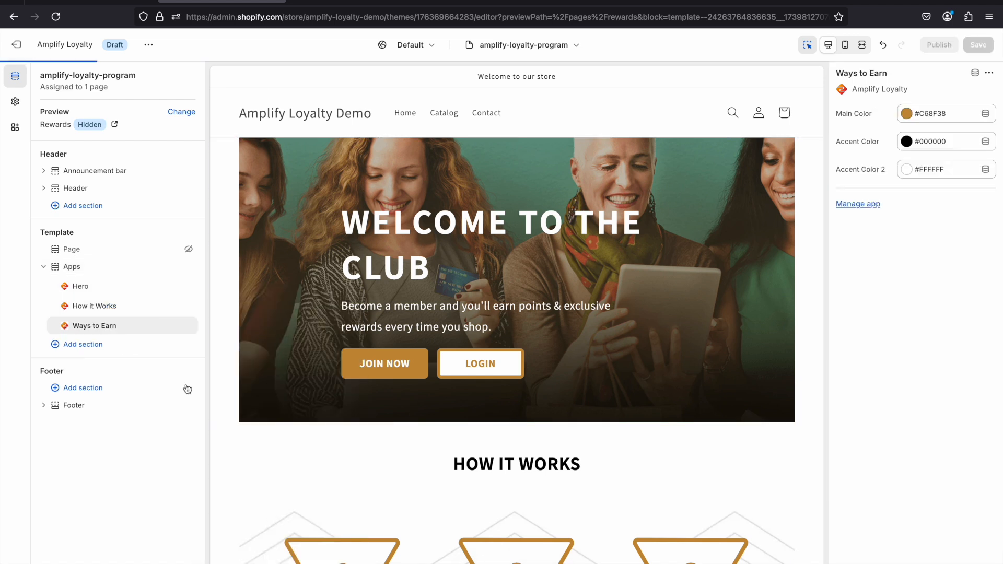
# Add the Amplify Loyalty FAQ block below the Ways to Earn block.
pyautogui.click(127, 336)
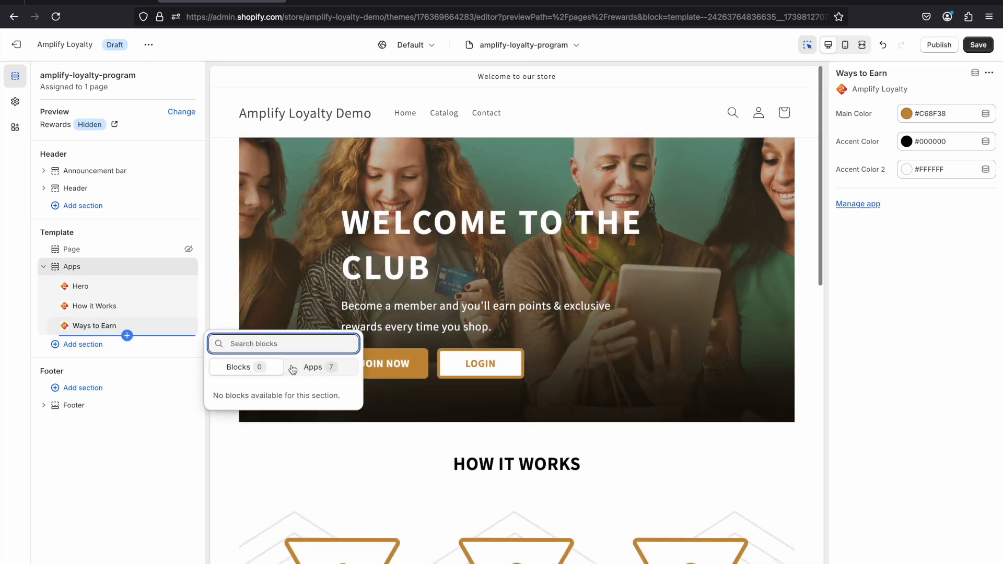
pyautogui.click(309, 370)
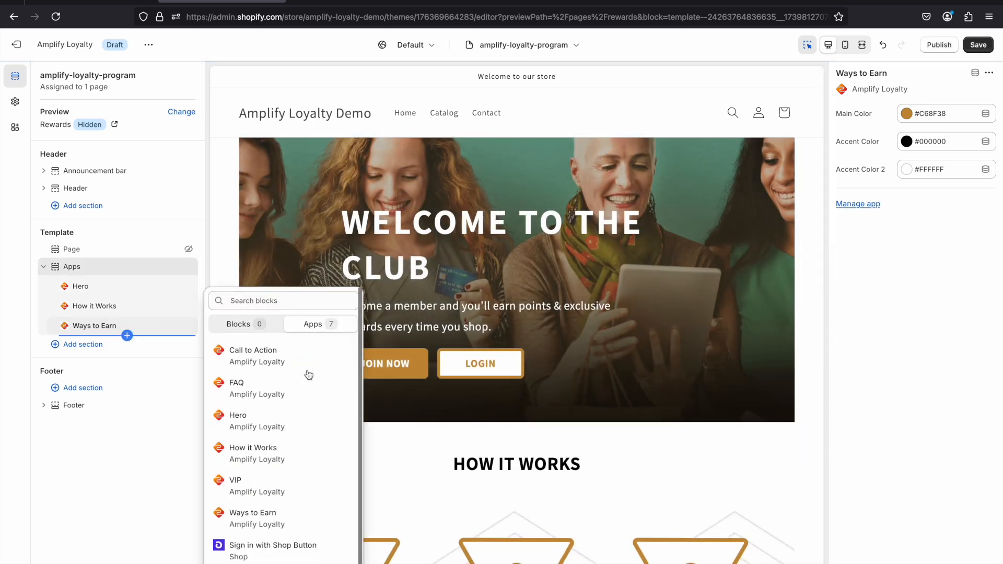
pyautogui.click(287, 404)
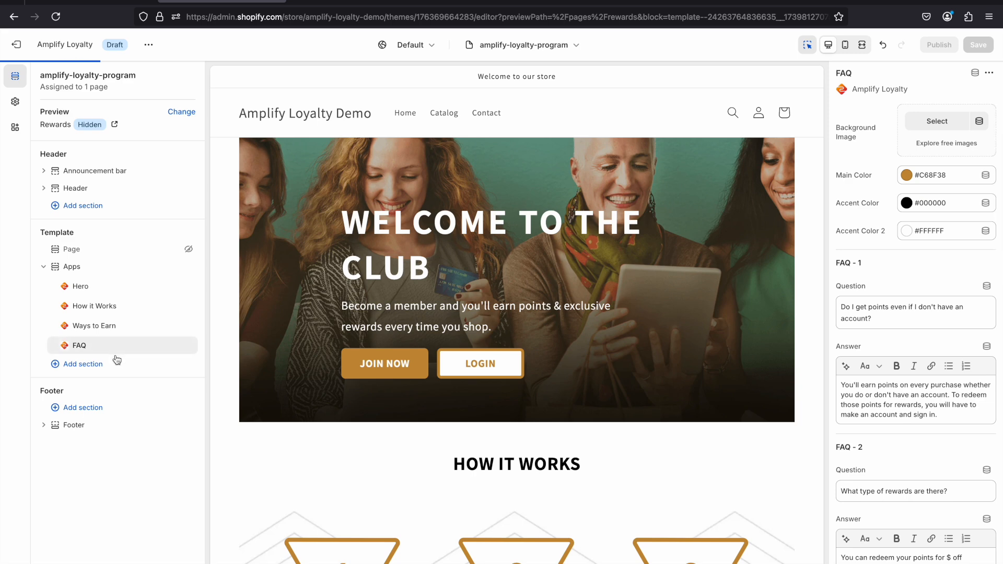
# Add the Amplify Loyalty Call to Action block below the FAQ block.
pyautogui.click(127, 356)
pyautogui.click(323, 390)
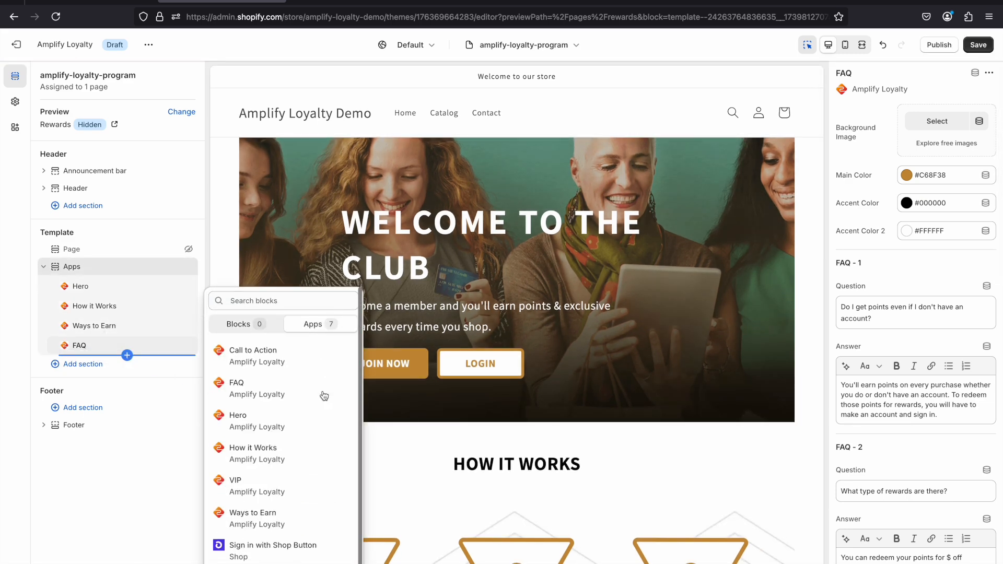
pyautogui.click(277, 369)
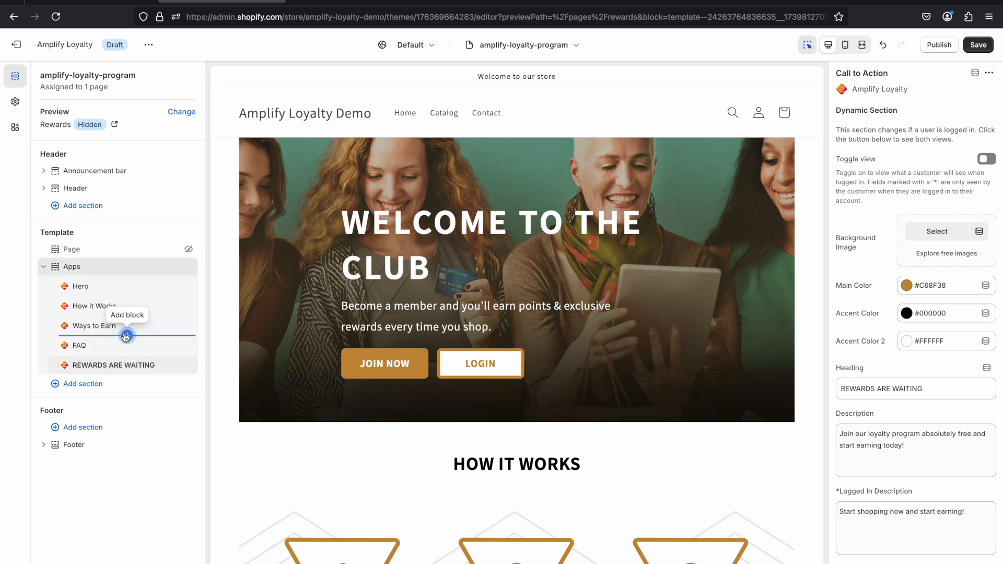
# Insert the Amplify Loyalty VIP block between the Ways to Earn and FAQ blocks.
pyautogui.click(127, 336)
pyautogui.click(306, 367)
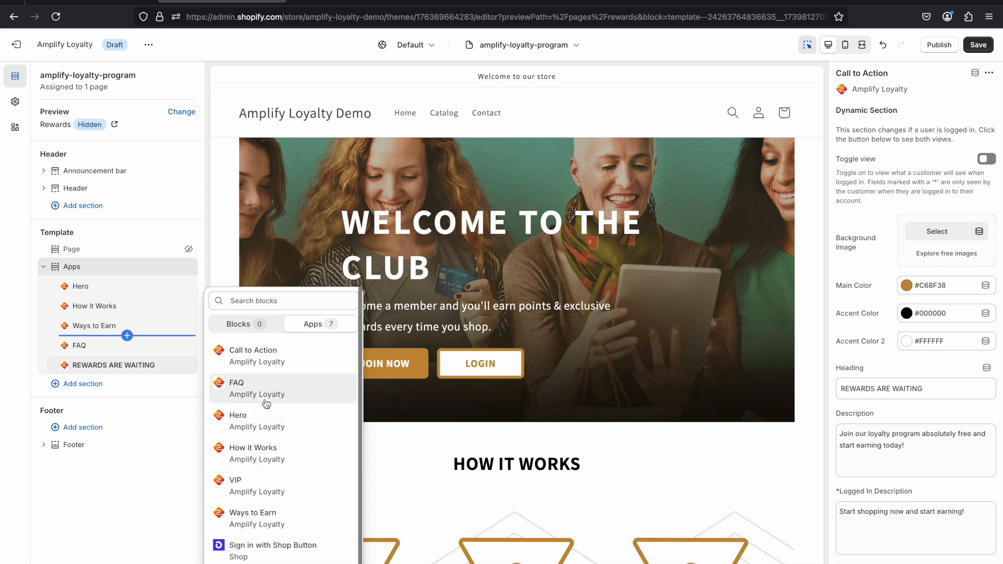
pyautogui.click(256, 488)
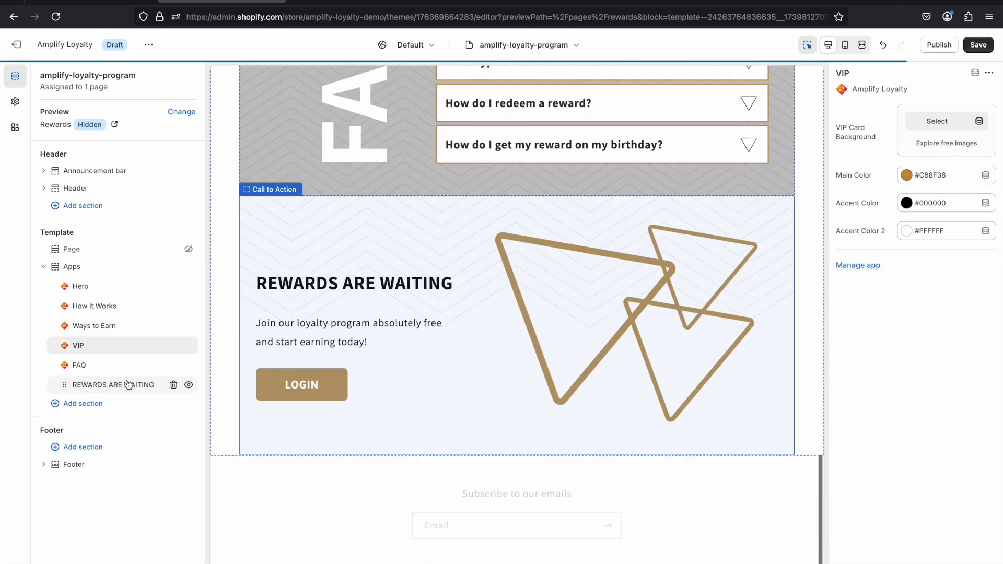
# Review the assembled rewards page in the preview and examine the settings of the Hero and How it Works blocks.
pyautogui.scroll(4, 424, 396)
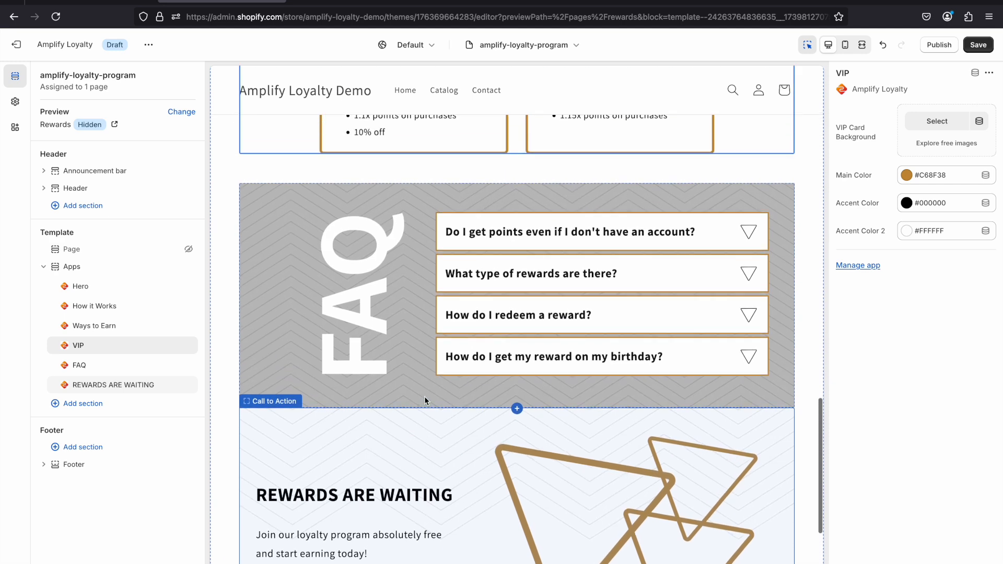
pyautogui.scroll(5, 410, 350)
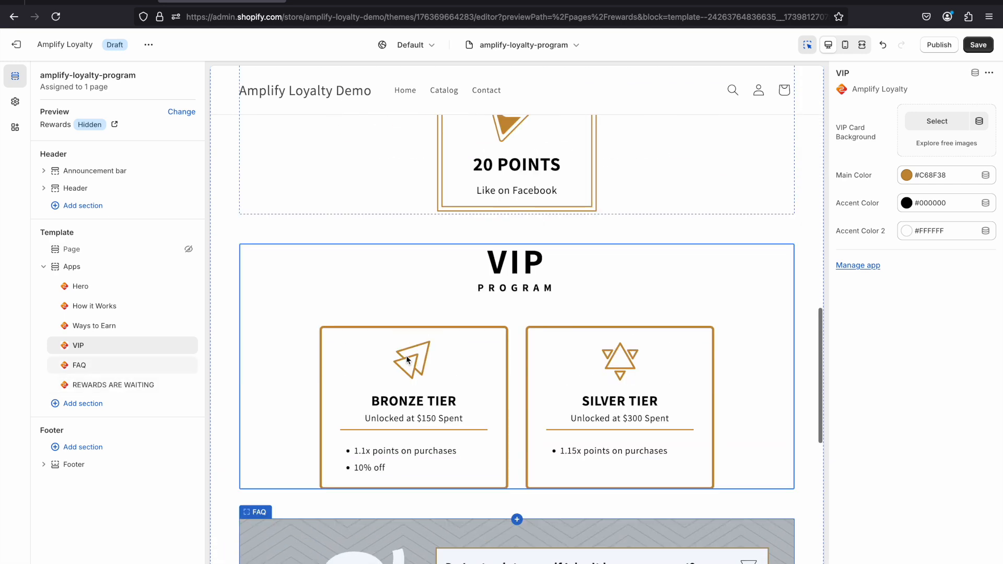
pyautogui.scroll(5, 444, 337)
pyautogui.scroll(8, 444, 337)
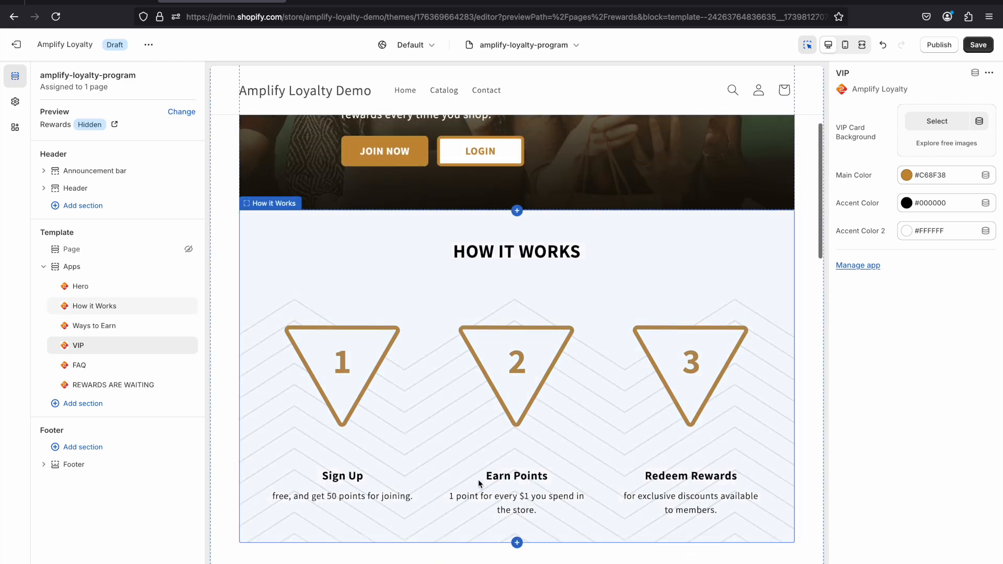
pyautogui.click(99, 289)
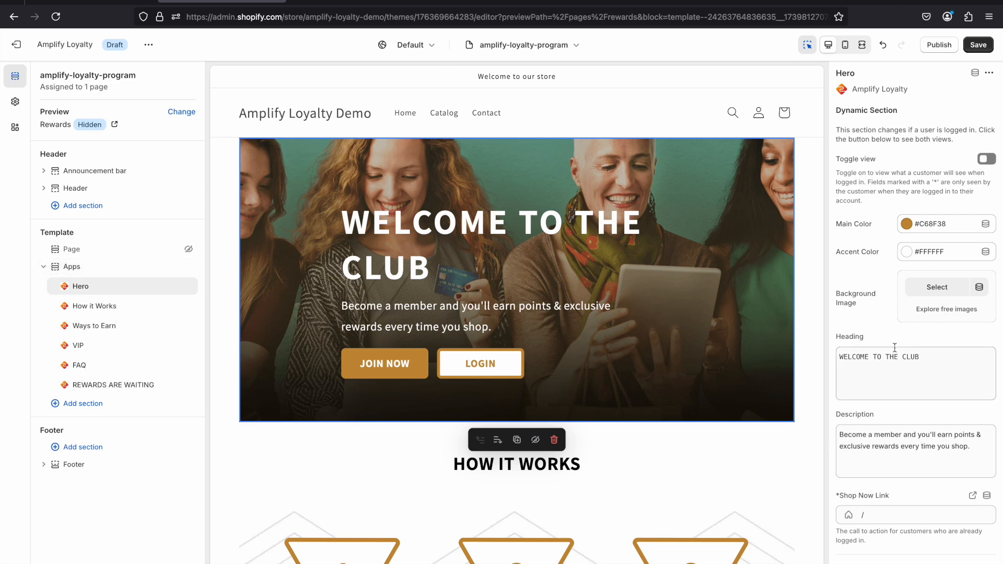
pyautogui.scroll(-1, 893, 346)
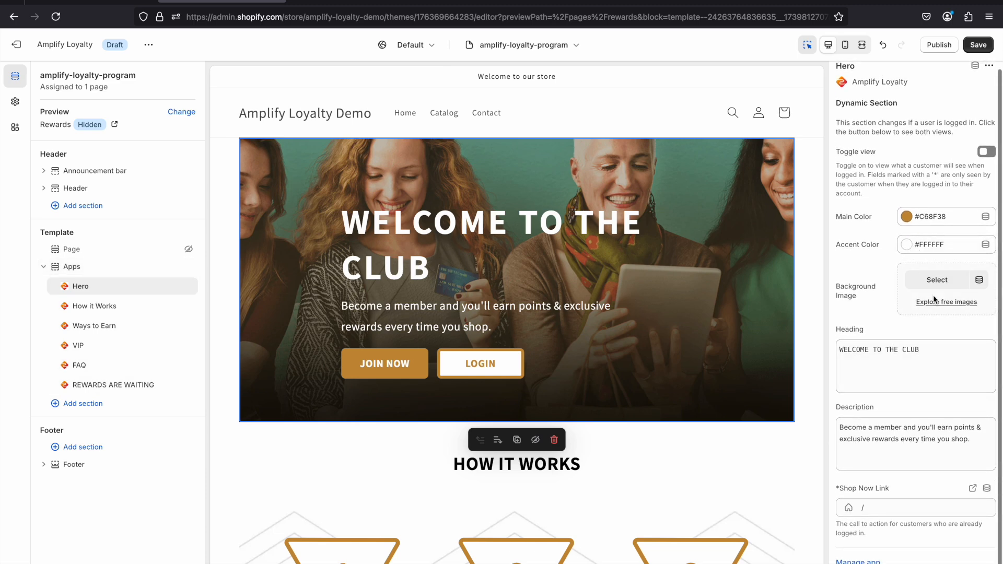
pyautogui.moveTo(105, 308)
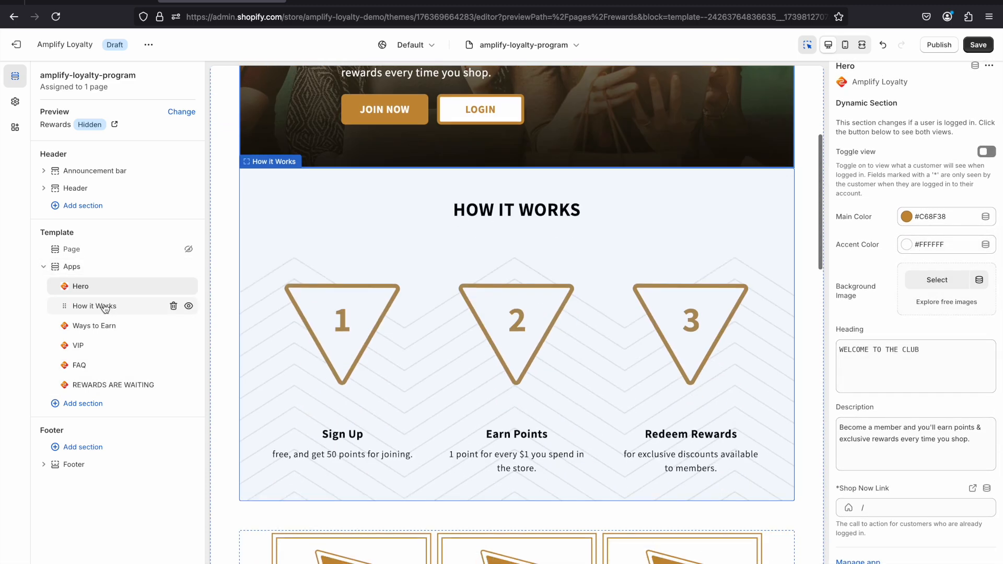
pyautogui.click(104, 307)
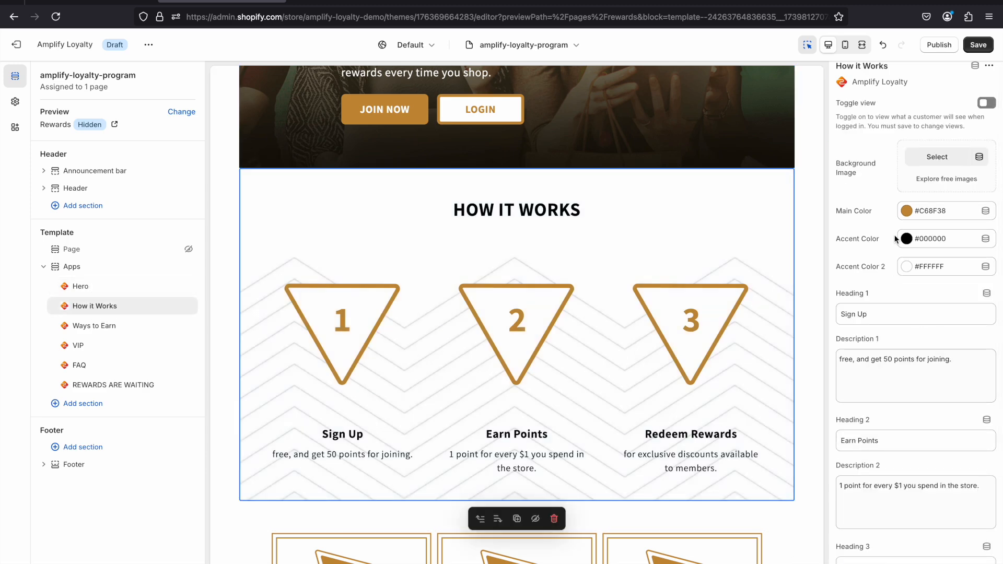
pyautogui.scroll(-3, 894, 239)
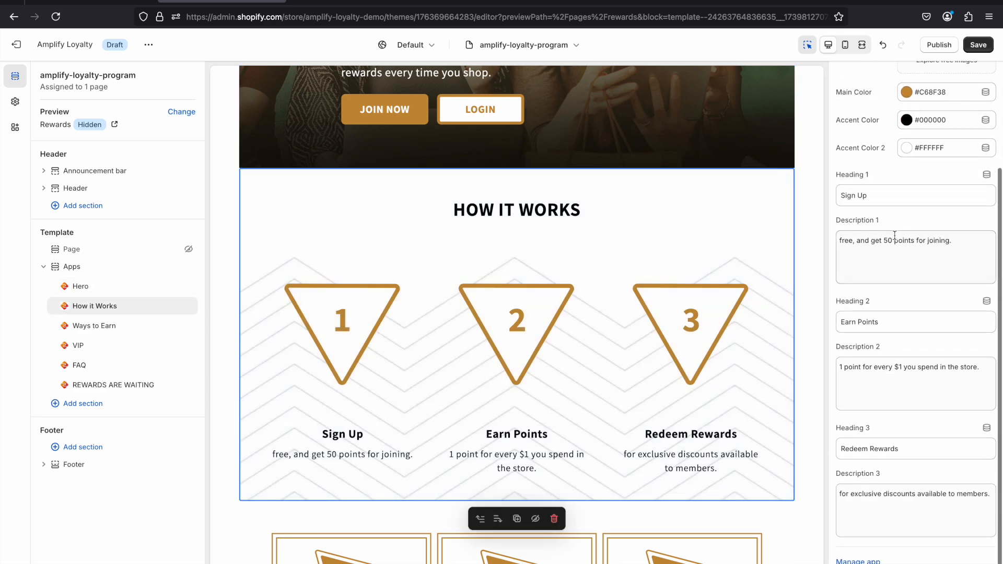
pyautogui.moveTo(128, 296)
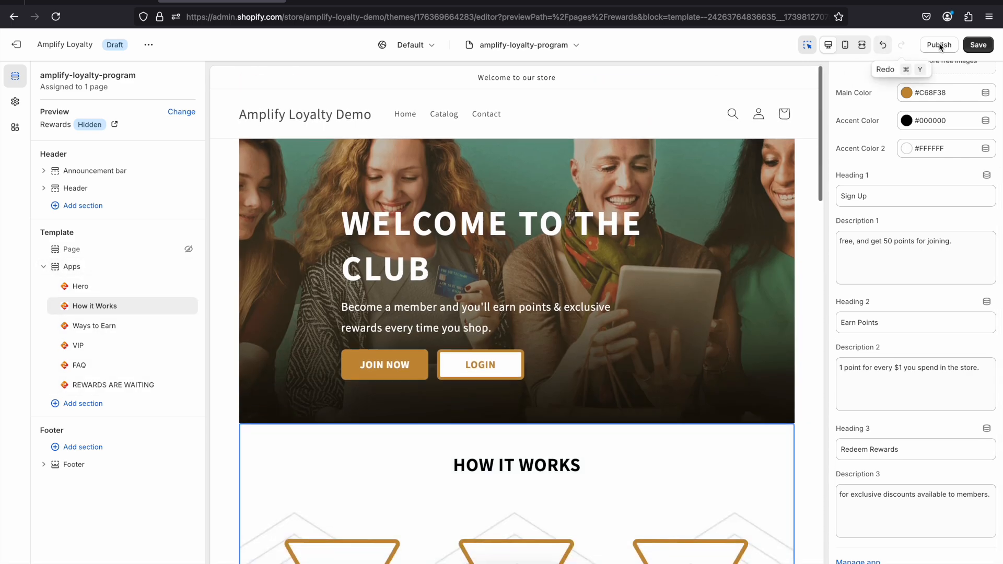
# Save the amplify-loyalty-program template and switch the theme editor to the Default product template.
pyautogui.click(978, 44)
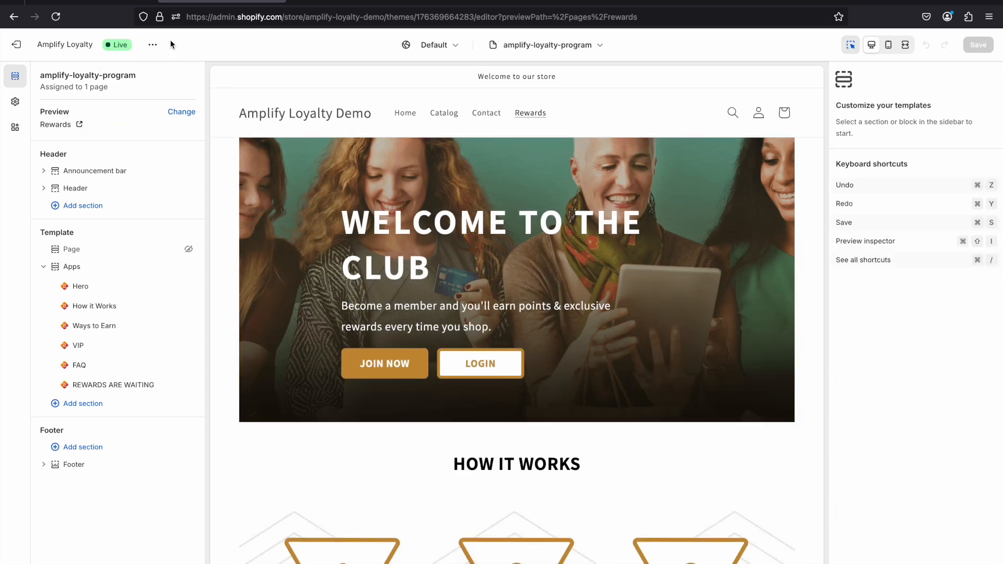
pyautogui.click(544, 44)
pyautogui.click(513, 113)
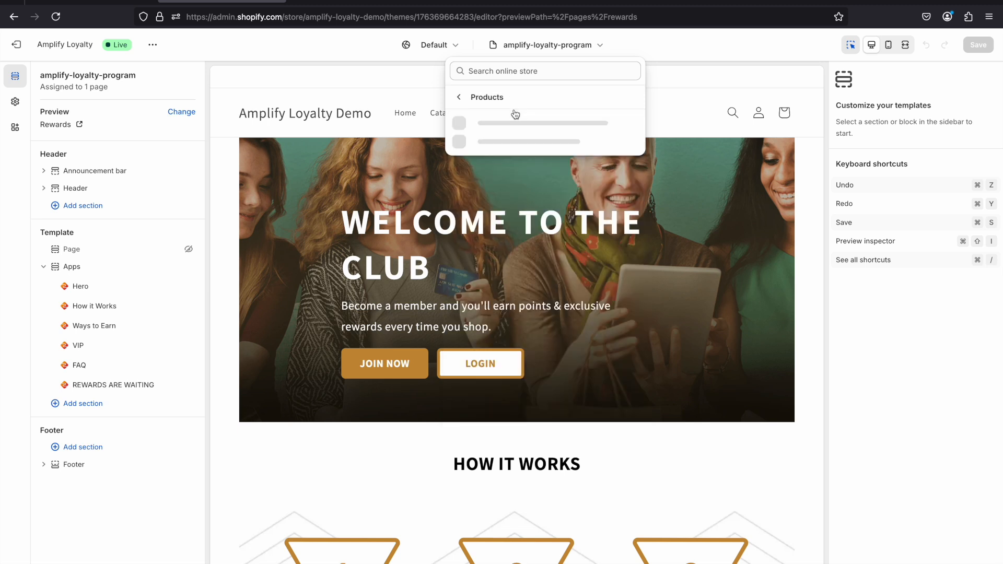
pyautogui.click(516, 134)
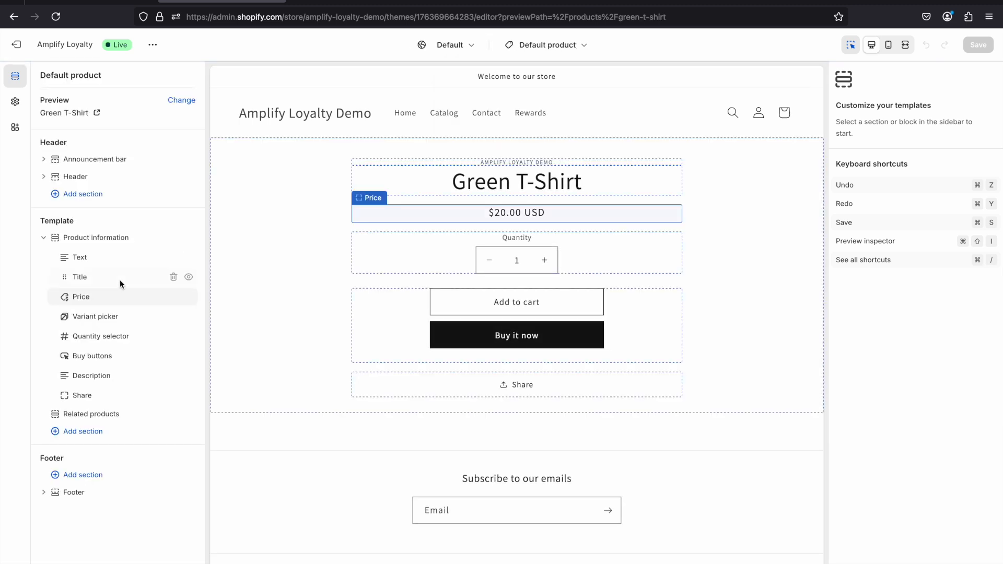
# Add the Amplify Loyalty Product Points block below the Text block in the Product information section.
pyautogui.moveTo(126, 267)
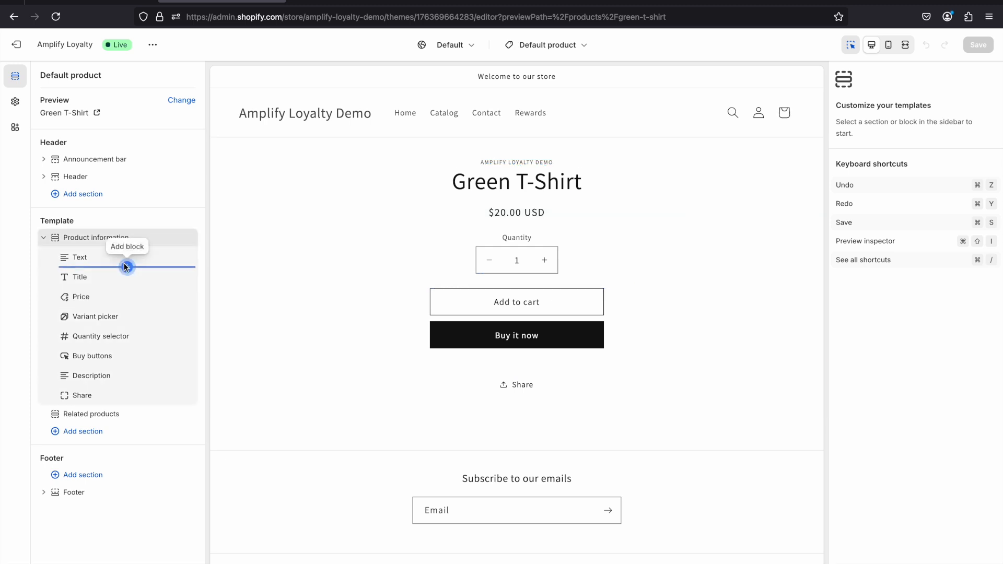
pyautogui.click(126, 266)
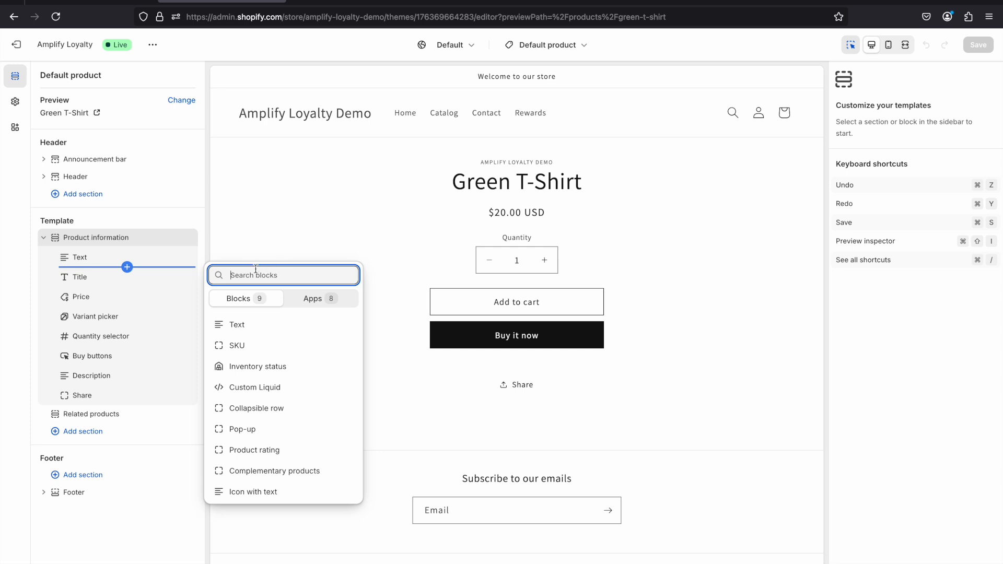
pyautogui.click(313, 302)
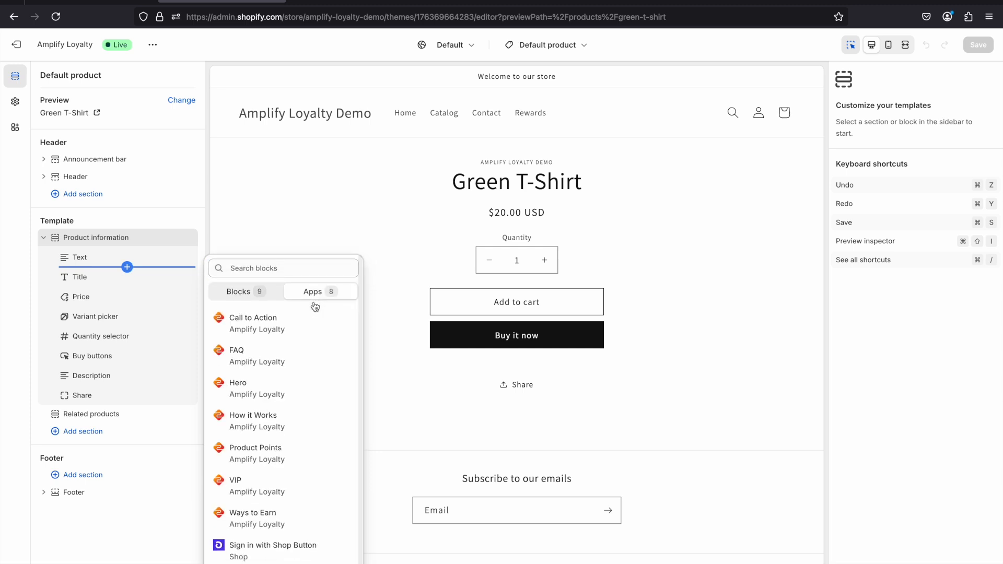
pyautogui.click(296, 455)
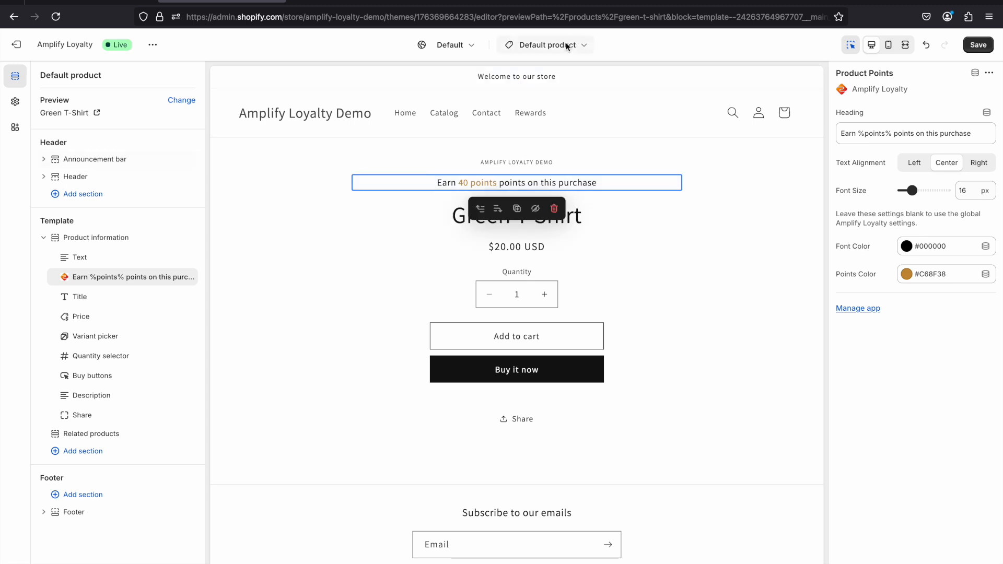
# Move the Product Points block down to sit between the Quantity selector and the Buy buttons.
pyautogui.moveTo(129, 279); pyautogui.dragTo(121, 317)
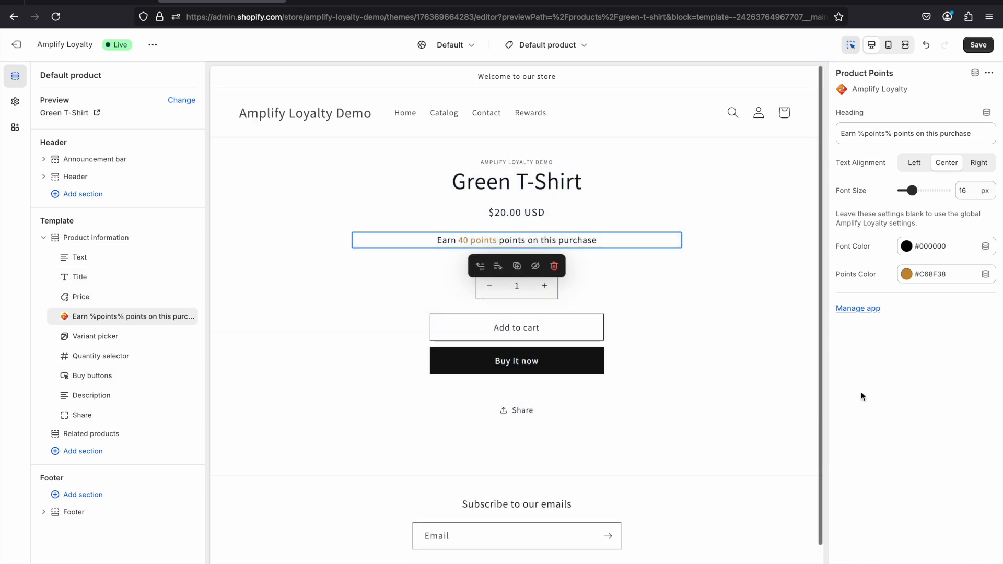
pyautogui.click(719, 235)
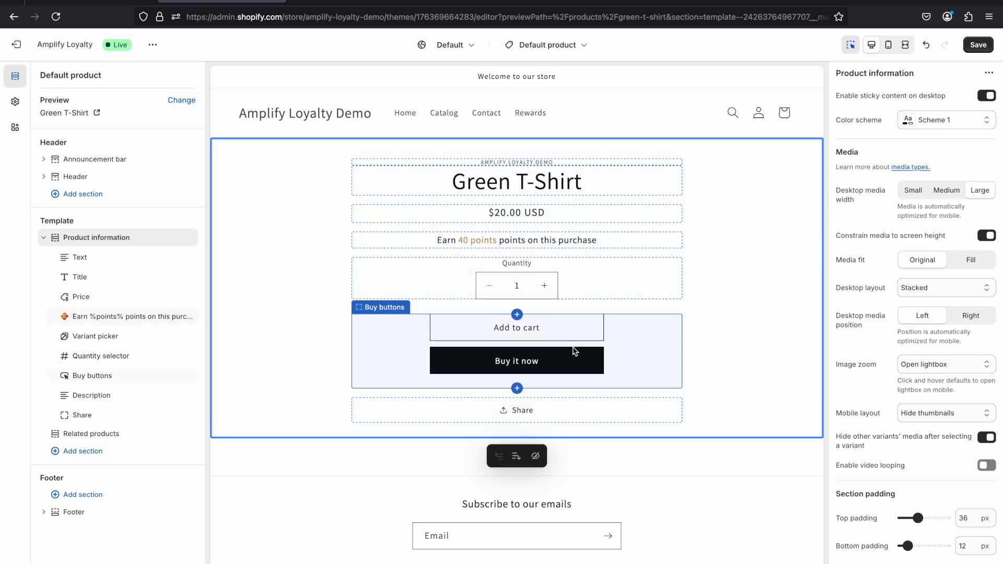
pyautogui.moveTo(113, 316); pyautogui.dragTo(107, 367)
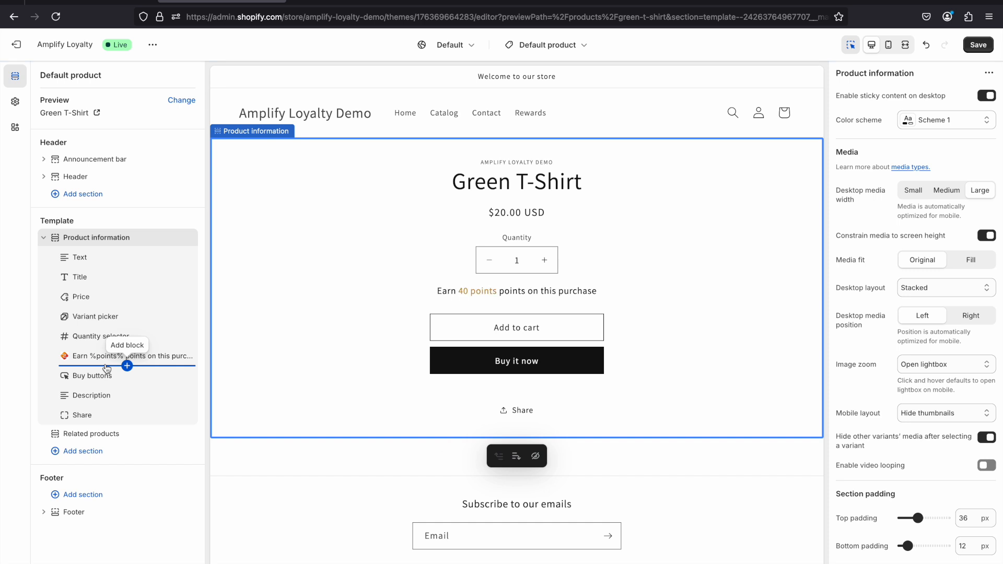
# Open the Product Points block's settings and highlight the %points% tag in its heading.
pyautogui.click(492, 293)
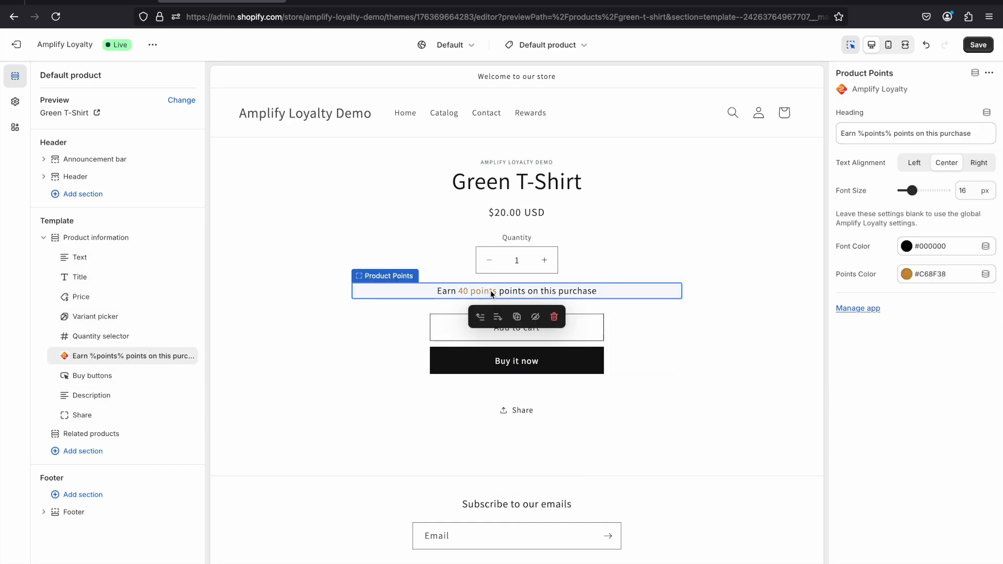
pyautogui.moveTo(891, 134)
pyautogui.mouseDown()
pyautogui.moveTo(860, 134)
pyautogui.moveTo(890, 136)
pyautogui.mouseUp()
pyautogui.click(860, 134)
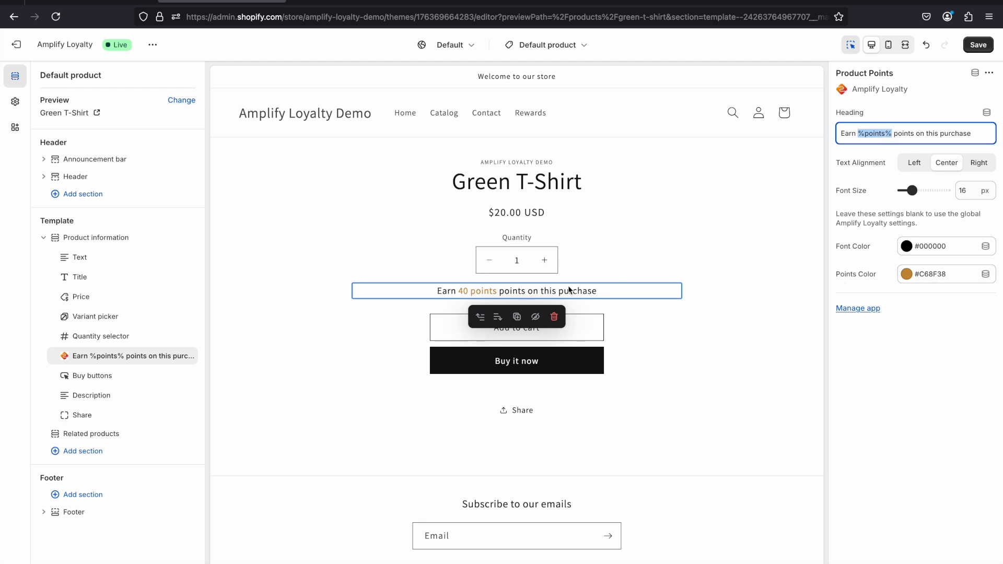
# Try #C63838 as the Product Points block's points color, and set it back to #C68F38.
pyautogui.click(907, 274)
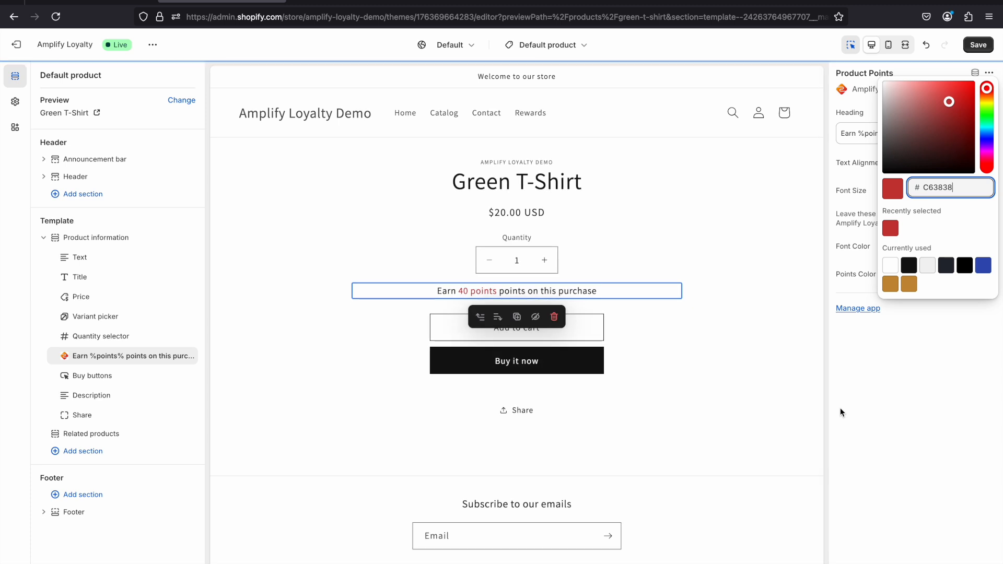
pyautogui.click(925, 387)
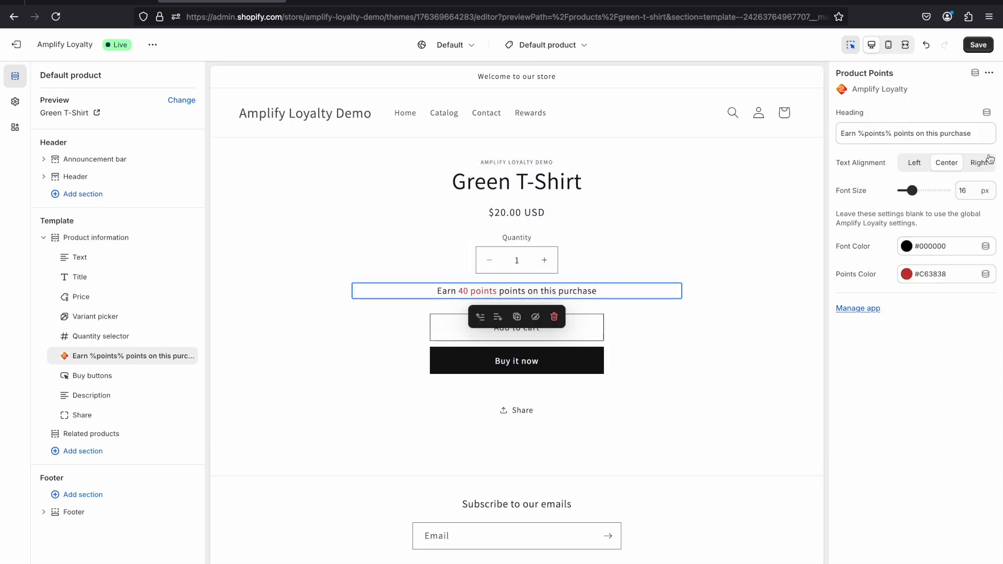
pyautogui.click(907, 276)
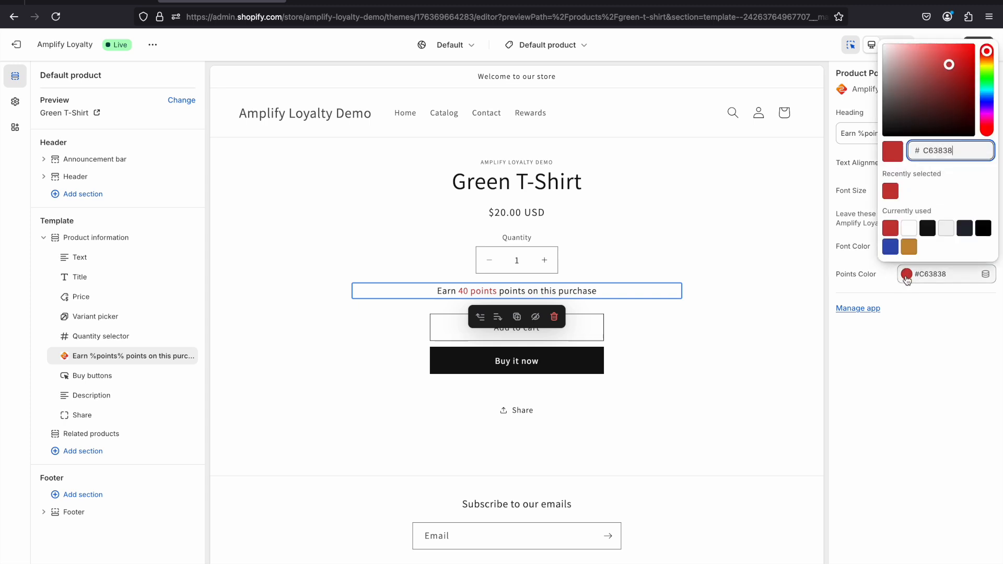
pyautogui.click(910, 247)
pyautogui.click(909, 356)
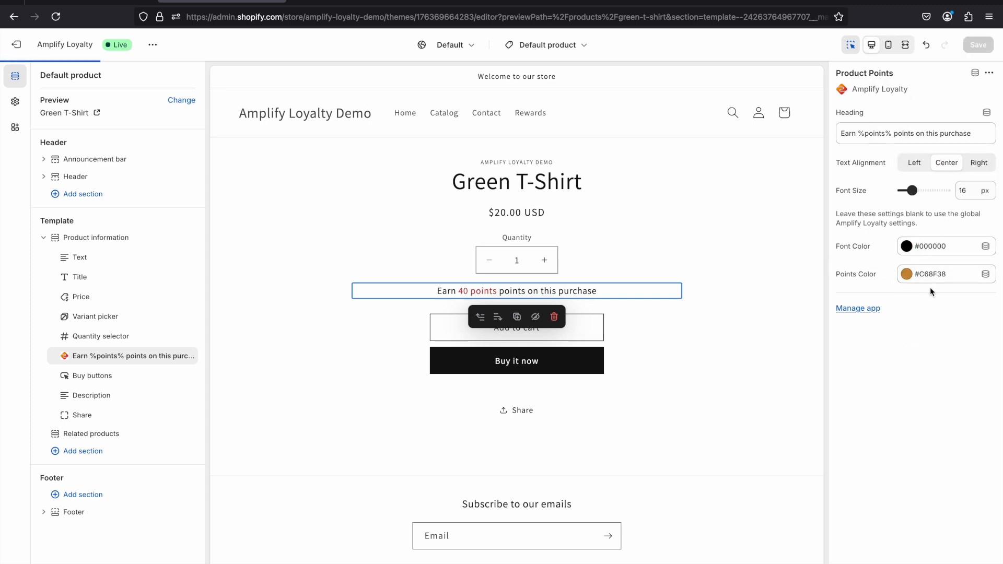
# Save the product template and switch the theme editor to the Cart template.
pyautogui.click(977, 45)
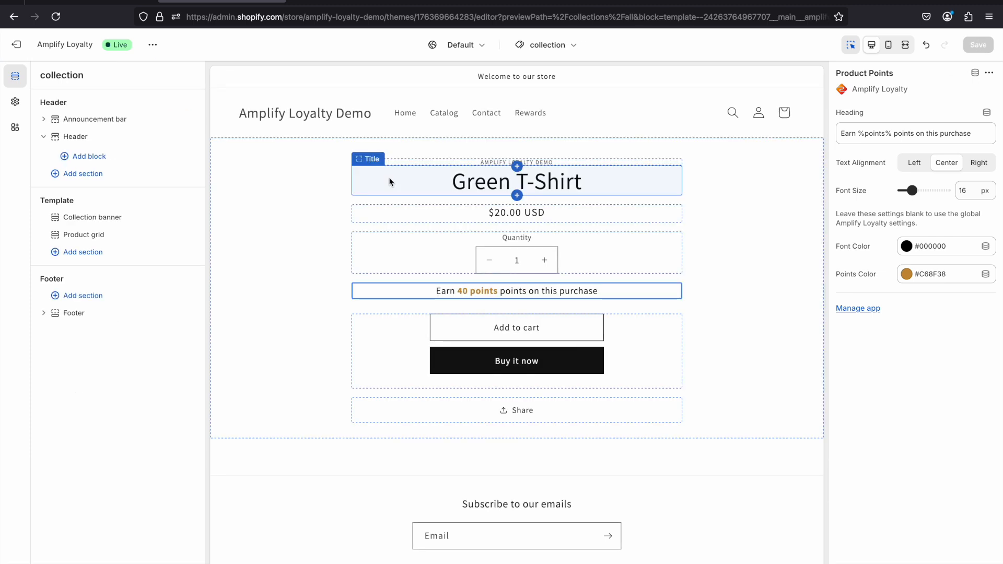
pyautogui.click(568, 44)
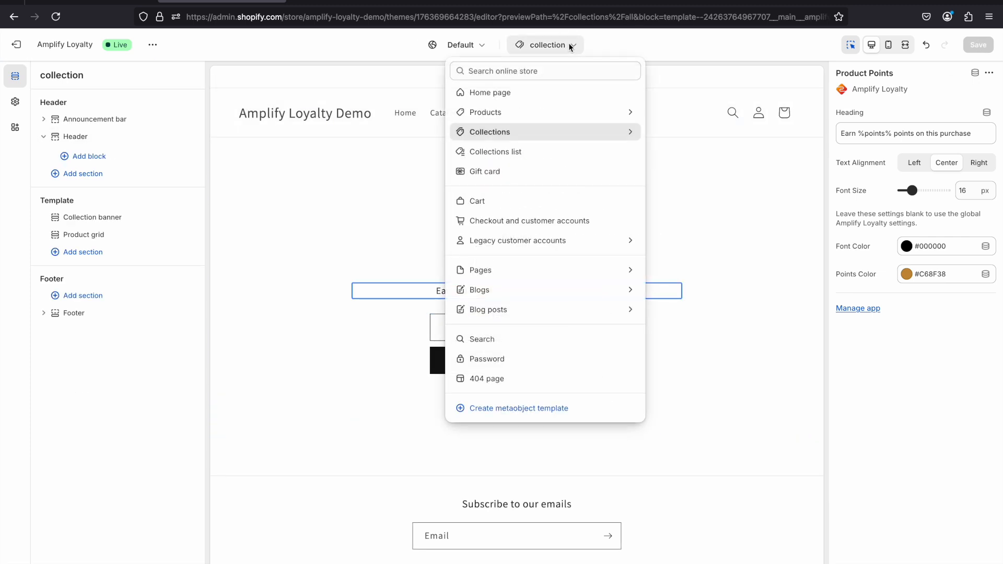
pyautogui.click(506, 201)
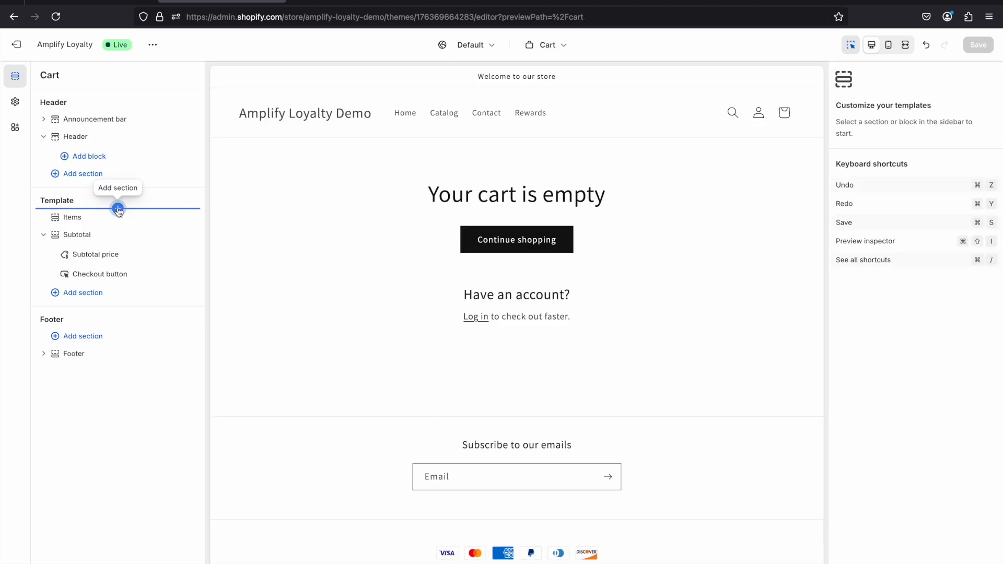
# Add the Amplify Loyalty Cart Banner app section above the Items section of the cart template.
pyautogui.click(117, 207)
pyautogui.click(332, 242)
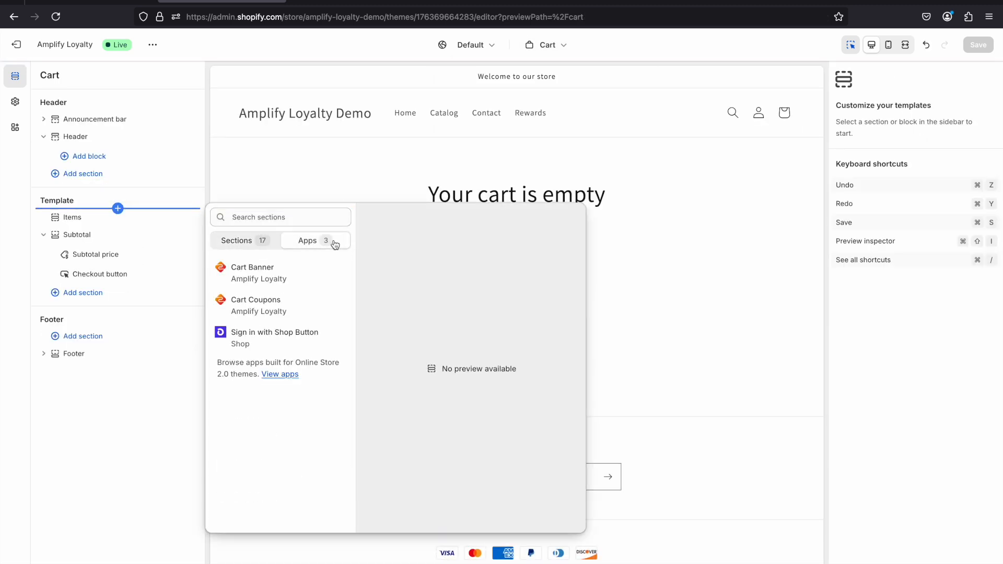
pyautogui.click(275, 270)
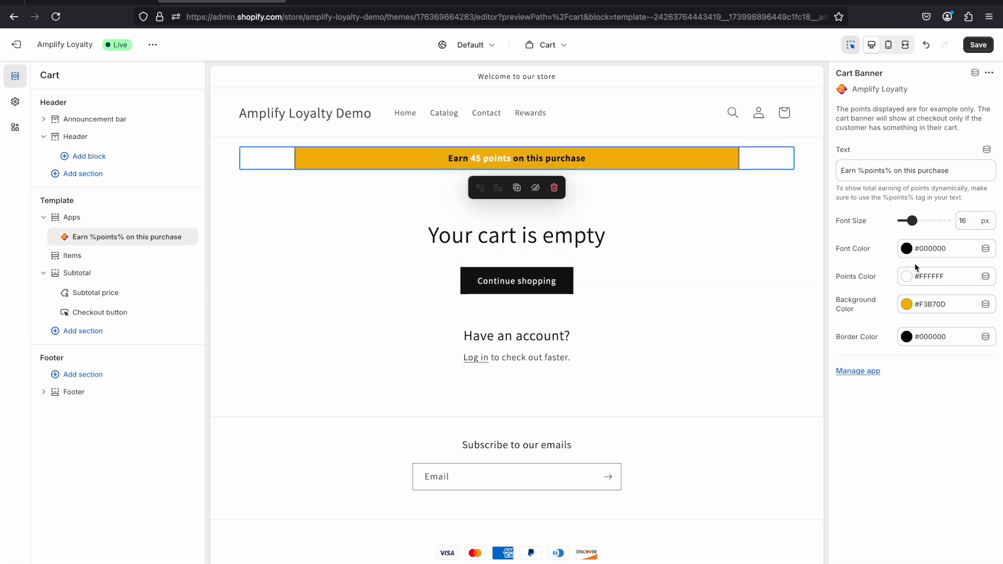
# Add the Amplify Loyalty Cart Coupons block below the checkout button in the Subtotal section and save the cart template.
pyautogui.click(127, 322)
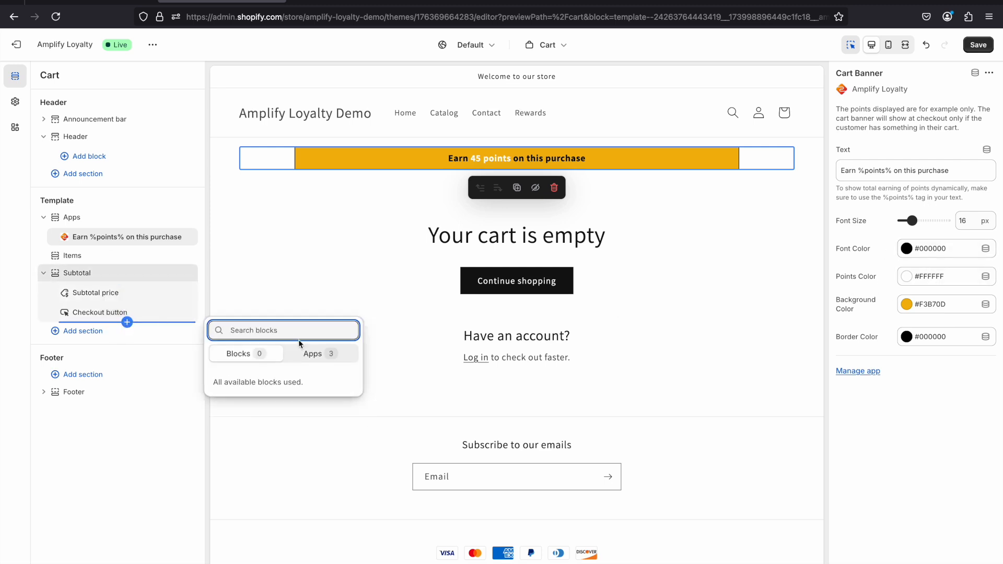
pyautogui.click(324, 353)
pyautogui.click(283, 427)
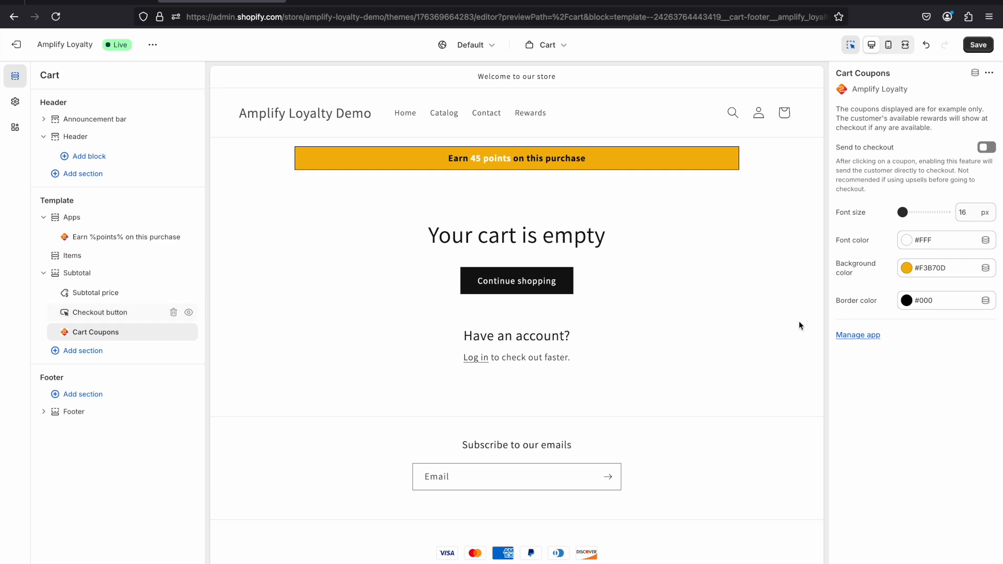
pyautogui.click(978, 45)
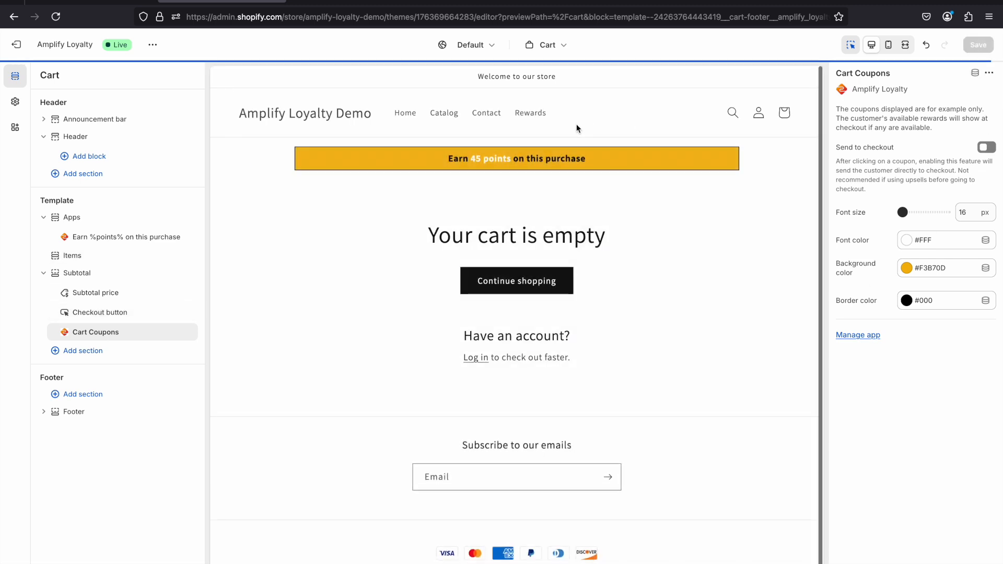
# In the store preview, open the Green T-Shirt from the catalog and add one to the cart.
pyautogui.click(443, 115)
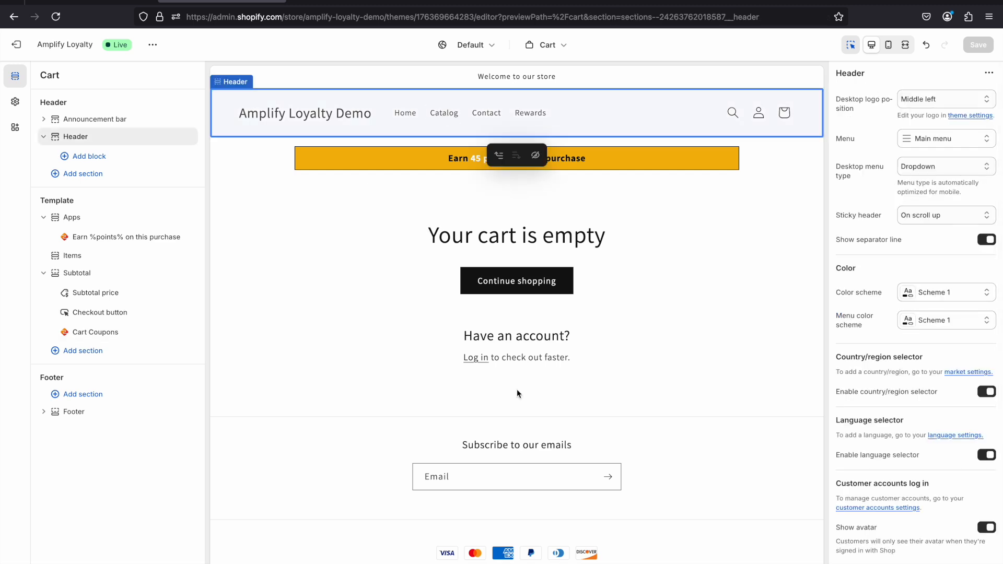
pyautogui.click(444, 113)
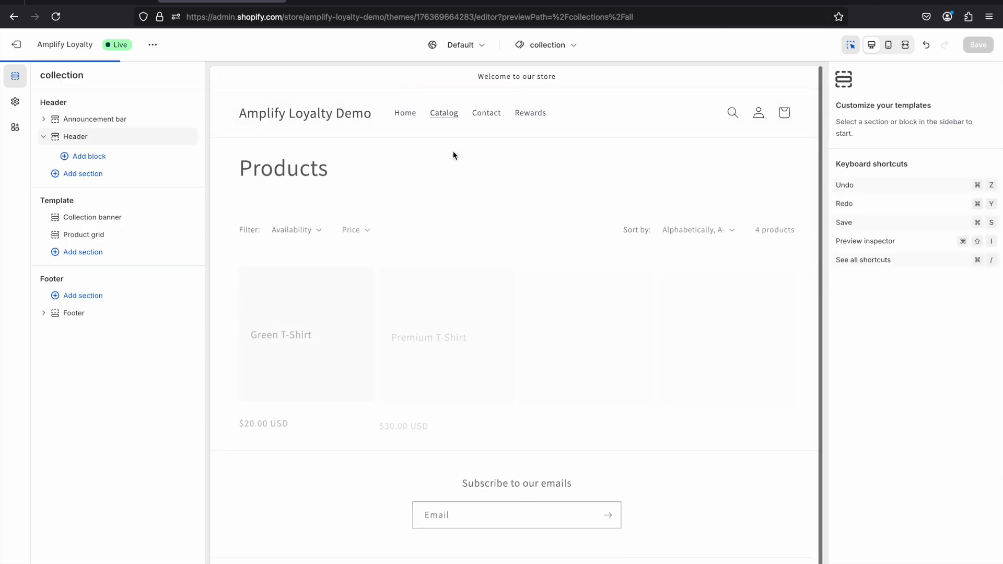
pyautogui.click(324, 330)
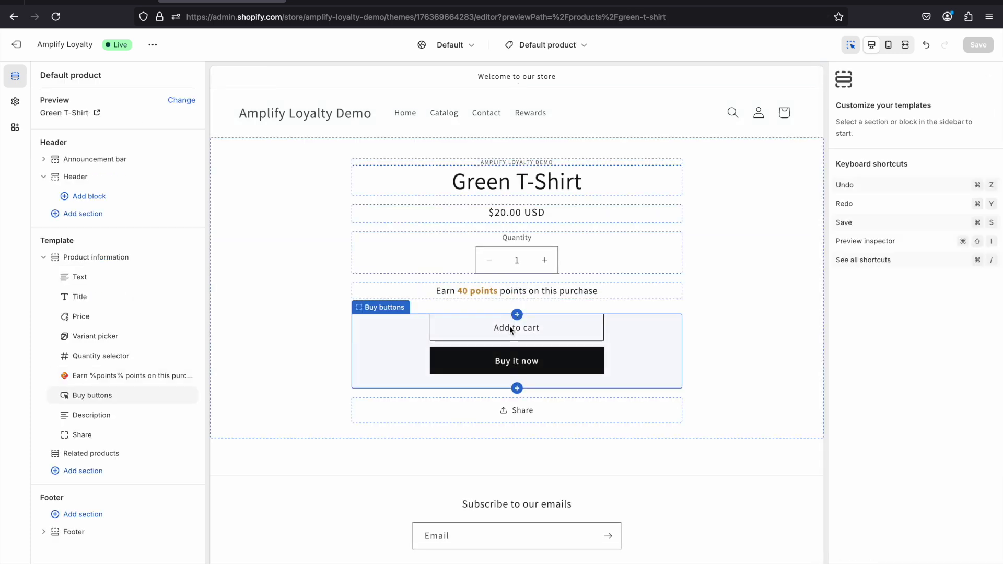
pyautogui.click(492, 330)
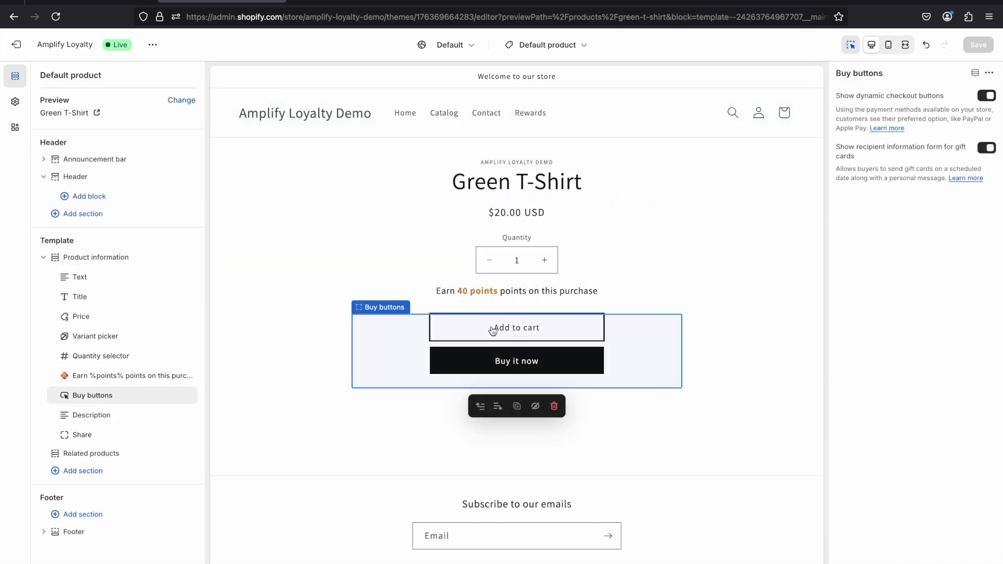
pyautogui.click(492, 330)
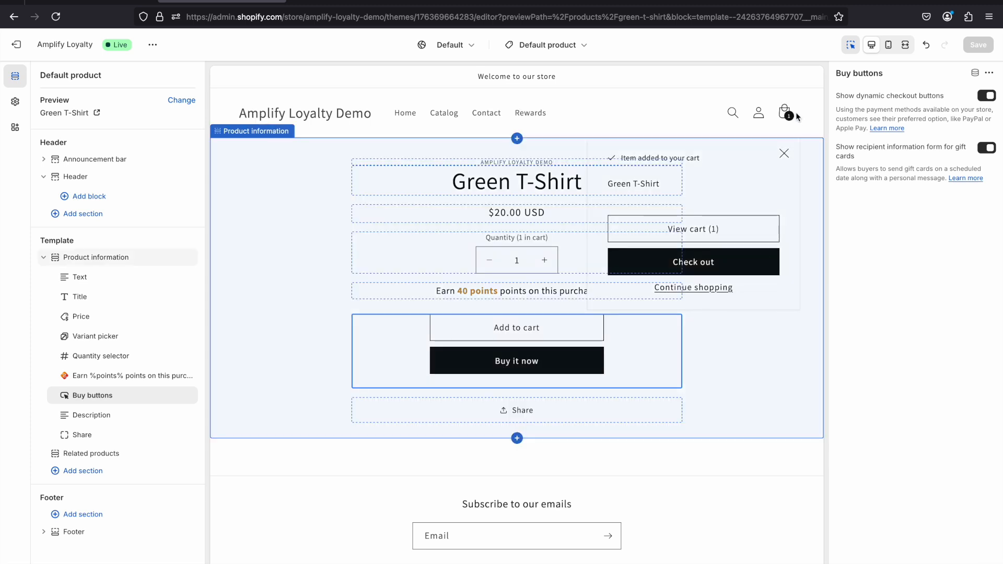
# Return to the Cart template and examine the Cart Coupons block and its settings with the product in the cart.
pyautogui.click(543, 45)
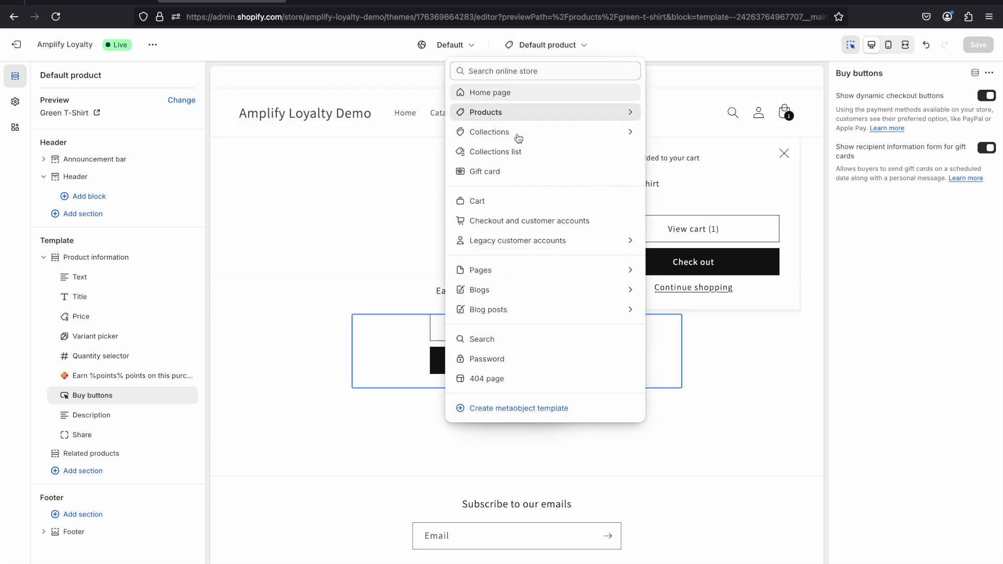
pyautogui.click(477, 201)
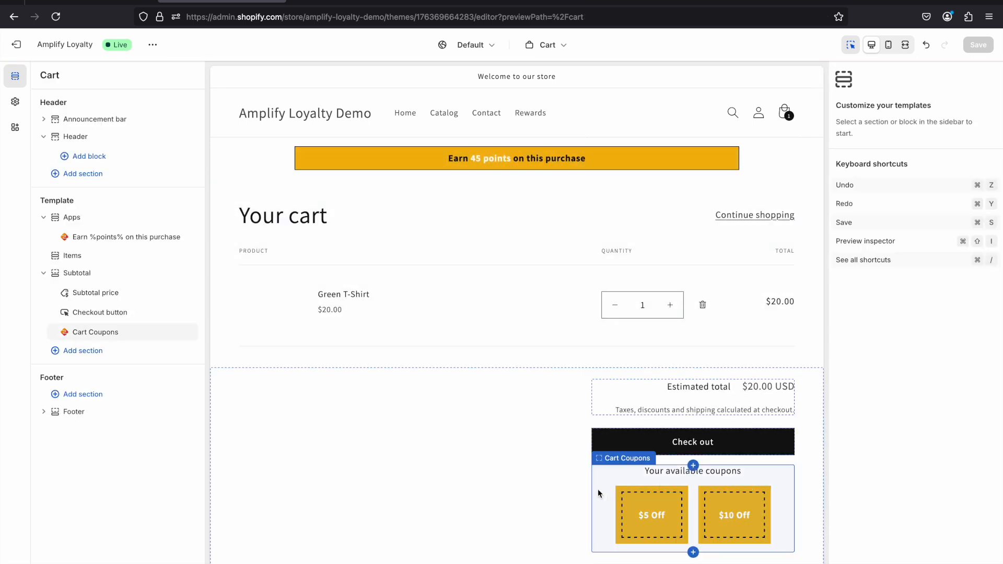
pyautogui.click(607, 473)
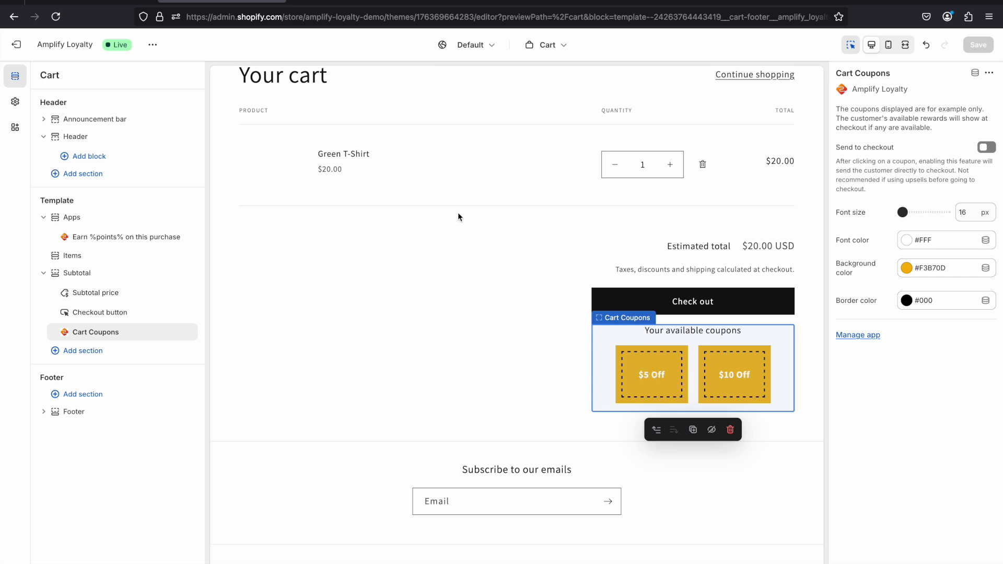
pyautogui.scroll(5, 457, 212)
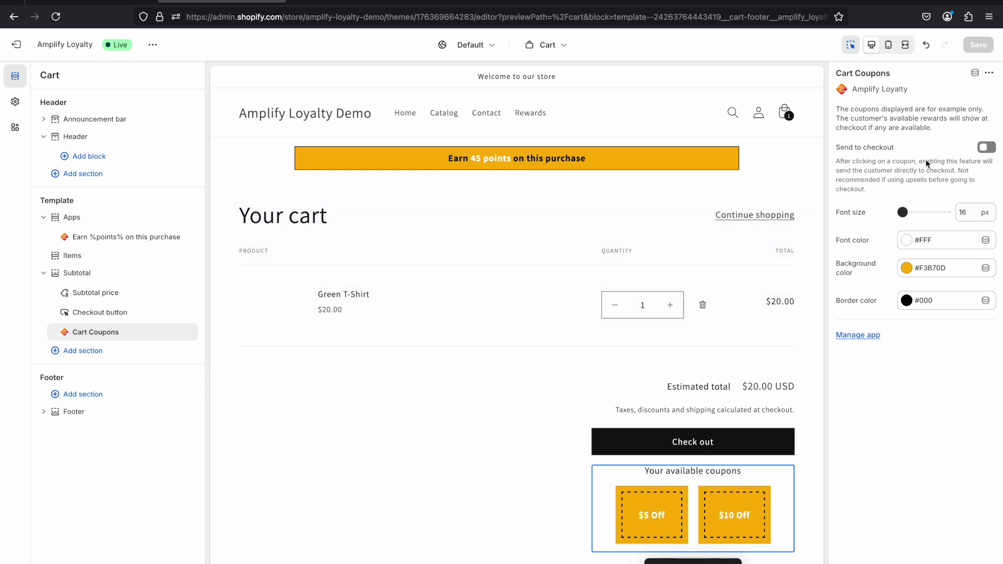
pyautogui.click(900, 192)
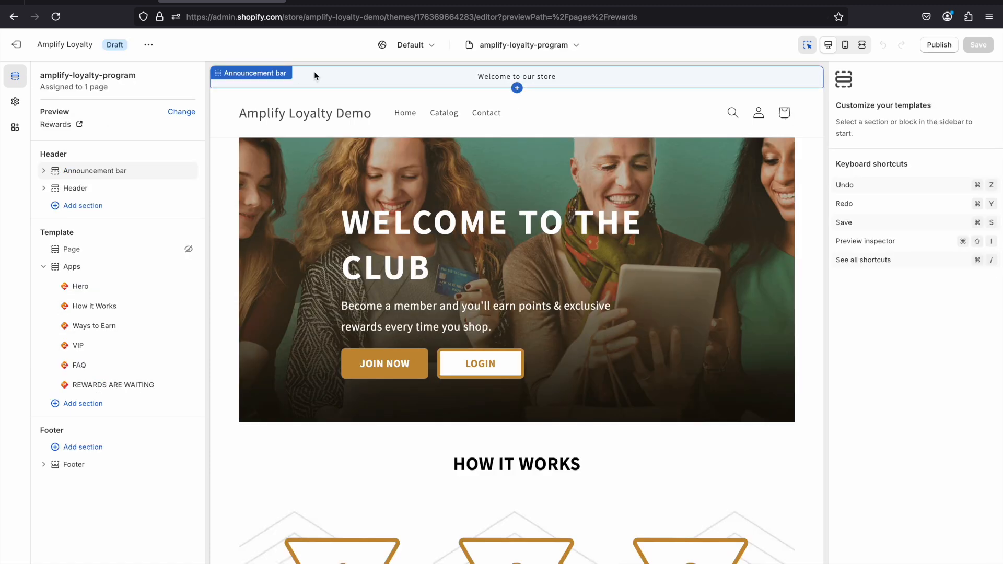
# Leave the theme editor and open the Main menu from the online store's navigation settings.
pyautogui.click(16, 45)
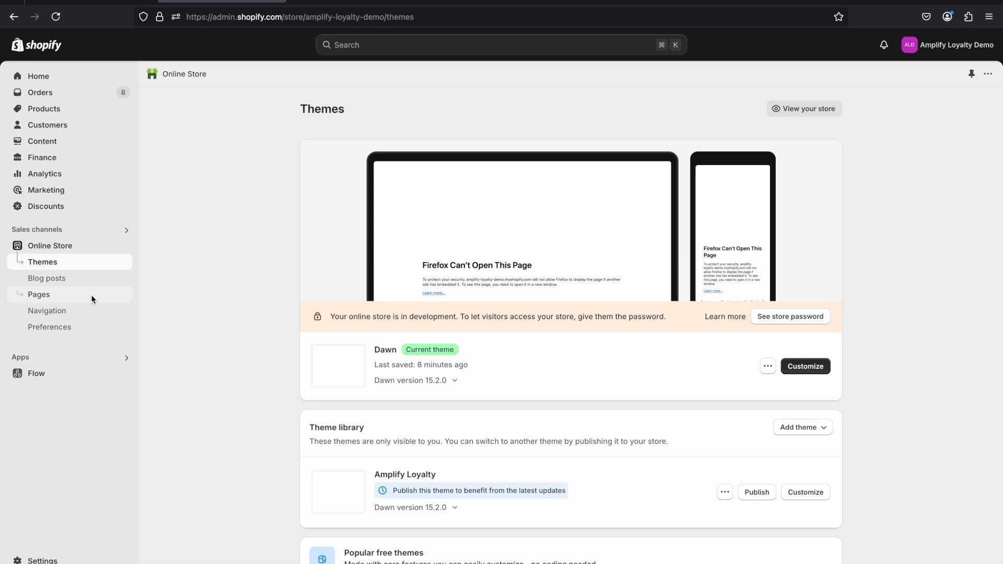
pyautogui.click(62, 312)
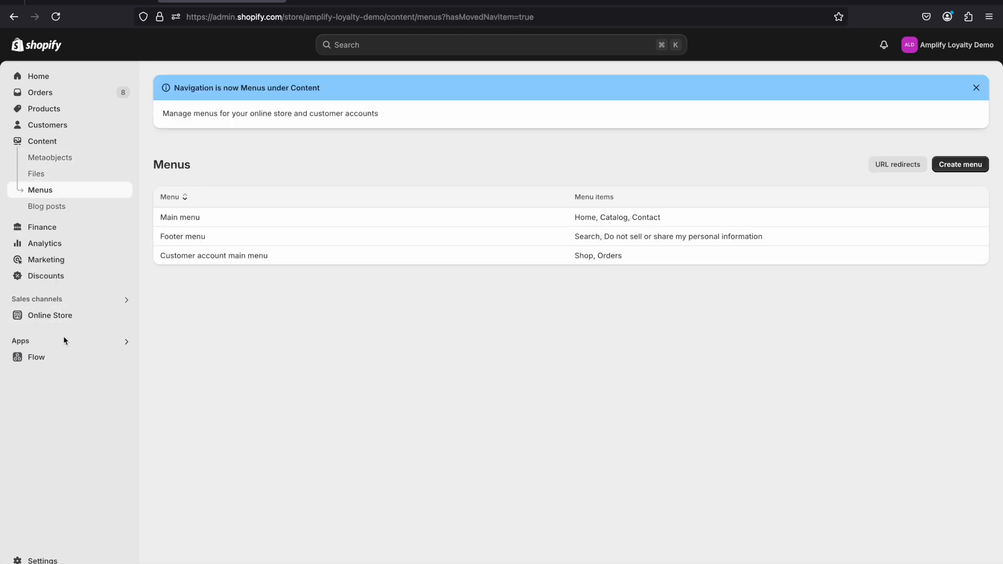
pyautogui.click(55, 314)
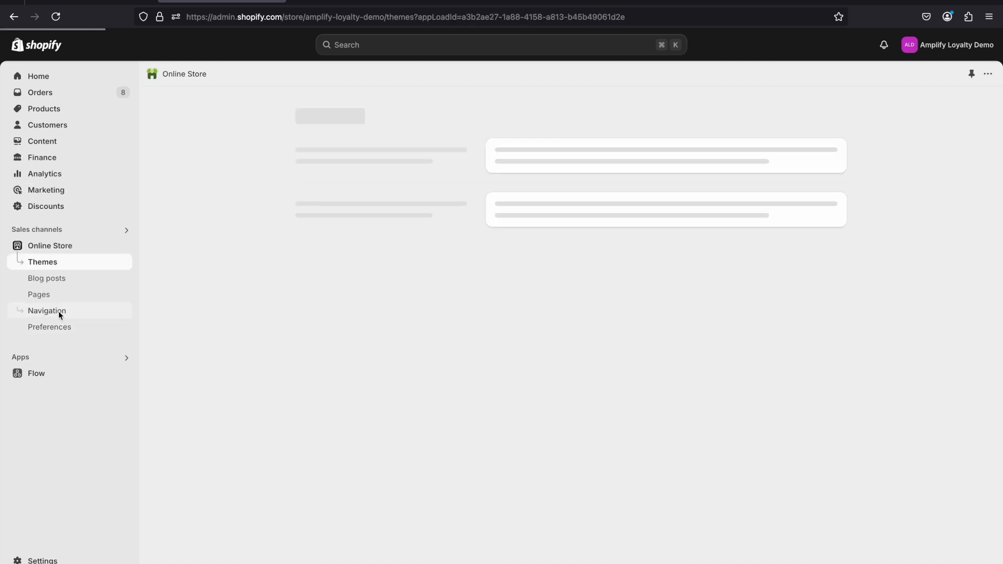
pyautogui.click(58, 311)
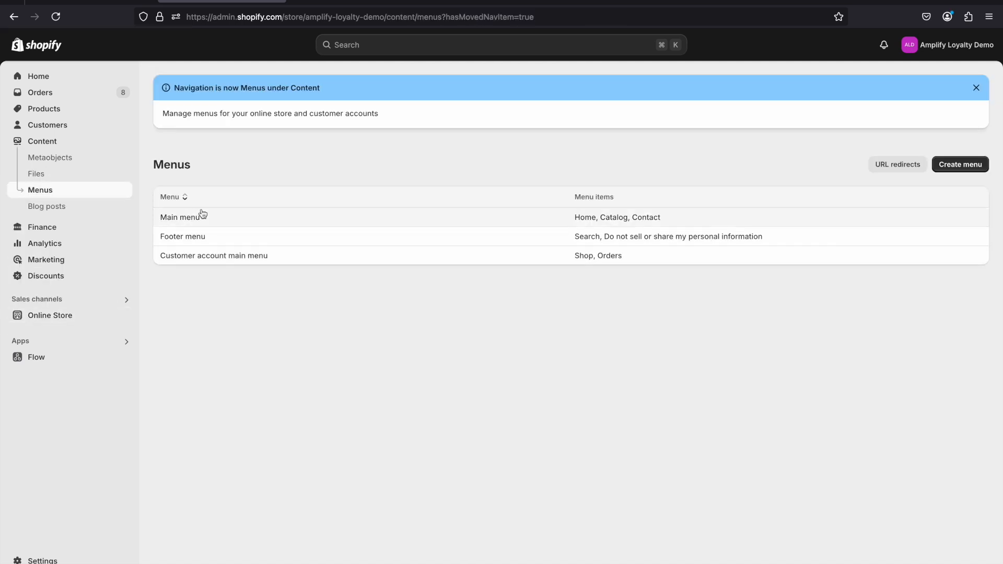
pyautogui.click(189, 220)
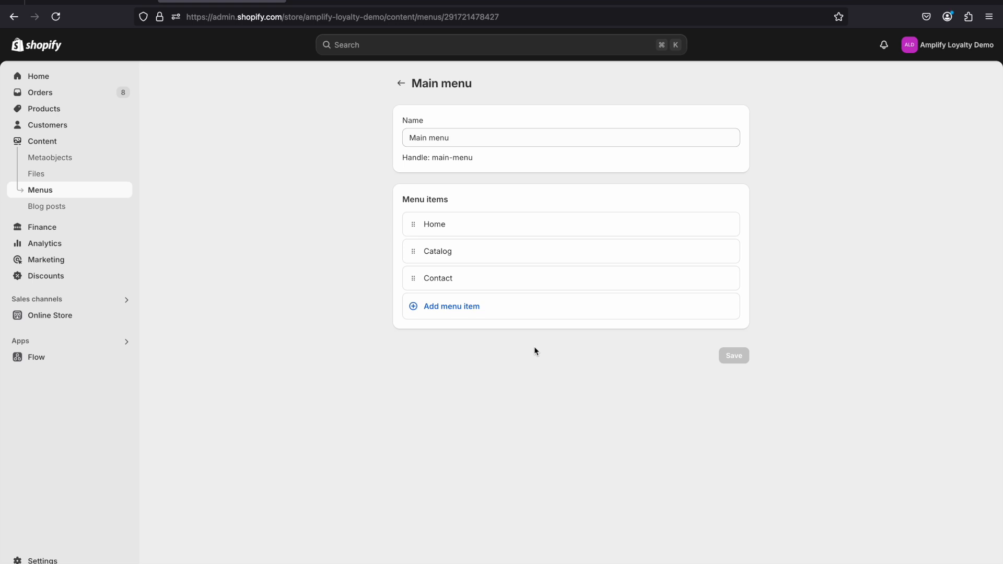
# Add a menu item labeled Rewards that links to the Rewards page, and save the Main menu.
pyautogui.click(454, 311)
pyautogui.write('Rewards')
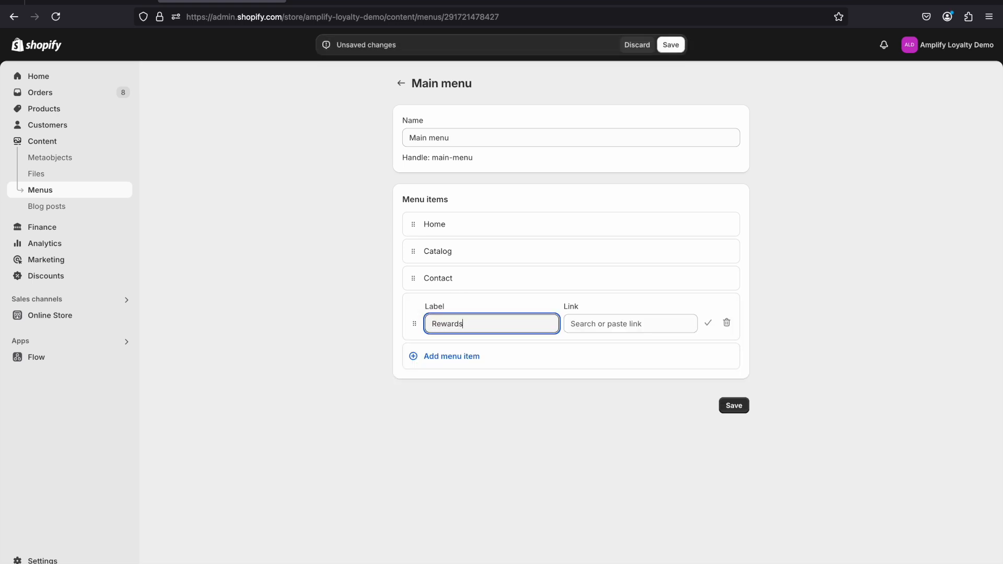
pyautogui.click(594, 323)
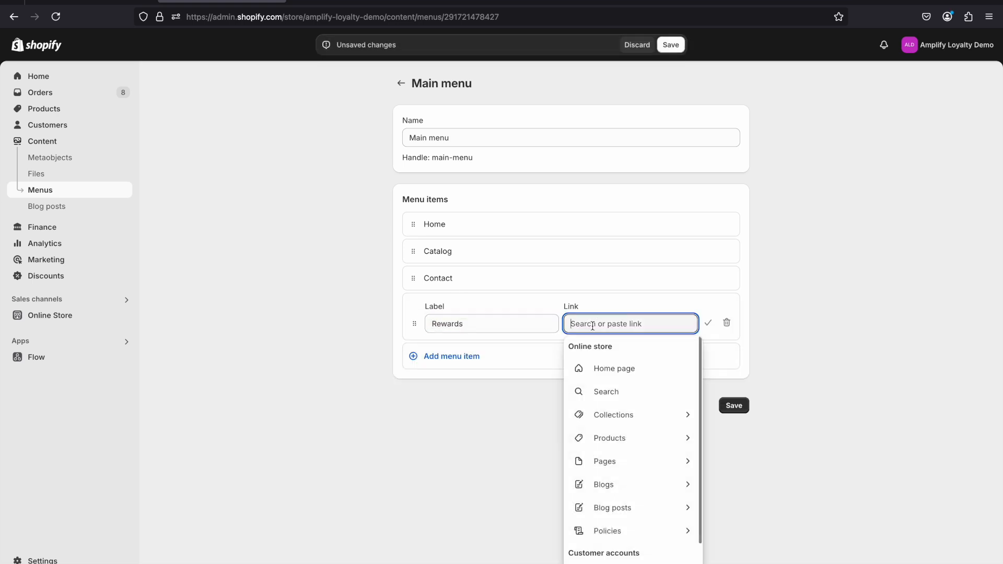
pyautogui.click(618, 460)
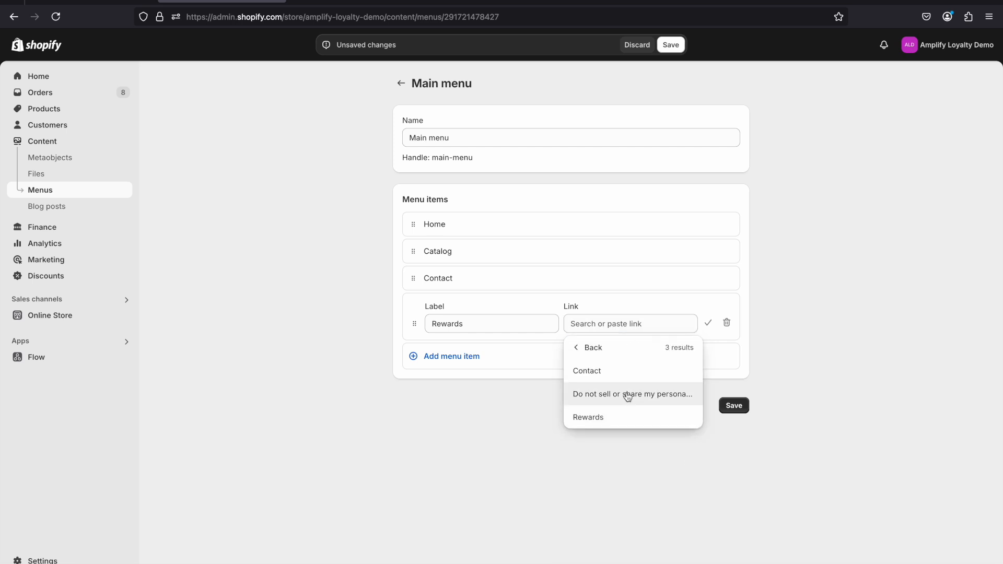
pyautogui.click(611, 415)
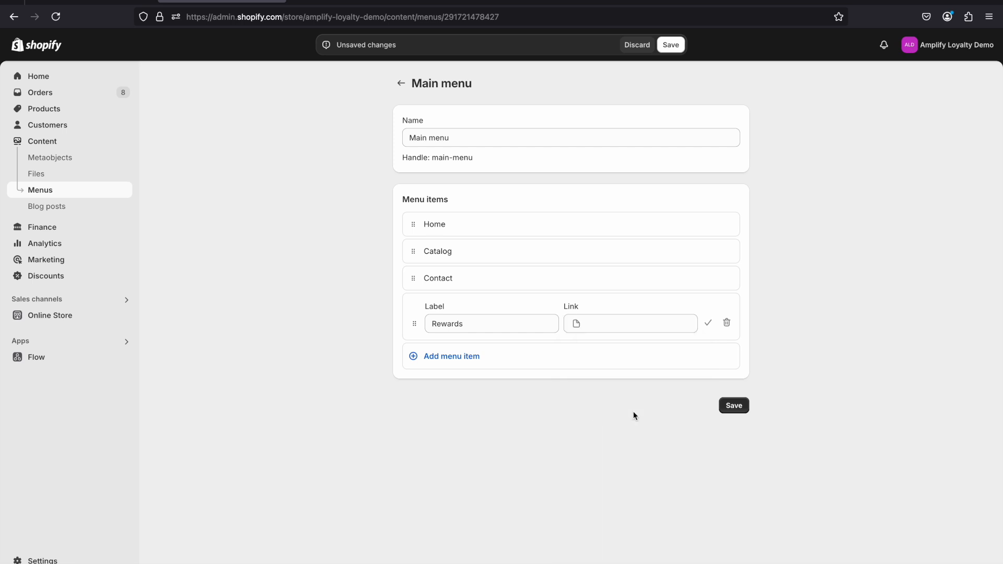
pyautogui.click(733, 406)
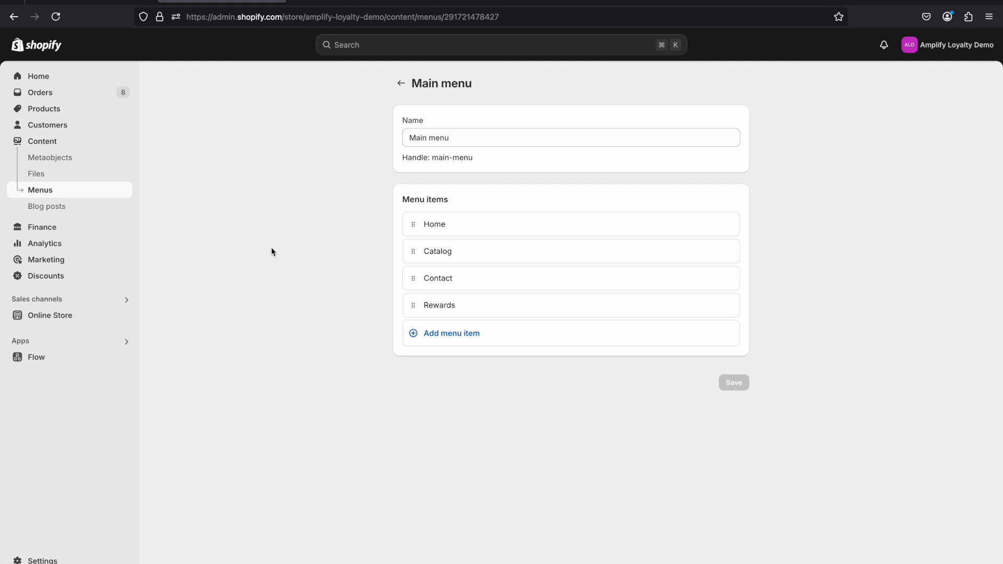
# Publish the Amplify Loyalty theme from the theme library to replace the current Dawn theme.
pyautogui.click(61, 315)
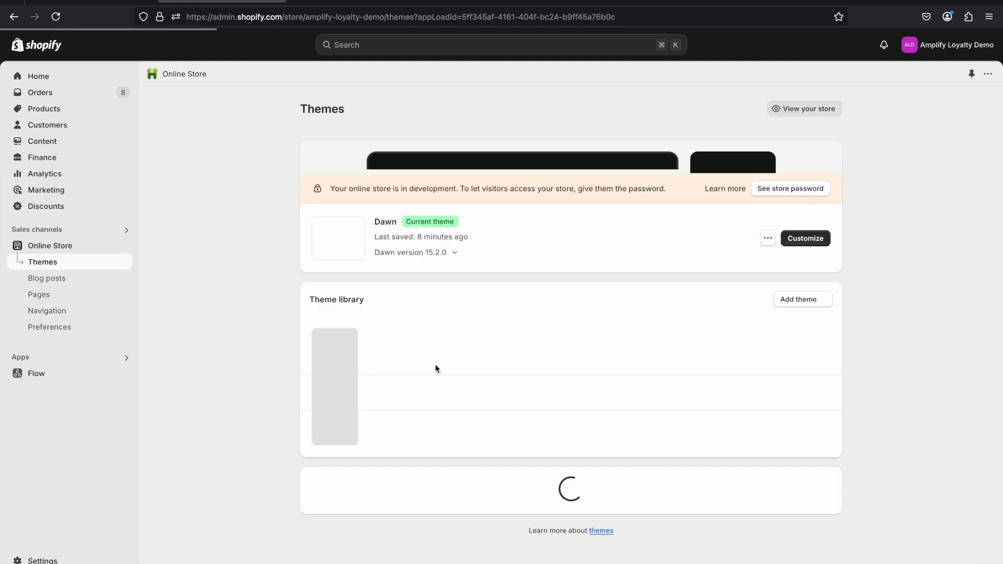
pyautogui.scroll(-1, 702, 491)
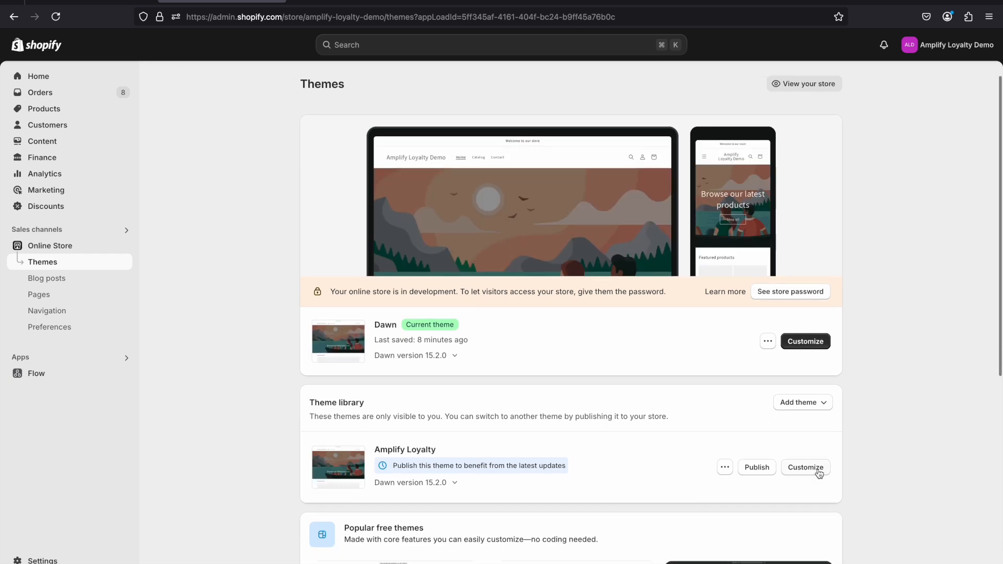
pyautogui.click(757, 467)
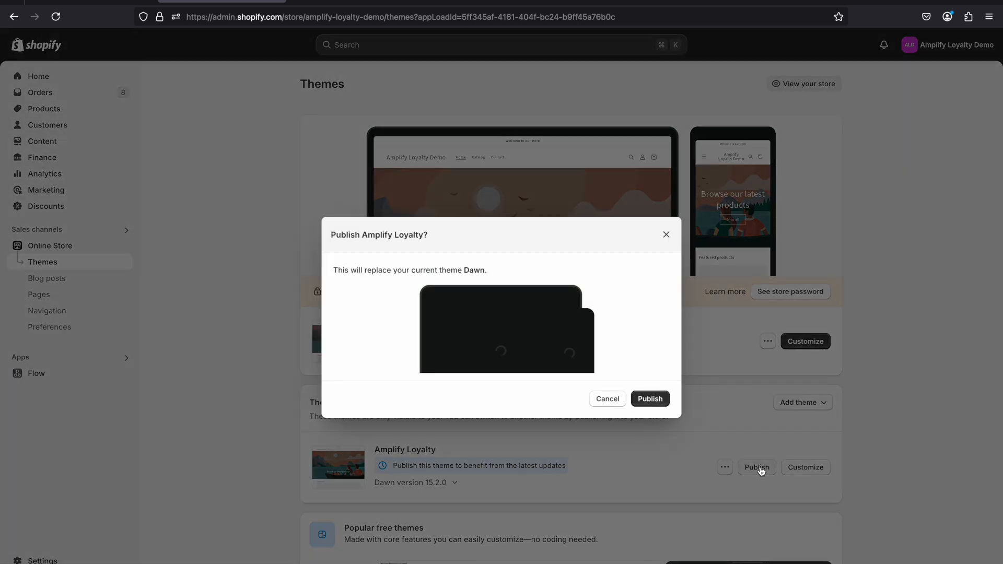
pyautogui.click(649, 399)
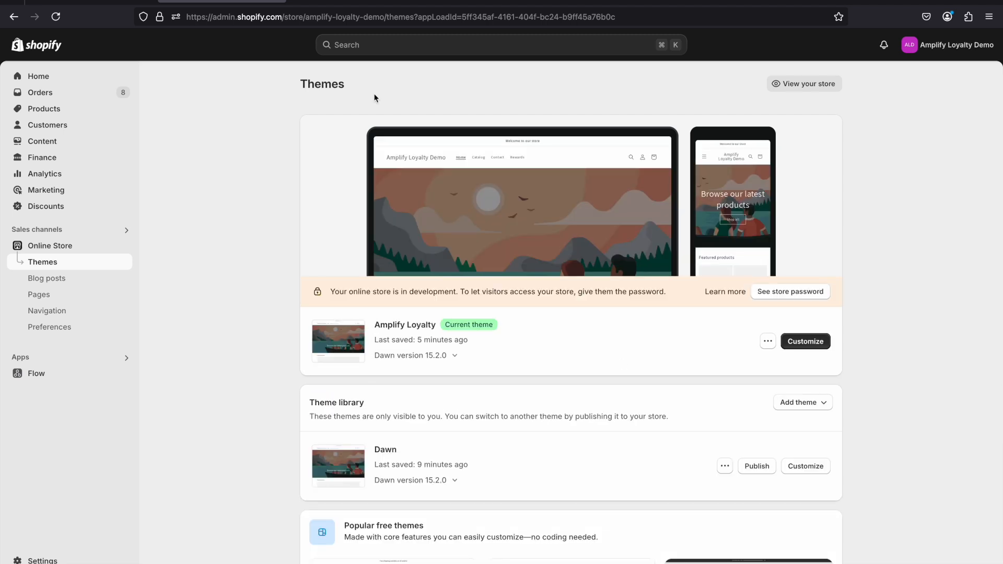
# Switch to the live storefront, open the Rewards page and review its hero, How It Works steps and ways-to-earn cards.
pyautogui.click(333, 1)
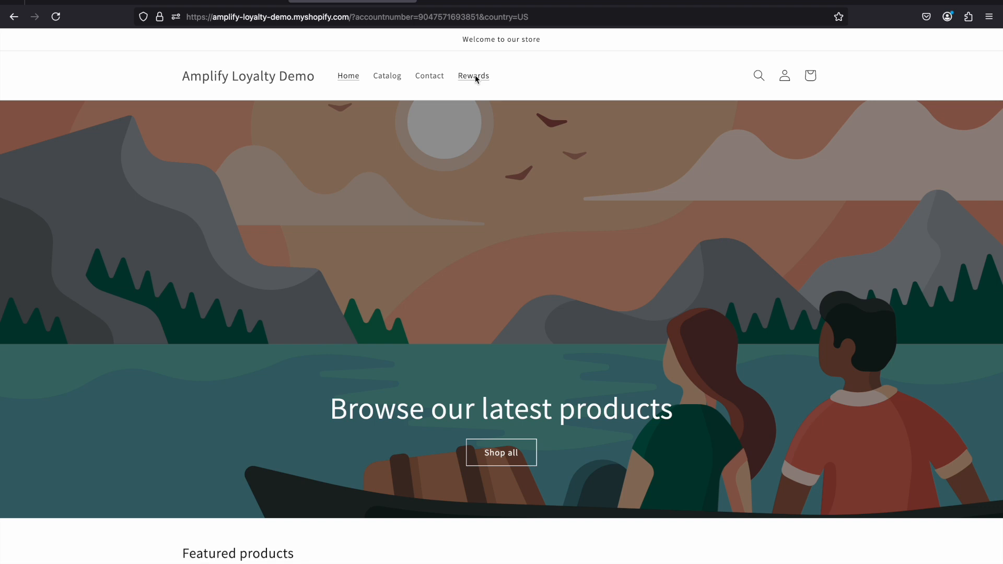
pyautogui.click(474, 78)
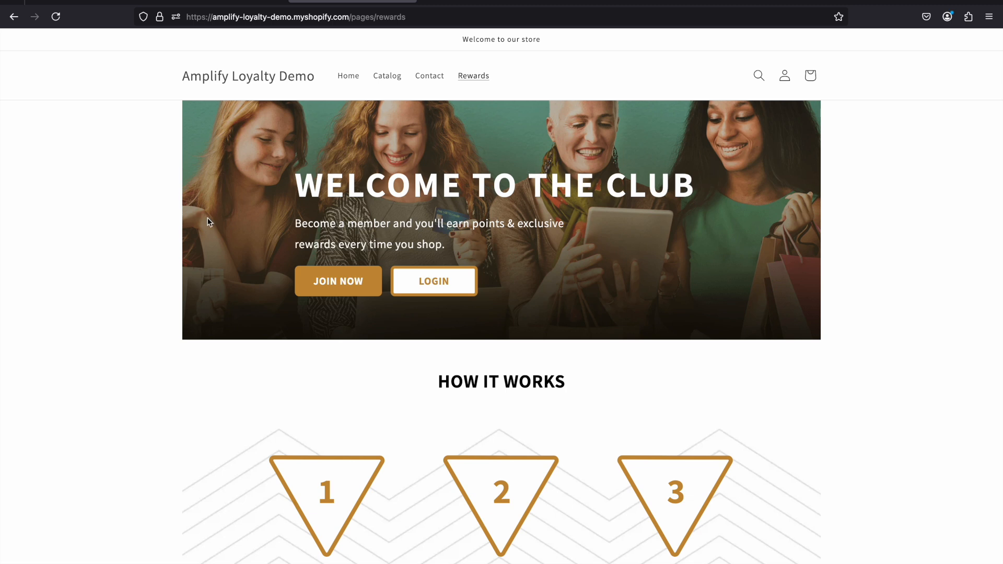
pyautogui.scroll(-1, 239, 195)
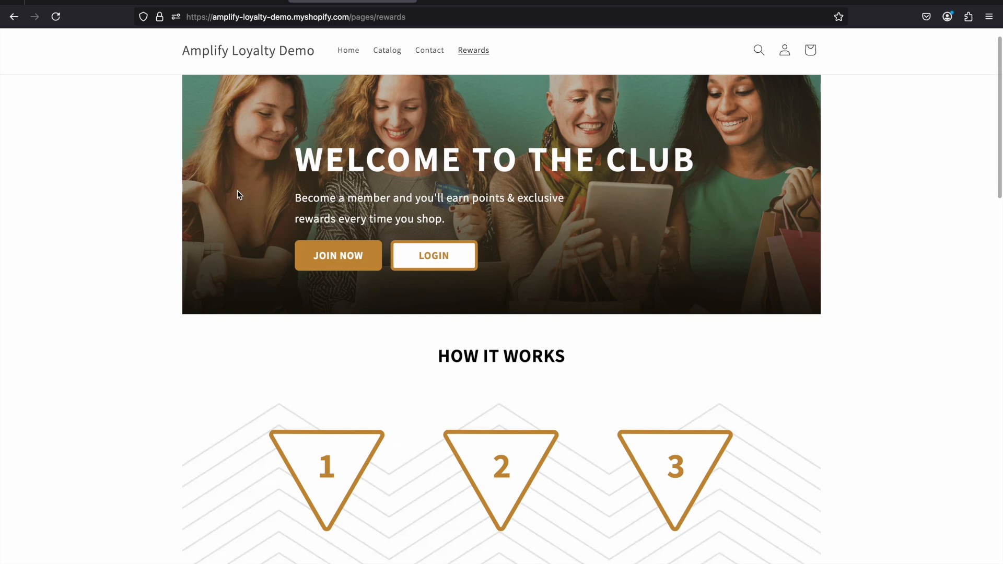
pyautogui.scroll(-3, 237, 191)
pyautogui.scroll(-1, 237, 194)
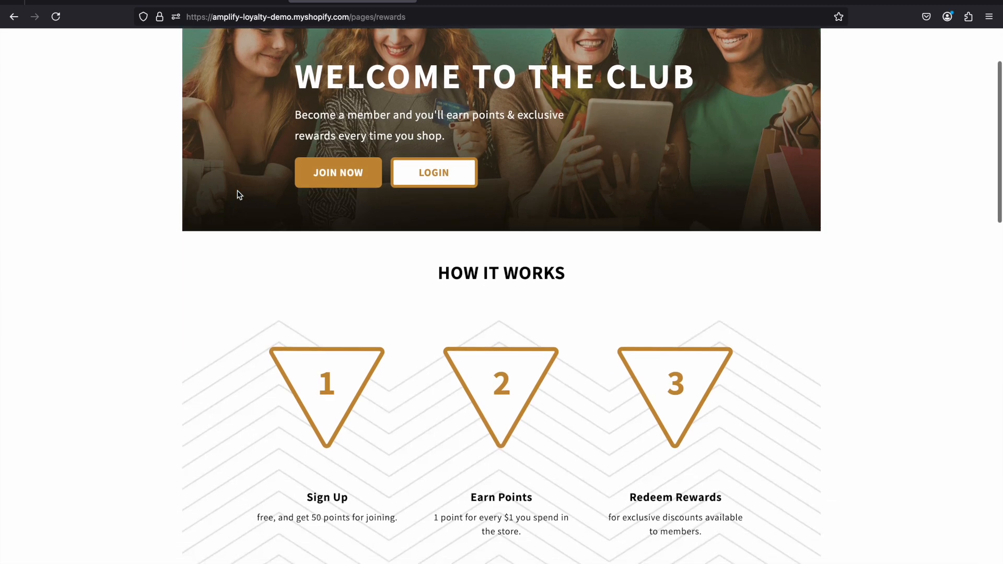
pyautogui.click(241, 169)
pyautogui.scroll(-8, 411, 206)
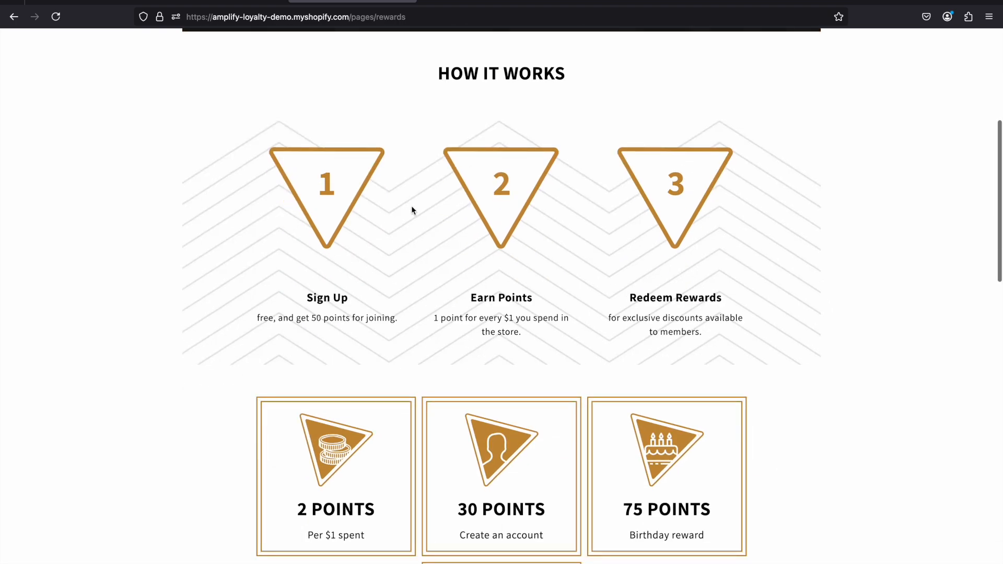
pyautogui.scroll(-5, 412, 210)
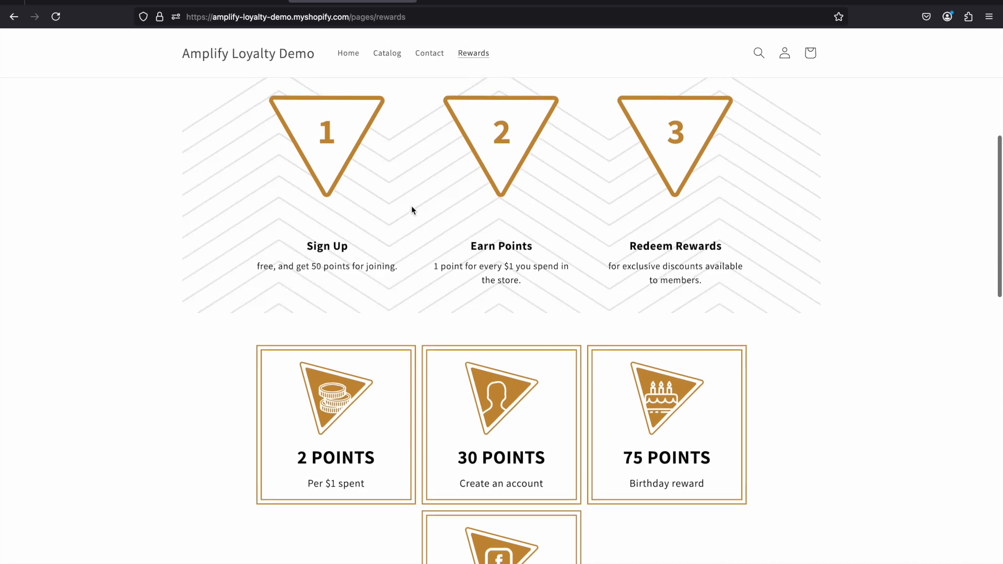
pyautogui.scroll(-3, 411, 210)
pyautogui.moveTo(365, 219)
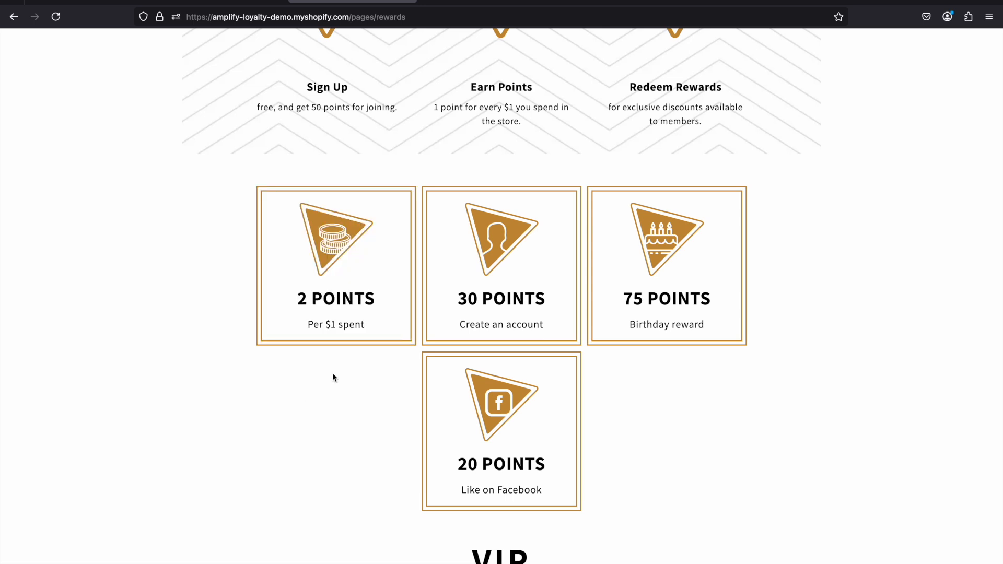
pyautogui.moveTo(488, 313)
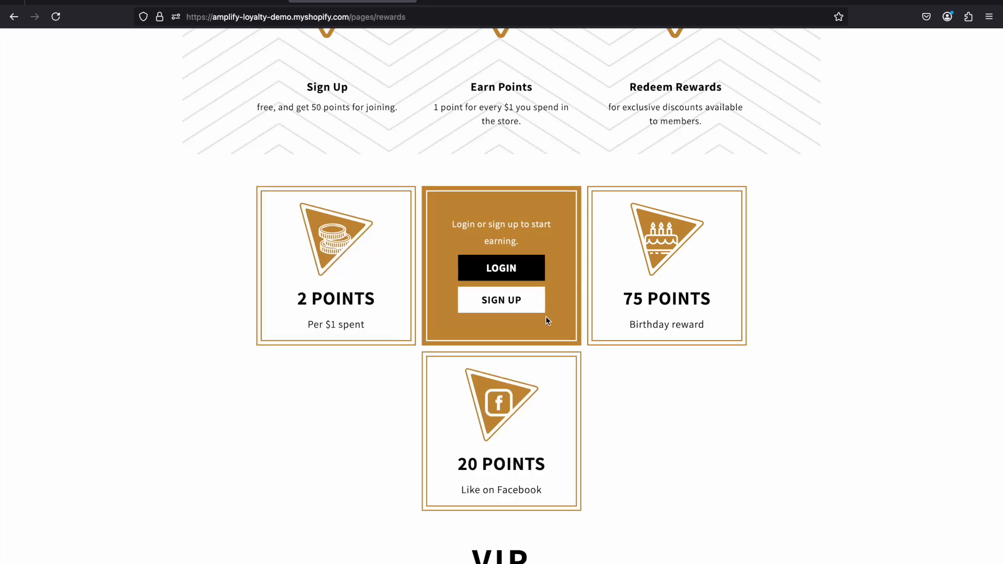
# Review the Like on Facebook card and the Bronze and Silver tiers of the VIP program on the Rewards page.
pyautogui.moveTo(504, 429)
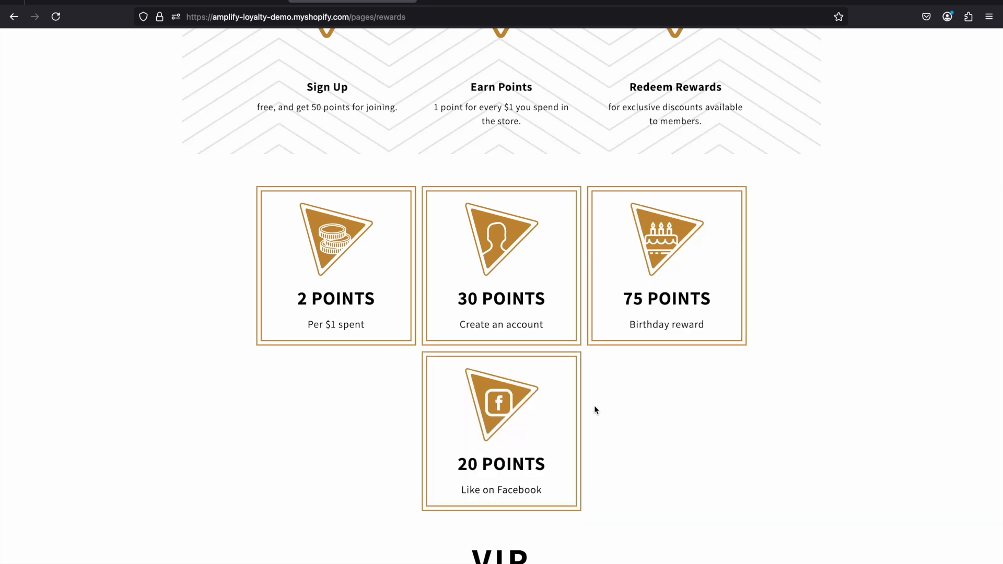
pyautogui.scroll(-2, 594, 405)
pyautogui.scroll(-5, 539, 296)
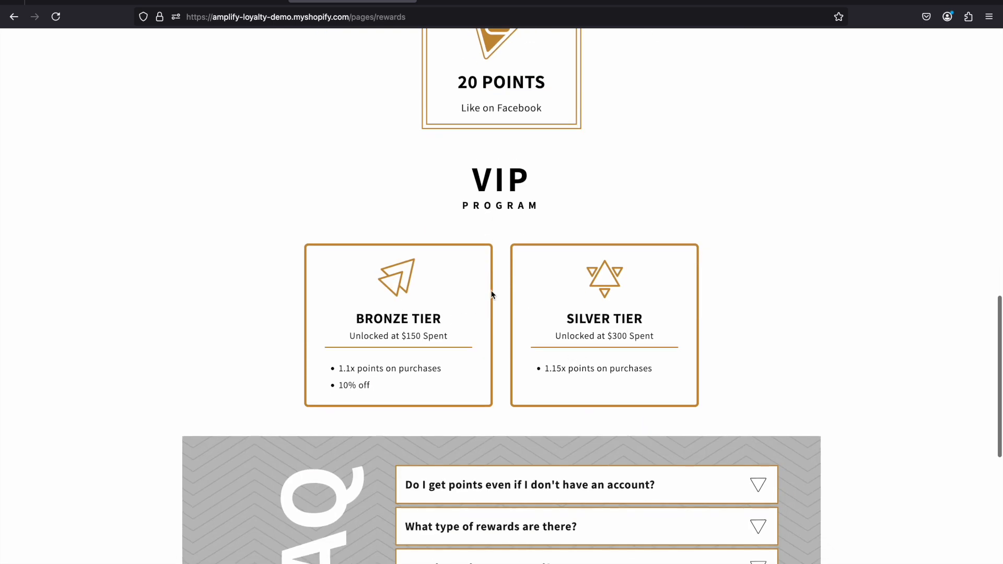
pyautogui.scroll(-2, 555, 375)
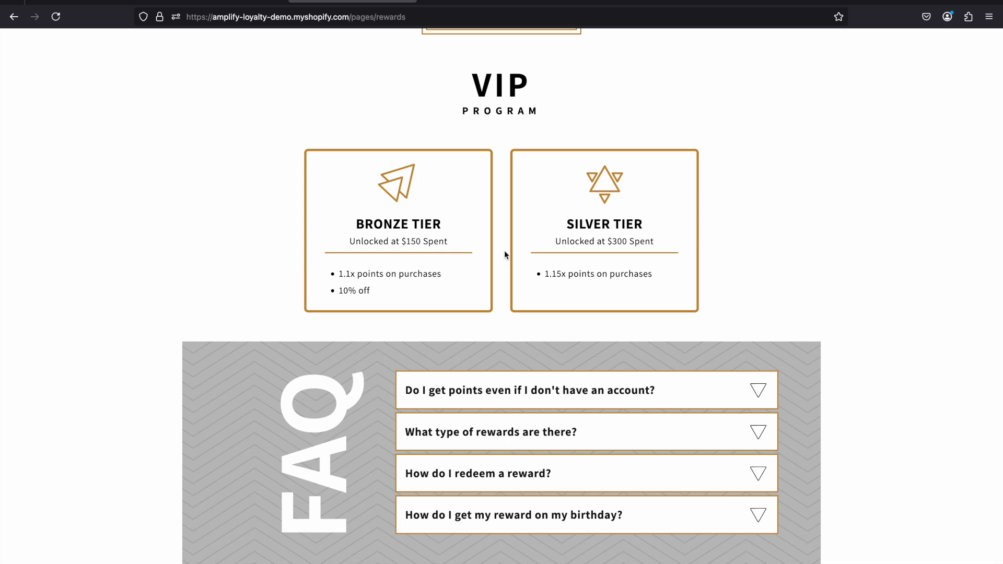
pyautogui.scroll(-3, 562, 286)
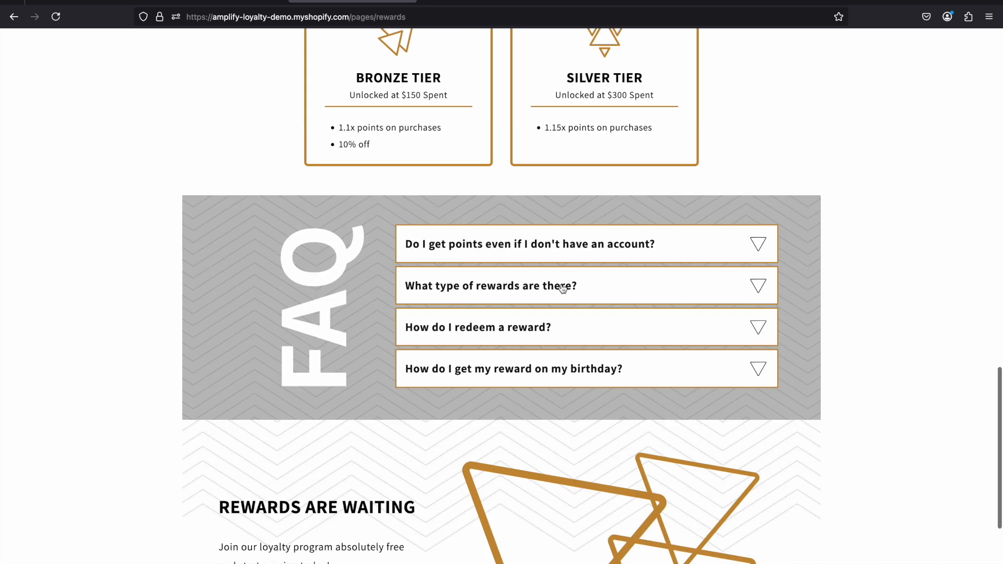
# Expand the FAQ questions about points without an account and reward types, and review the Rewards Are Waiting section.
pyautogui.click(691, 252)
pyautogui.scroll(-1, 691, 252)
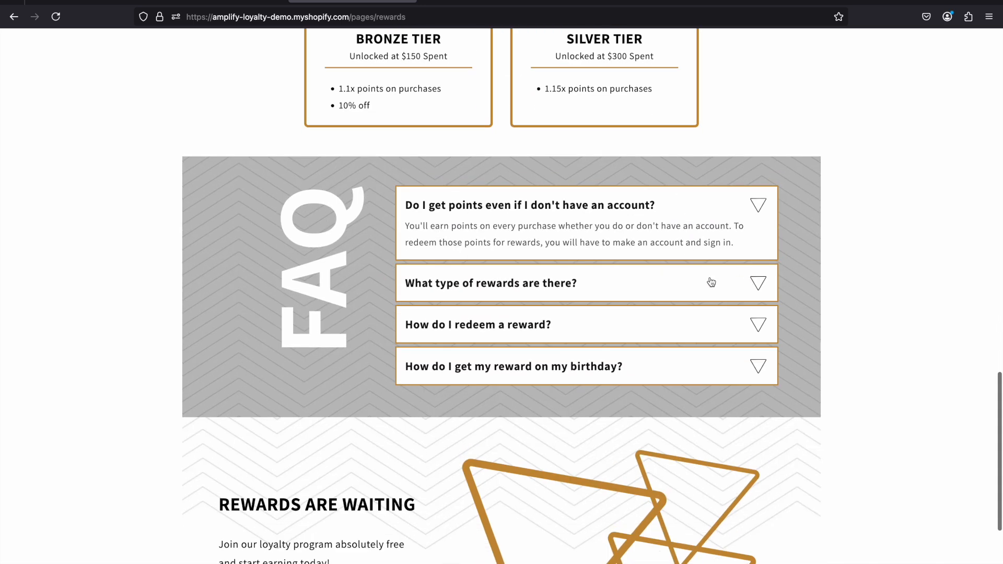
pyautogui.click(667, 282)
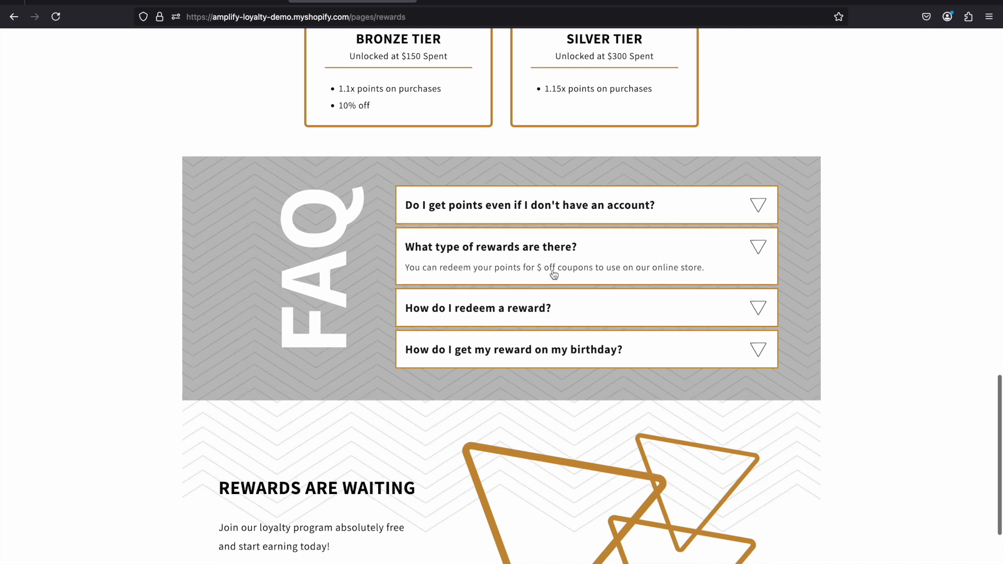
pyautogui.scroll(-6, 469, 306)
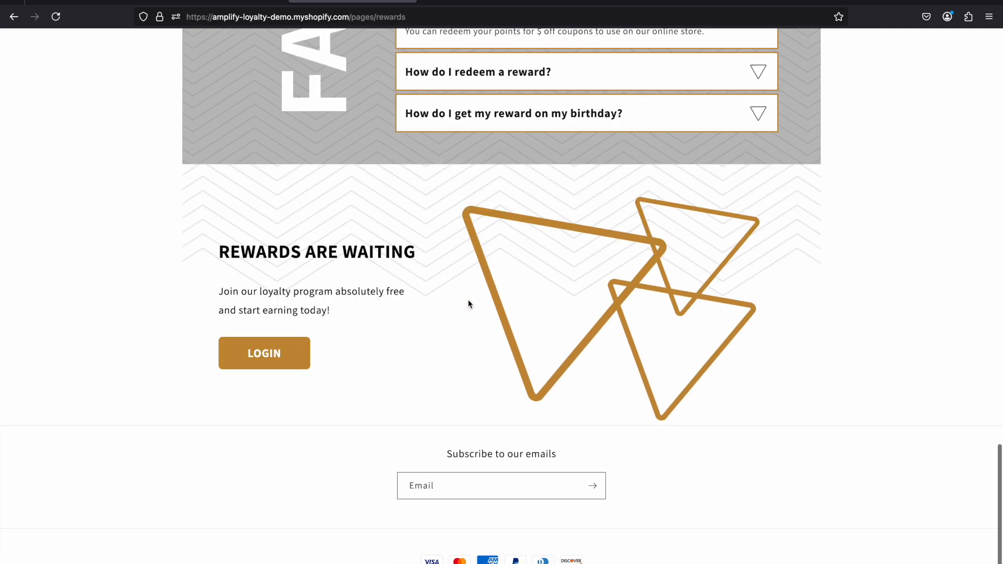
pyautogui.scroll(1, 468, 303)
# Check the logged-in member's points balance and redeemable coupons, and view the event history before closing it.
pyautogui.scroll(20, 302, 344)
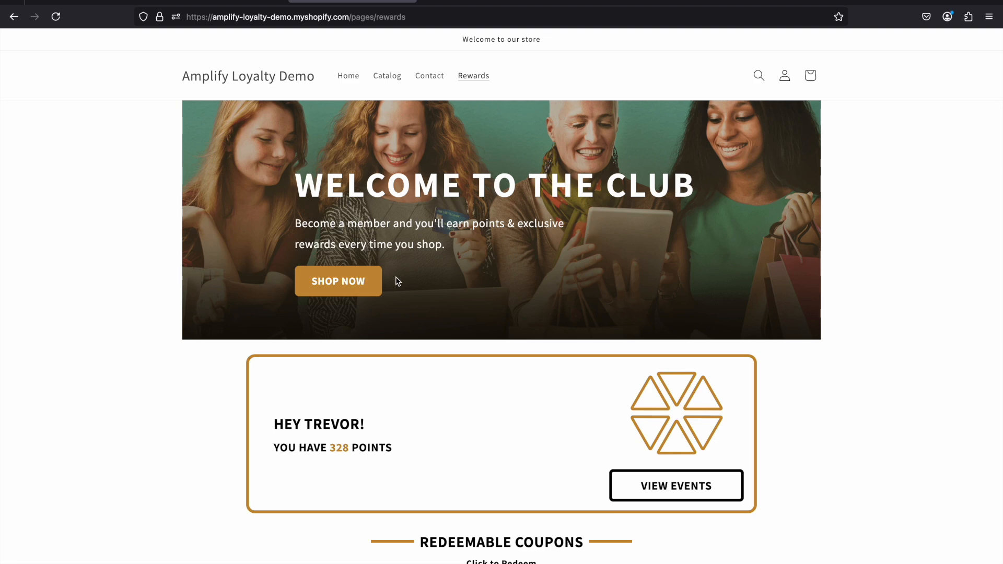
pyautogui.scroll(-5, 397, 281)
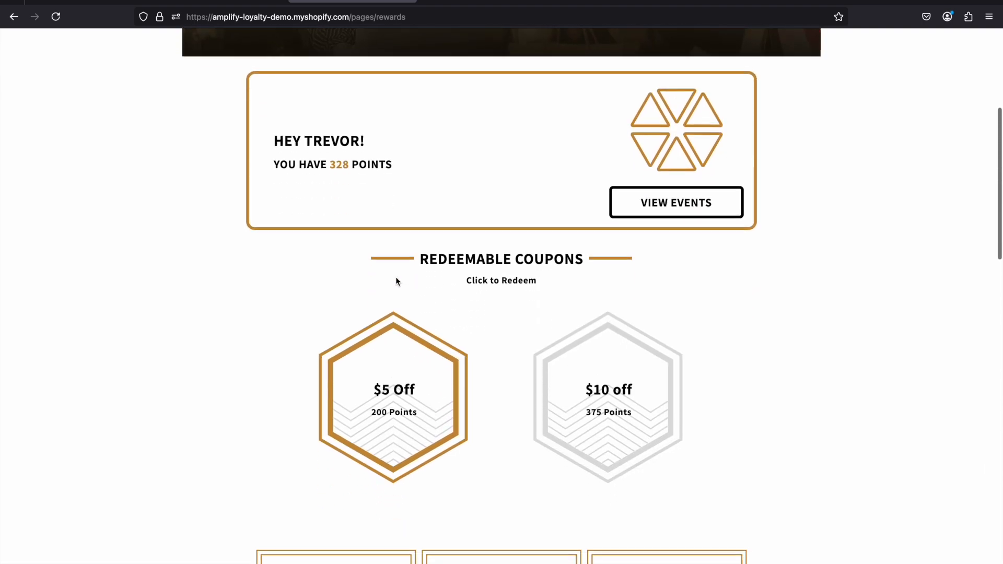
pyautogui.click(664, 209)
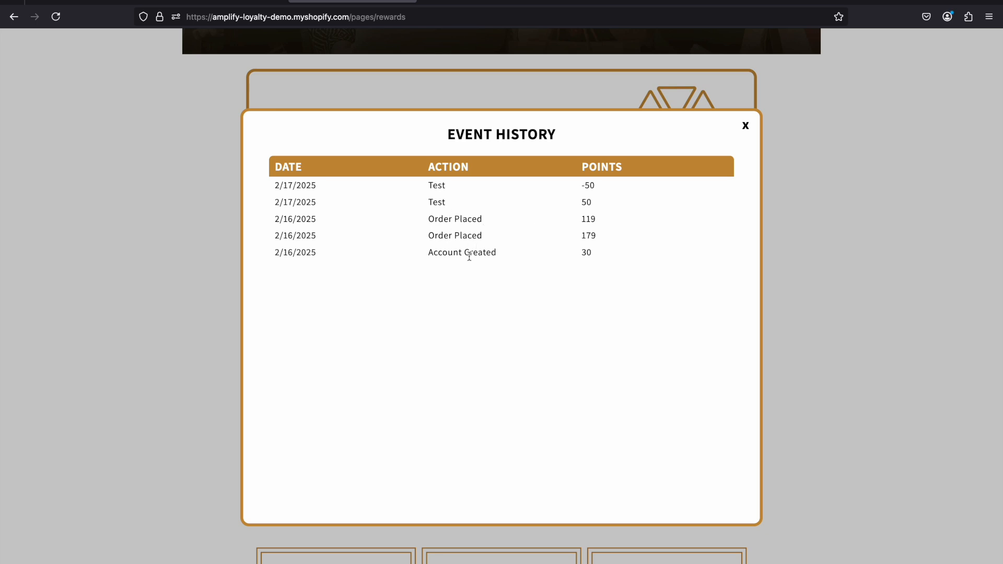
pyautogui.click(745, 126)
# Redeem 200 points for the $5 Off coupon and dismiss the coupon message to continue shopping.
pyautogui.scroll(-3, 404, 271)
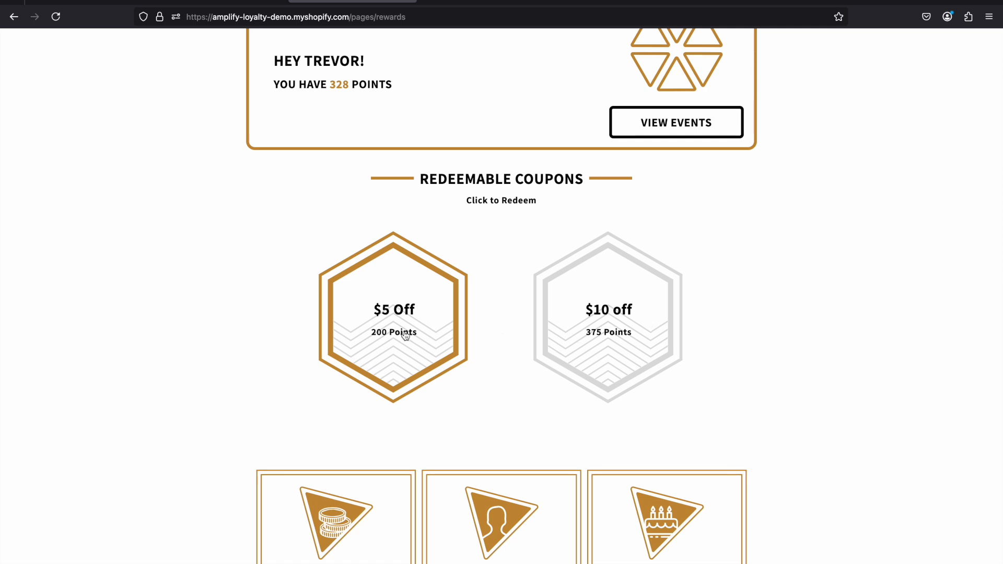
pyautogui.click(386, 324)
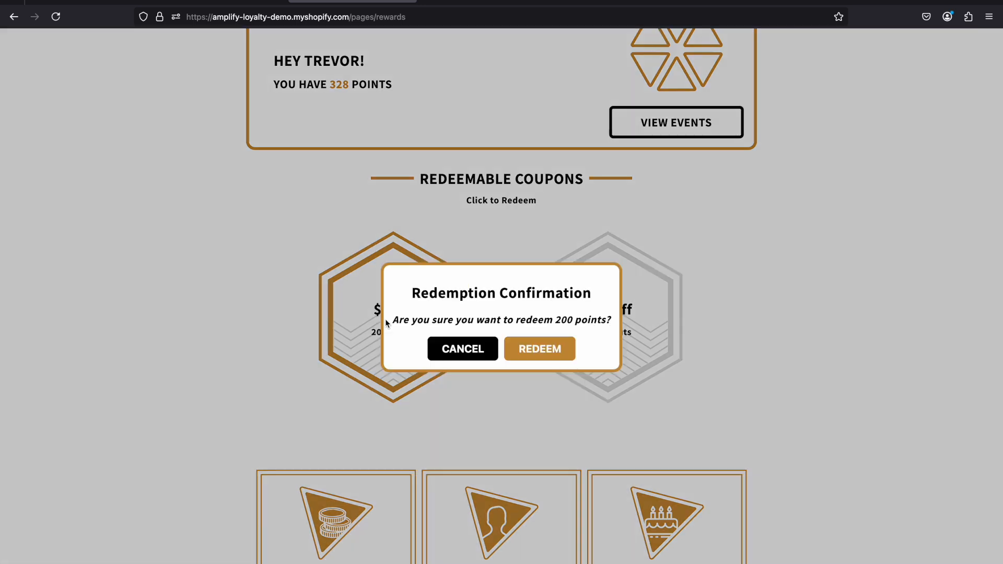
pyautogui.click(543, 350)
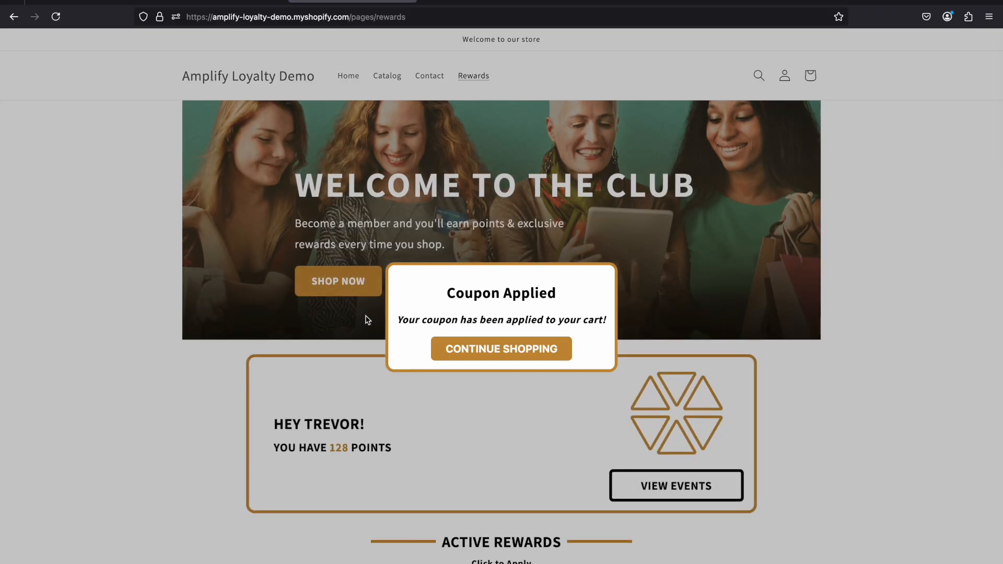
pyautogui.click(501, 350)
# Check the member's points balance after the redemption and review the redemption entry in the event history.
pyautogui.scroll(-4, 450, 362)
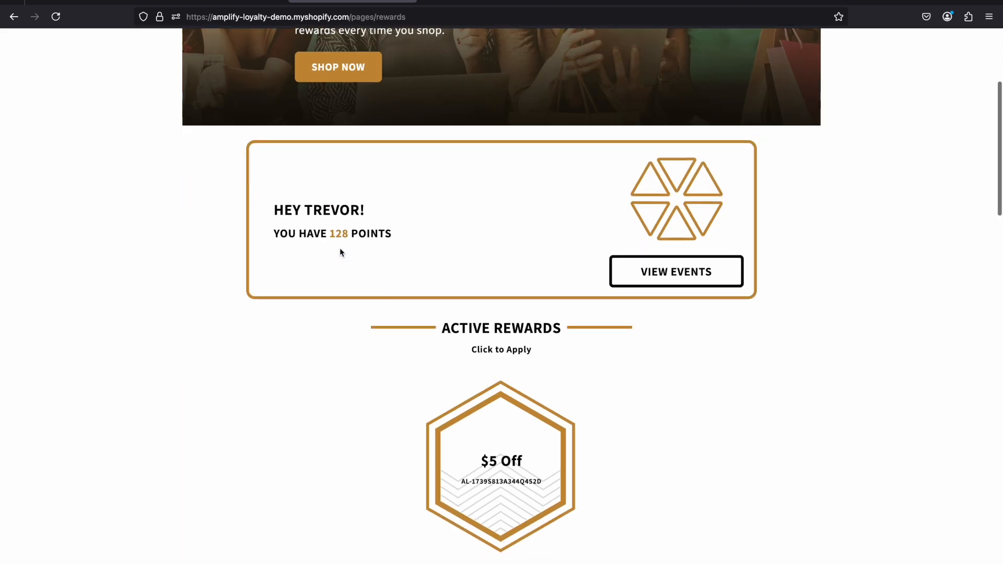
pyautogui.moveTo(331, 233); pyautogui.dragTo(350, 233)
pyautogui.scroll(-2, 528, 419)
pyautogui.scroll(-1, 529, 421)
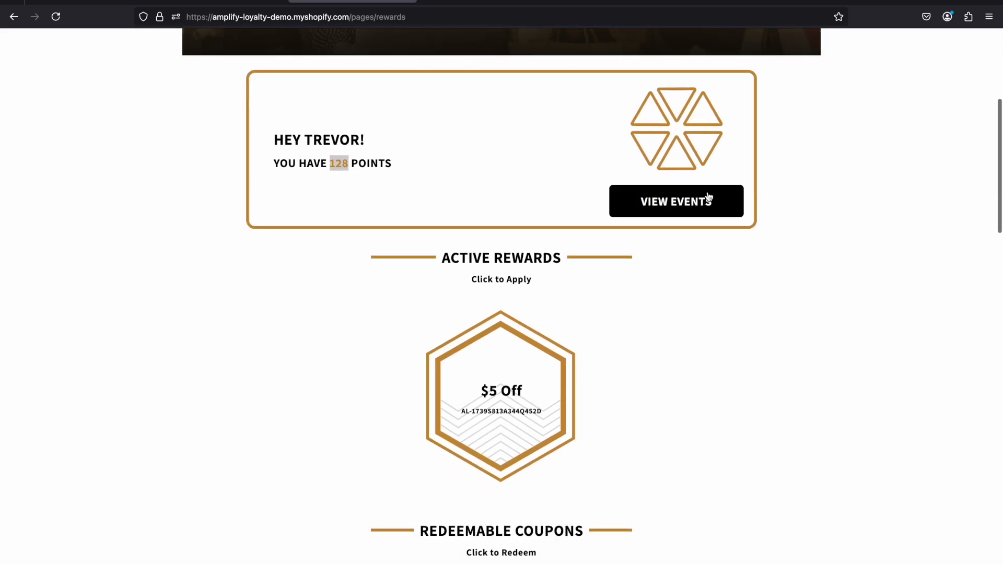
pyautogui.click(689, 199)
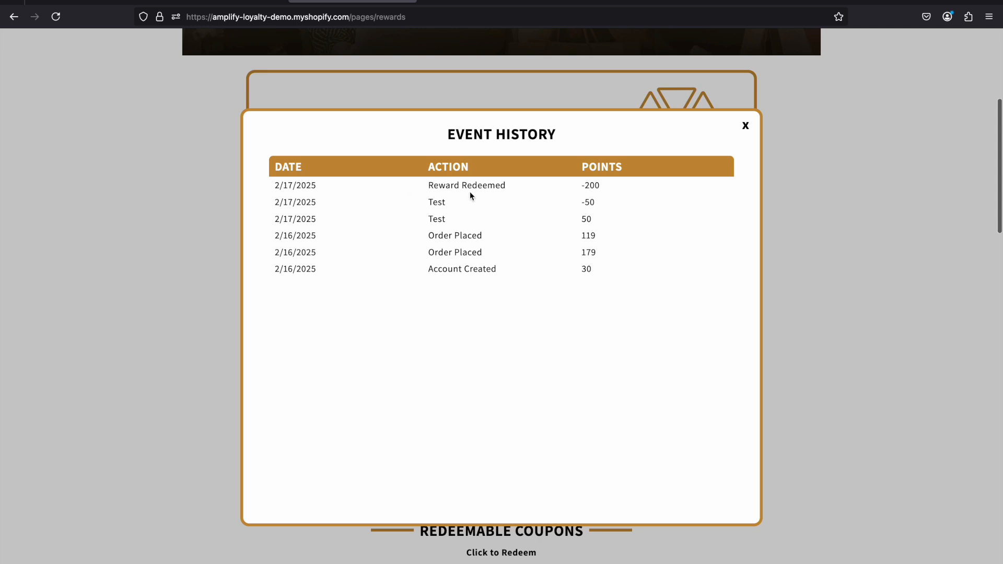
pyautogui.click(745, 127)
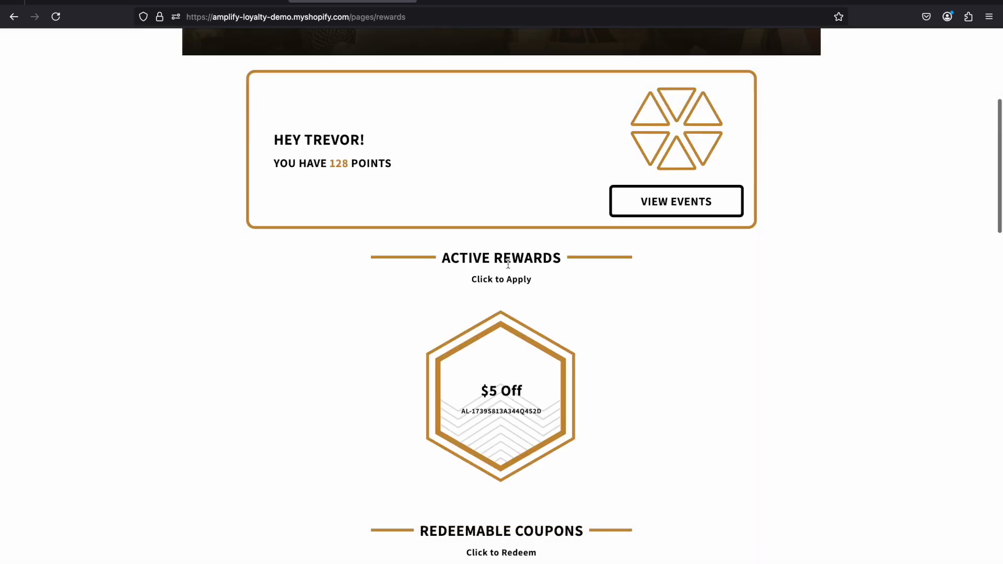
# Apply the $5 Off coupon from the active rewards to the cart and continue shopping.
pyautogui.scroll(-3, 508, 266)
pyautogui.scroll(-1, 509, 274)
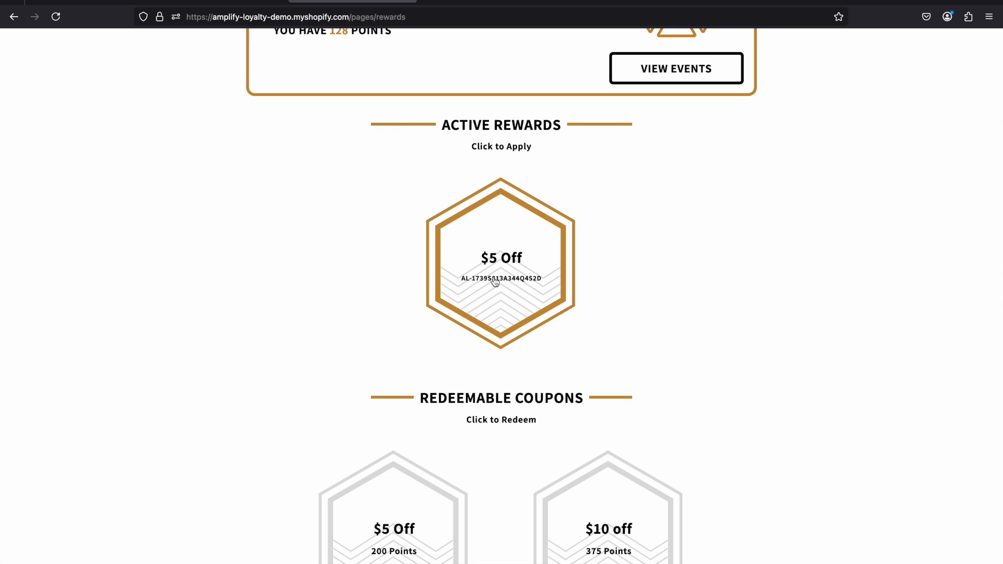
pyautogui.scroll(-2, 495, 282)
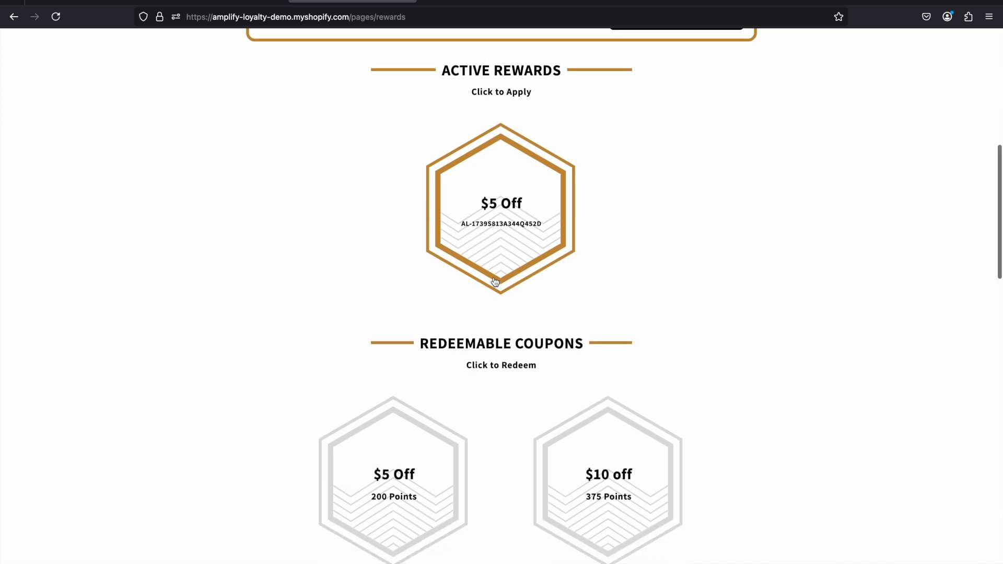
pyautogui.scroll(1, 496, 260)
pyautogui.click(497, 258)
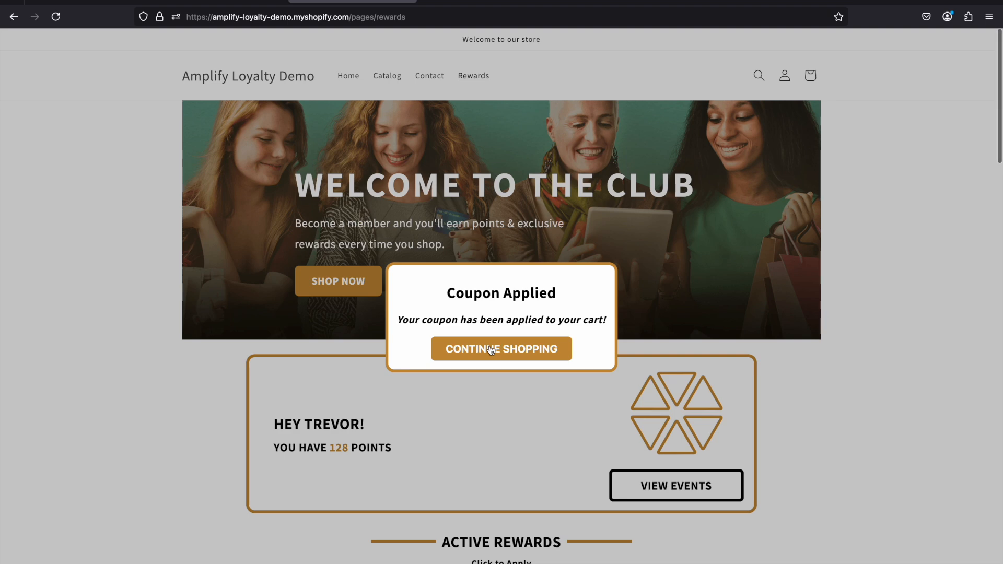
pyautogui.click(491, 349)
# Enter the member's birthday month and day in the Birthday reward card and submit it.
pyautogui.scroll(-7, 490, 347)
pyautogui.scroll(-7, 490, 346)
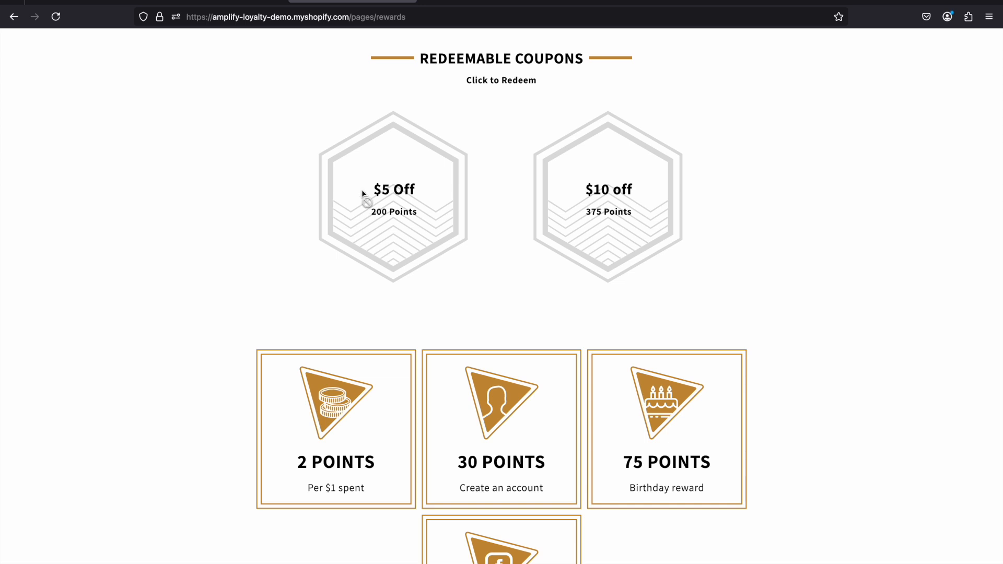
pyautogui.scroll(-4, 362, 192)
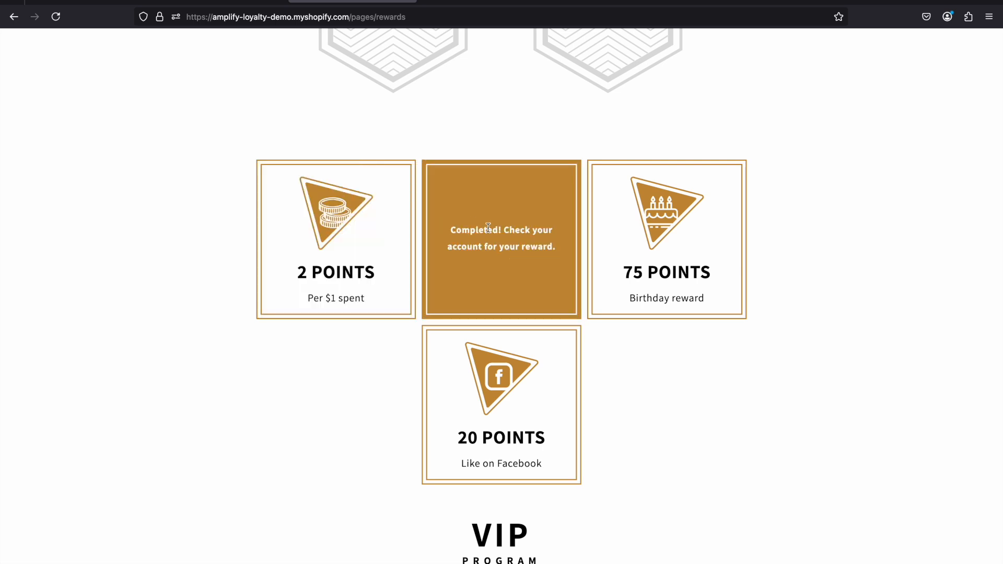
pyautogui.click(649, 249)
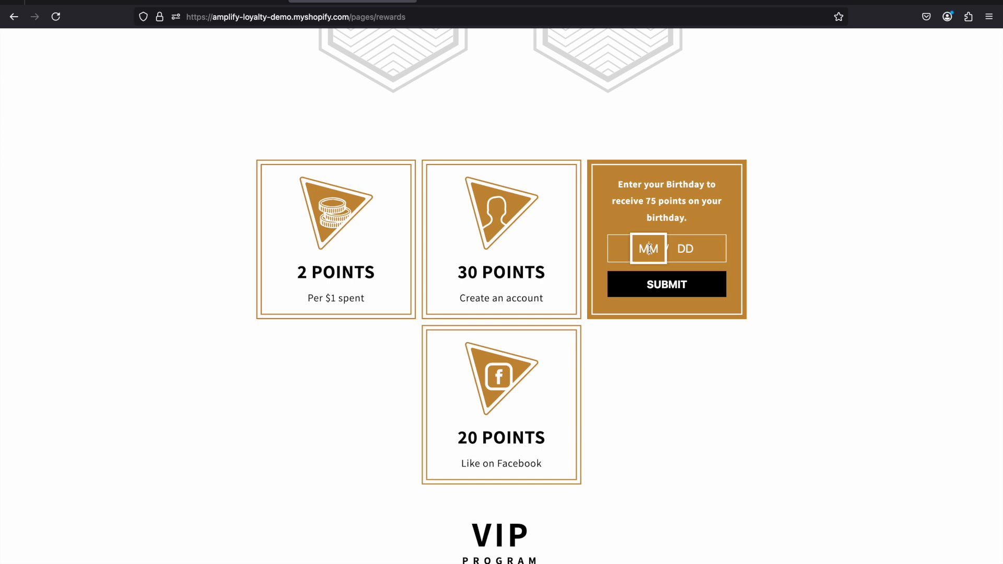
pyautogui.write('01')
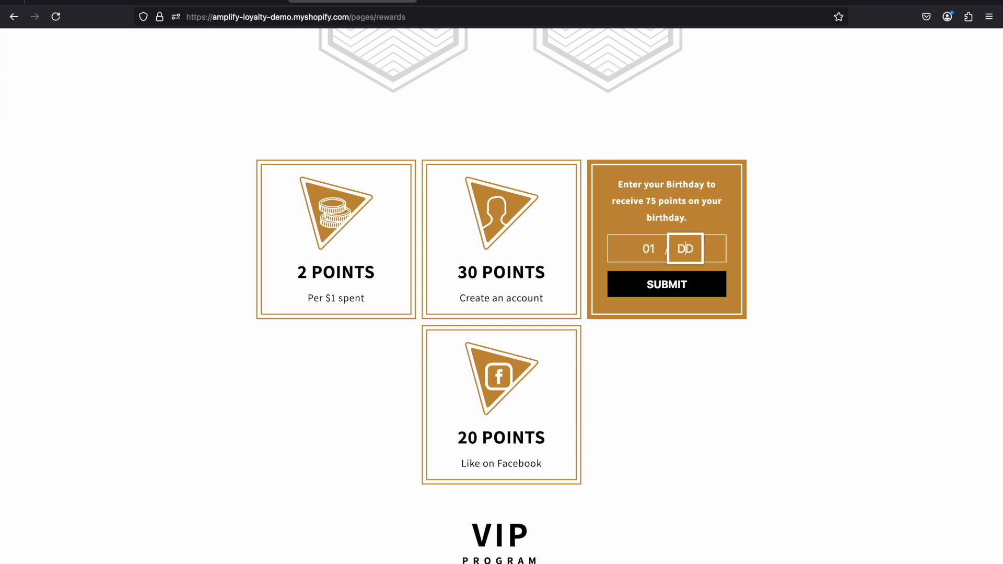
pyautogui.write('29')
pyautogui.click(667, 284)
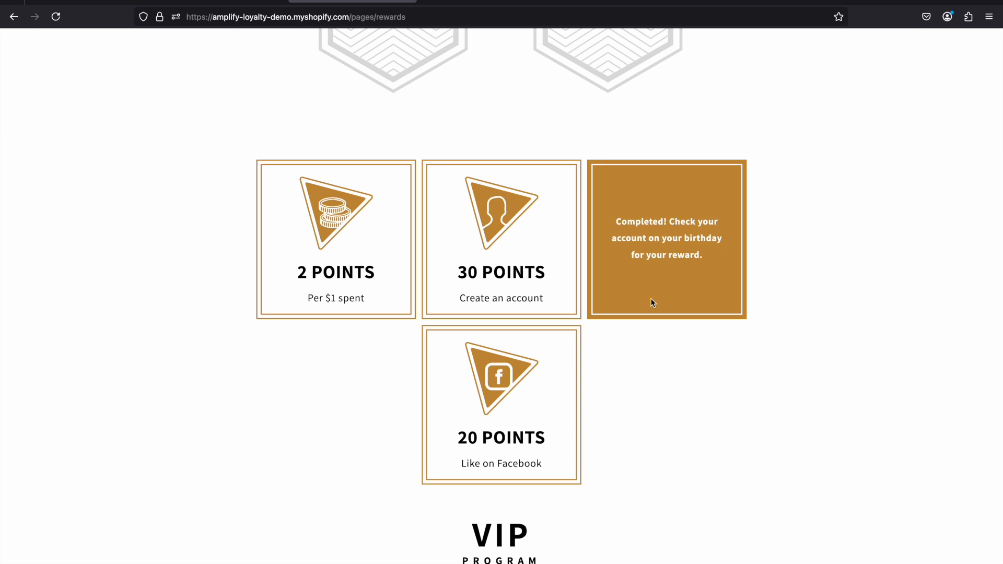
# Examine the Like Page option on the Facebook card, and review the logged-in view of the VIP program and FAQ sections.
pyautogui.moveTo(509, 412)
pyautogui.scroll(-2, 512, 397)
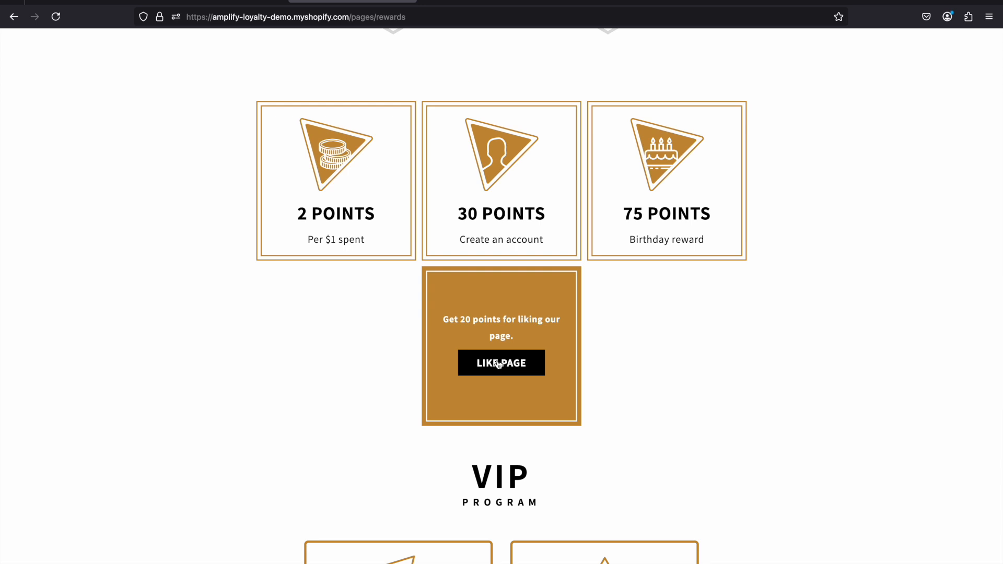
pyautogui.scroll(-6, 499, 364)
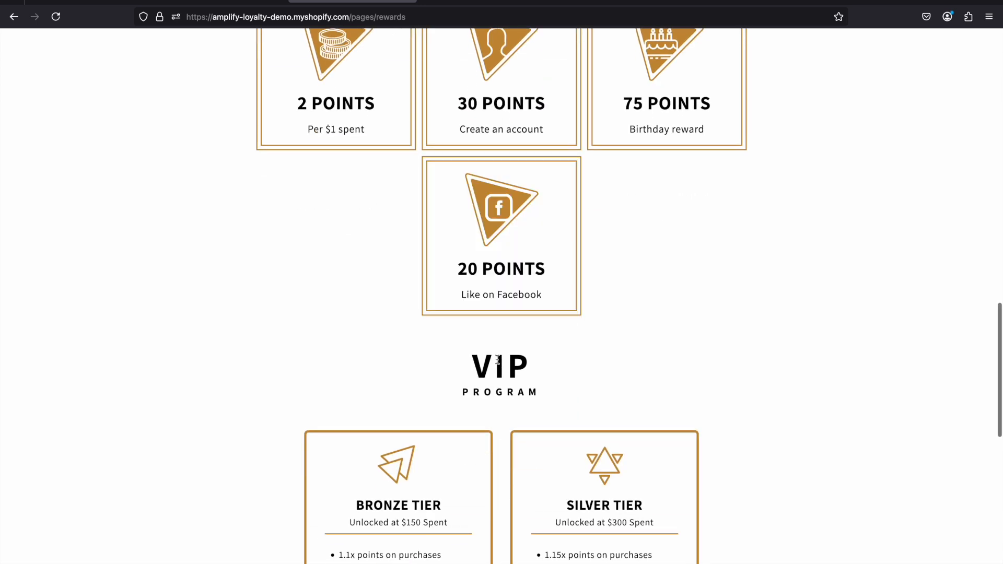
pyautogui.scroll(-7, 497, 363)
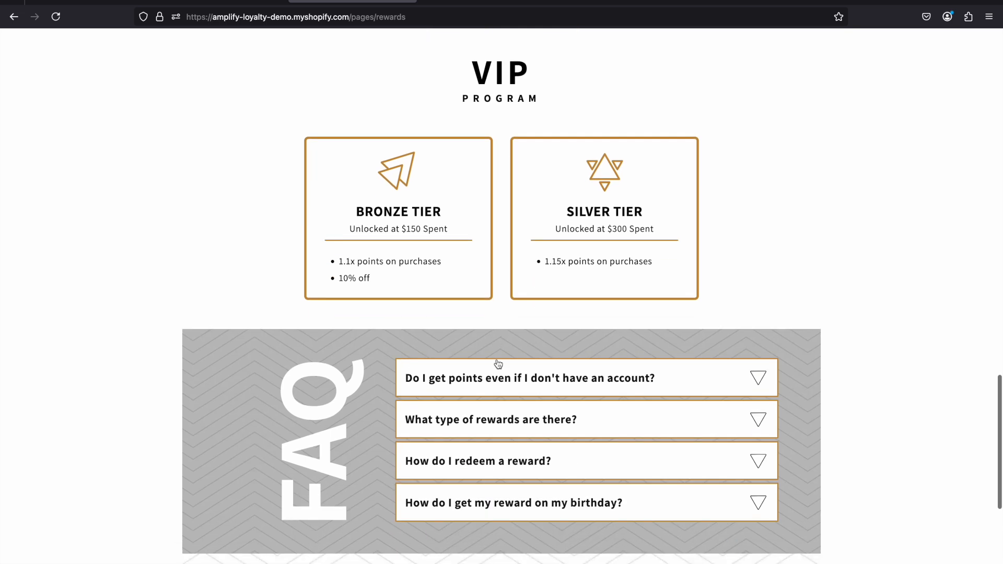